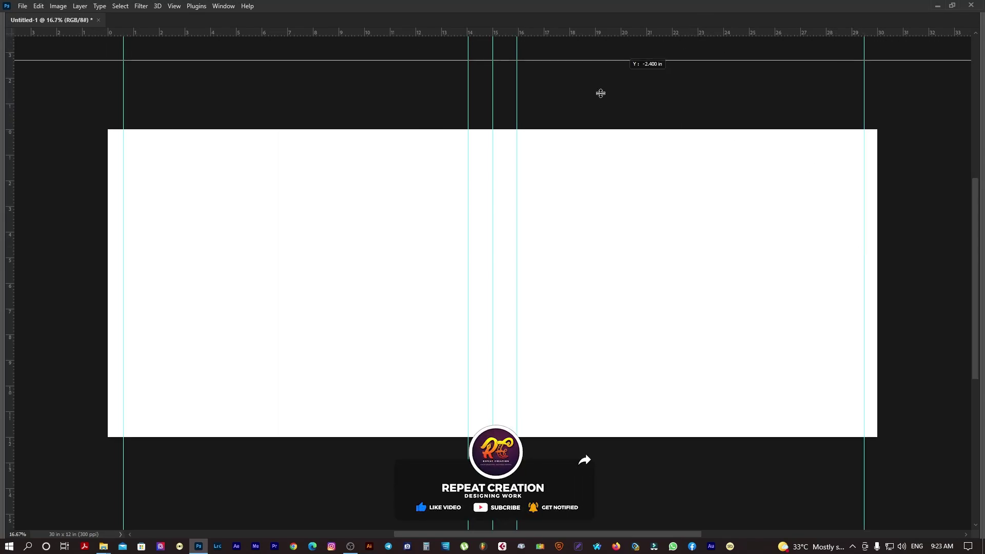
Step: Add a horizontal margin guide about half an inch inside the canvas's lower edge
{"action": "left_click_drag", "start_coordinate": [594, 33], "coordinate": [572, 423]}
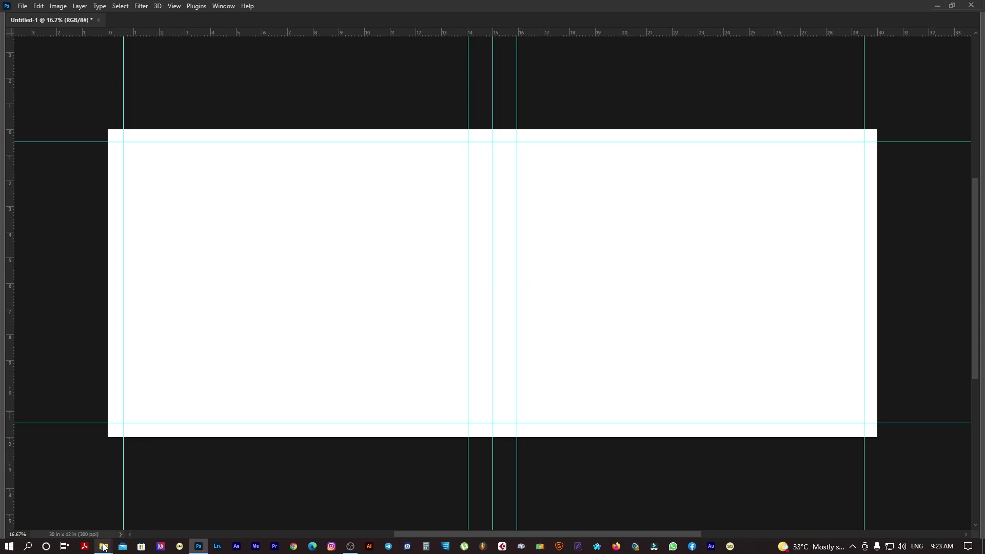
Step: Open the forest path image wallpaperflare.com_wallpaper-8 from the nn folder in Adobe Photoshop 2022
{"action": "mouse_move", "coordinate": [105, 544]}
{"action": "left_click", "coordinate": [75, 506]}
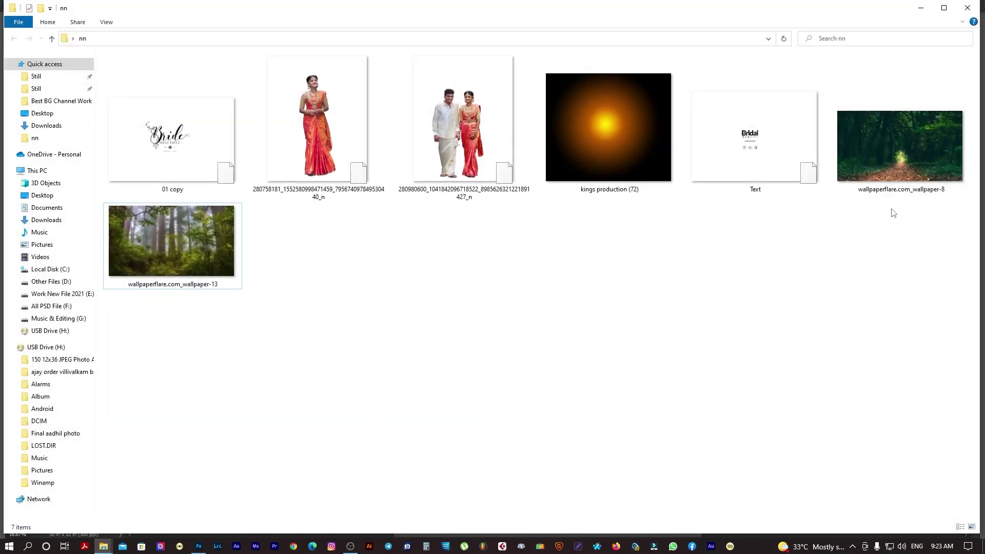
{"action": "right_click", "coordinate": [888, 164]}
{"action": "mouse_move", "coordinate": [872, 216]}
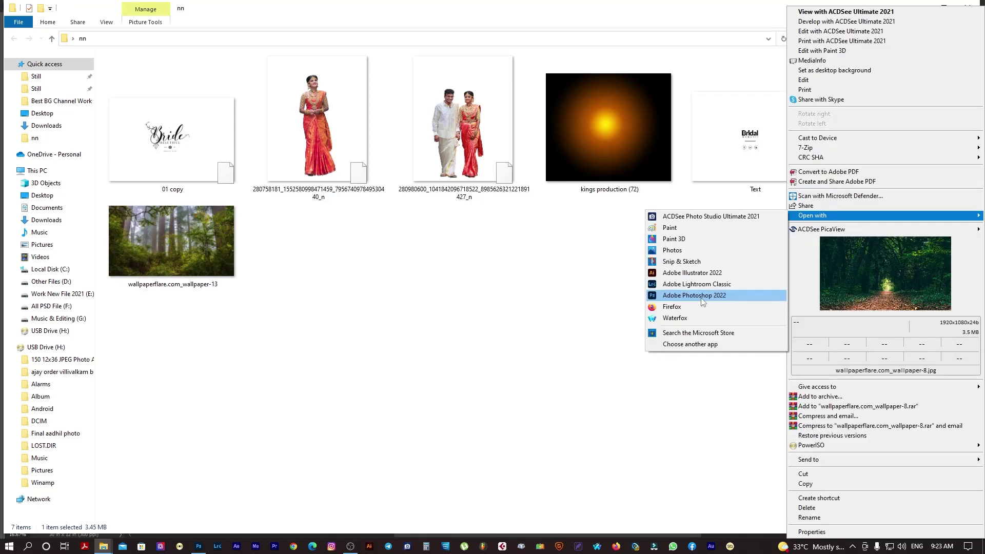
{"action": "left_click", "coordinate": [703, 301]}
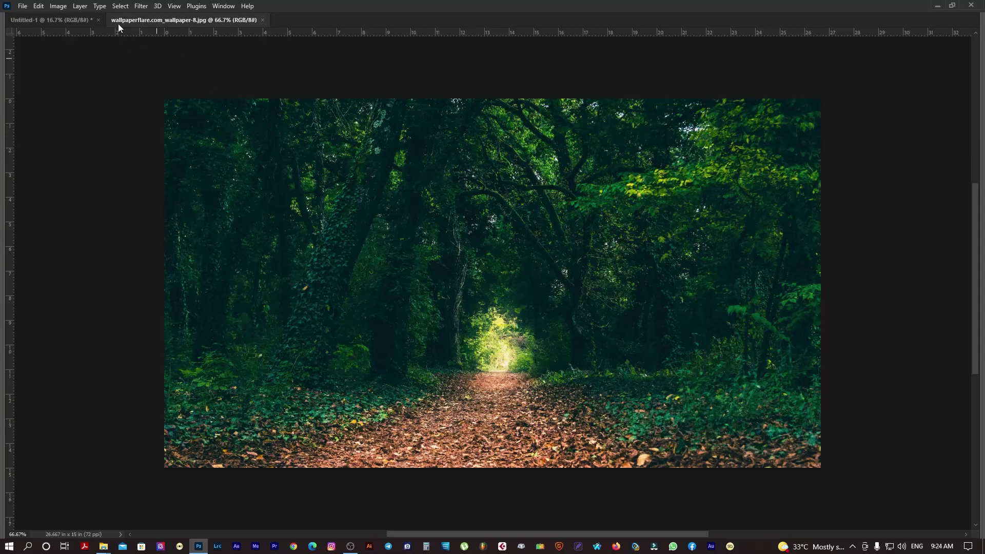
Step: Resample the forest path image to a resolution of 300 pixels/inch and fit it to the screen
{"action": "left_click", "coordinate": [58, 6]}
{"action": "left_click", "coordinate": [92, 82]}
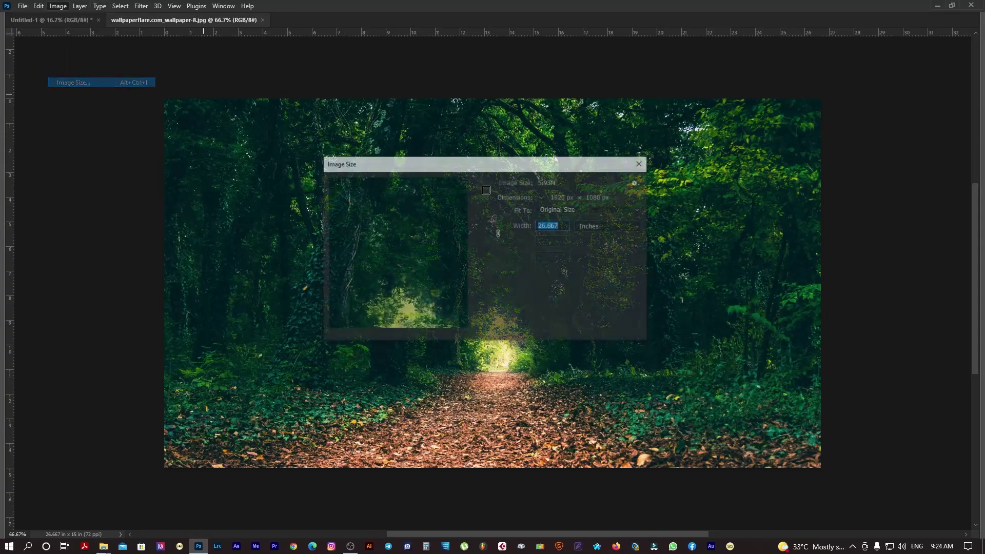
{"action": "left_click", "coordinate": [561, 257]}
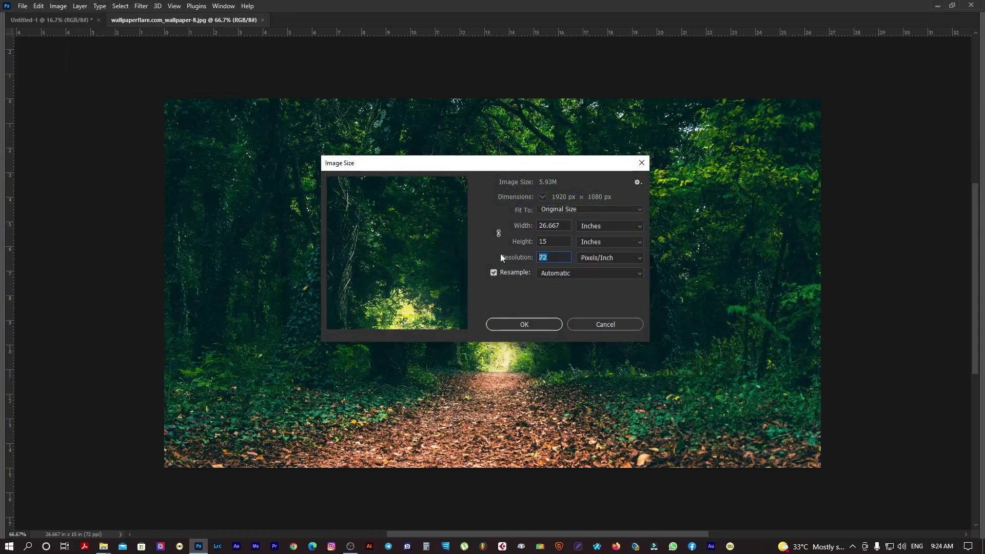
{"action": "type", "text": "300"}
{"action": "key", "text": "Return"}
{"action": "key", "text": "ctrl+0"}
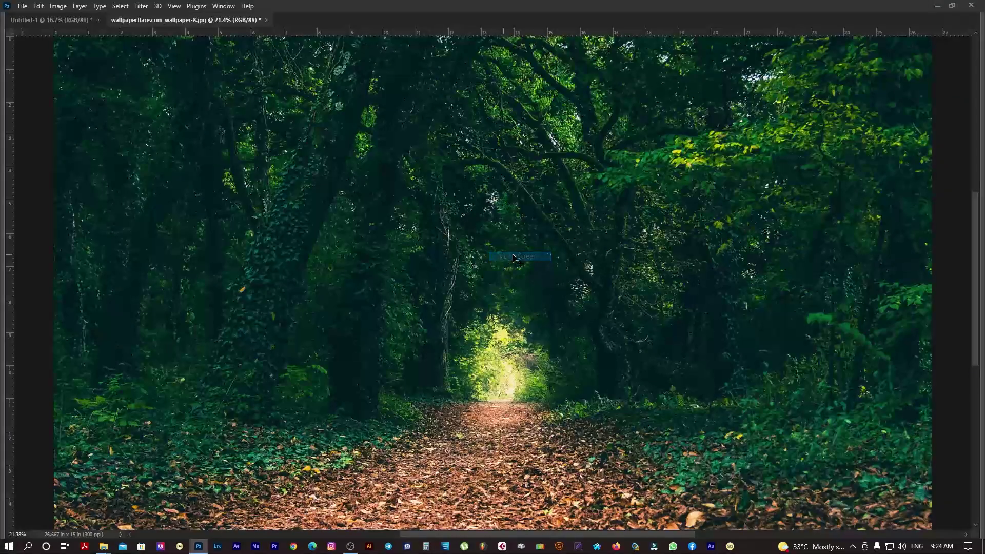
Step: Copy the forest path image into Untitled-1, scale it to about 21.7 × 12.2 in and position it over the left page
{"action": "left_click_drag", "start_coordinate": [583, 297], "coordinate": [409, 271]}
{"action": "key", "text": "ctrl+t"}
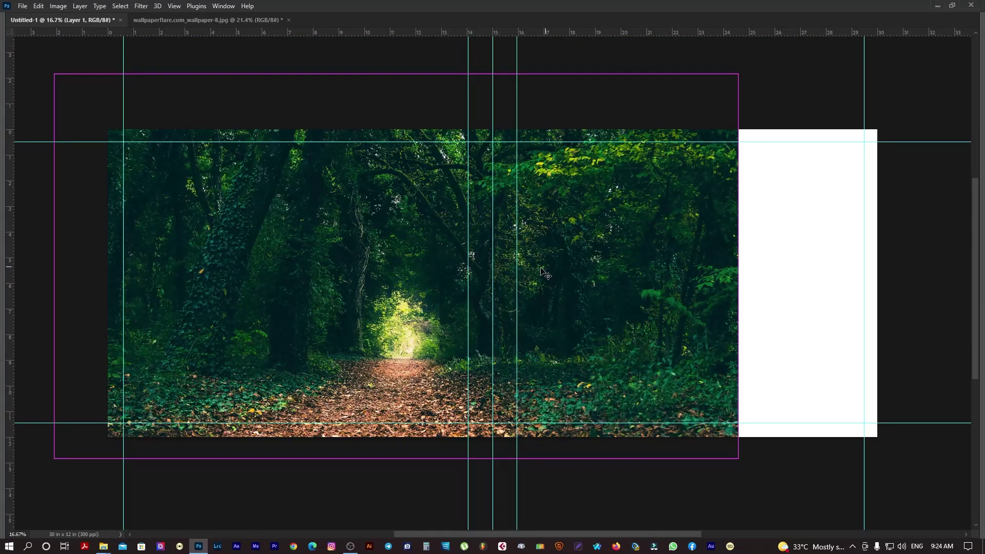
{"action": "left_click_drag", "start_coordinate": [737, 74], "coordinate": [637, 128]}
{"action": "key", "text": "ctrl+z"}
{"action": "key", "text": "Return"}
{"action": "left_click_drag", "start_coordinate": [583, 267], "coordinate": [548, 270]}
{"action": "left_click_drag", "start_coordinate": [409, 279], "coordinate": [392, 280]}
Step: Duplicate the forest path layer and shift the copy right, to about X 12.5 in, so it covers the right page
{"action": "key", "text": "Tab"}
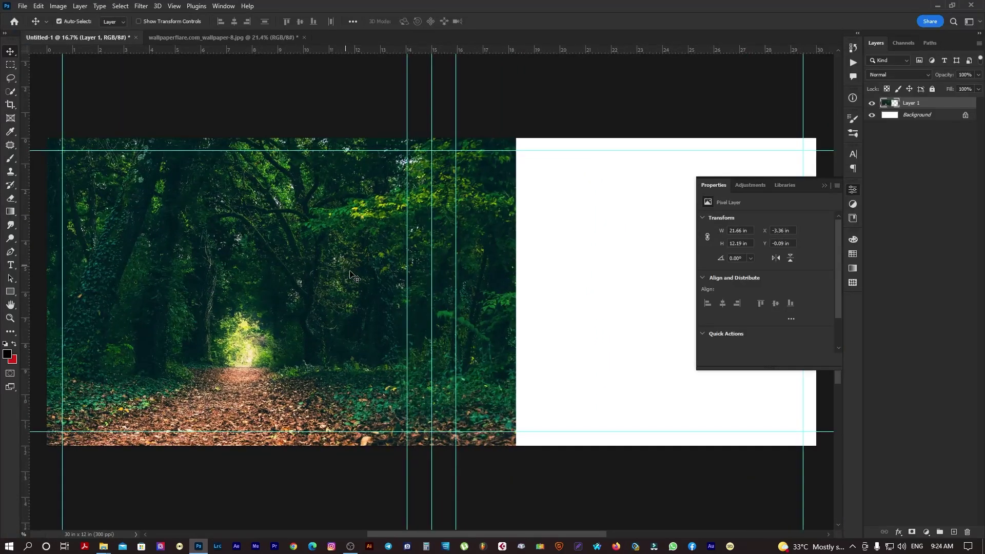
{"action": "key", "text": "ctrl"}
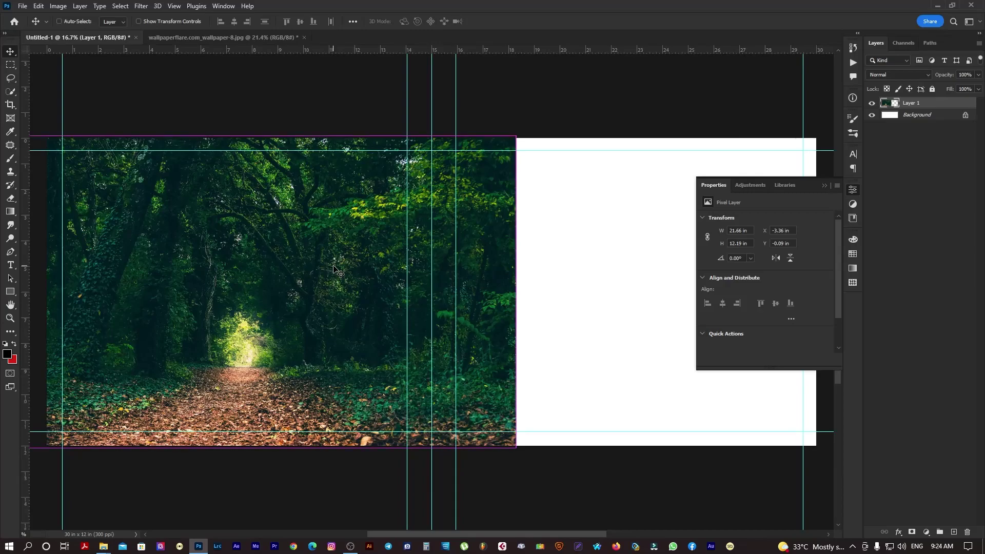
{"action": "key", "text": "ctrl+j"}
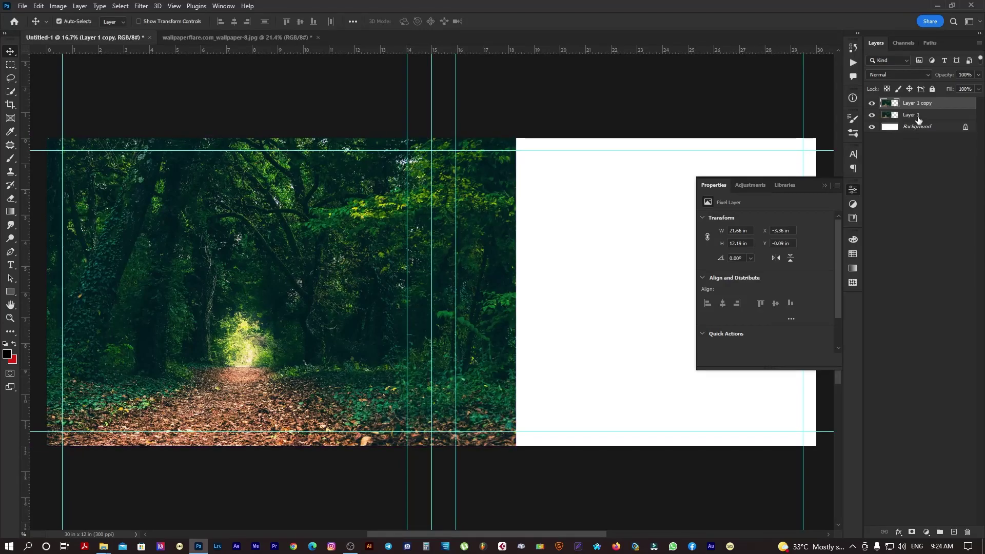
{"action": "left_click_drag", "start_coordinate": [261, 281], "coordinate": [602, 279]}
{"action": "left_click_drag", "start_coordinate": [551, 292], "coordinate": [470, 281]}
{"action": "left_click_drag", "start_coordinate": [411, 297], "coordinate": [565, 314]}
{"action": "key", "text": "Tab"}
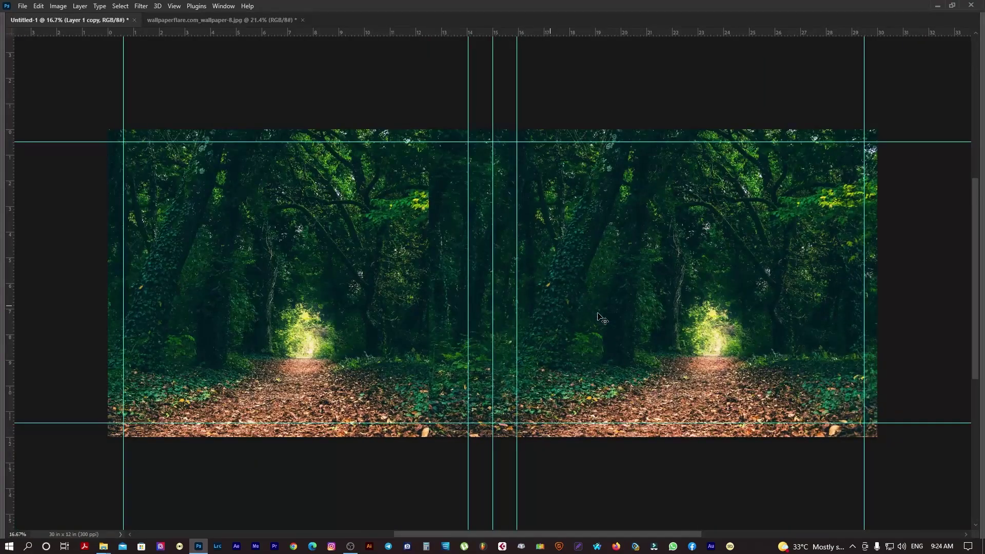
{"action": "key", "text": "Tab"}
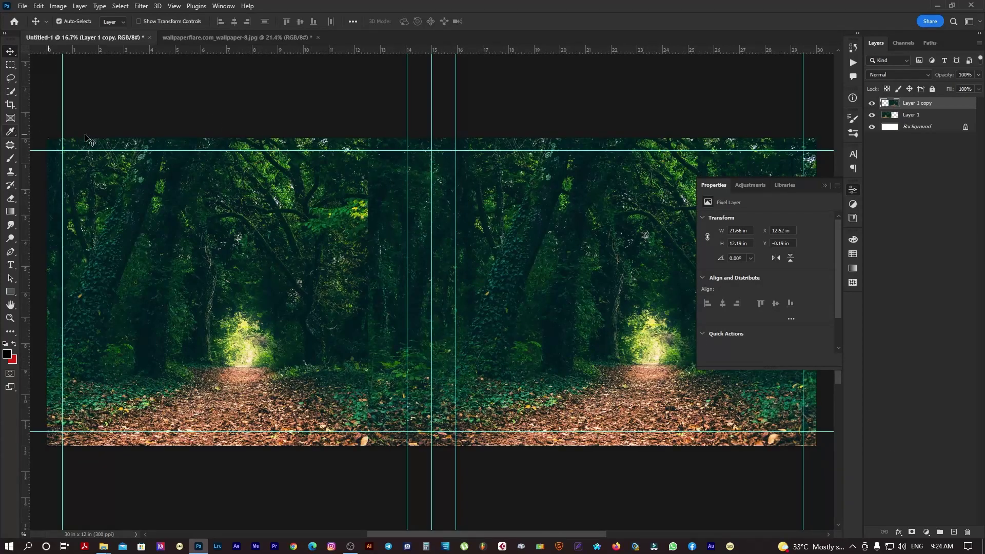
Step: Add a layer mask to Layer 1 copy and erase its left edge with a soft 1300 px eraser to blend the seam
{"action": "left_click", "coordinate": [913, 532]}
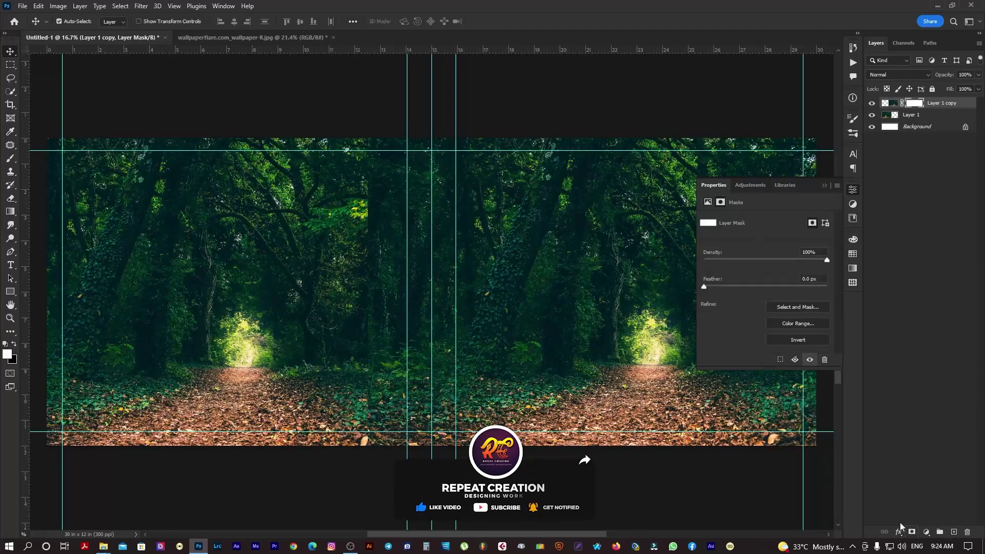
{"action": "key", "text": "b"}
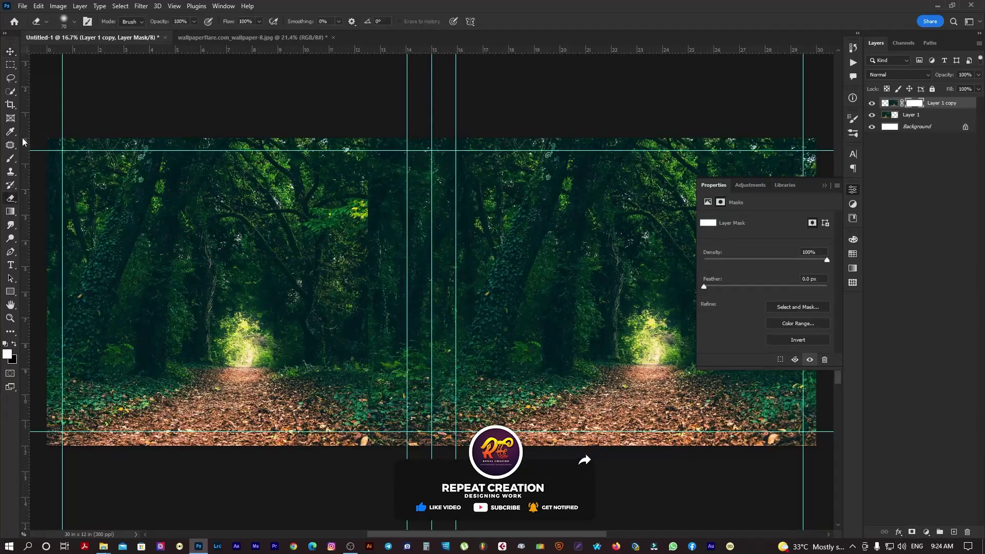
{"action": "key", "text": "bracketright"}
{"action": "key", "text": "bracketright"}
{"action": "key", "text": "bracketright"}
{"action": "key", "text": "bracketright"}
{"action": "key", "text": "bracketright"}
{"action": "key", "text": "bracketright"}
{"action": "key", "text": "bracketright"}
{"action": "key", "text": "bracketright"}
{"action": "key", "text": "bracketright"}
{"action": "key", "text": "bracketright"}
{"action": "mouse_move", "coordinate": [363, 126]}
{"action": "left_mouse_down"}
{"action": "mouse_move", "coordinate": [377, 262]}
{"action": "mouse_move", "coordinate": [372, 475]}
{"action": "left_mouse_up"}
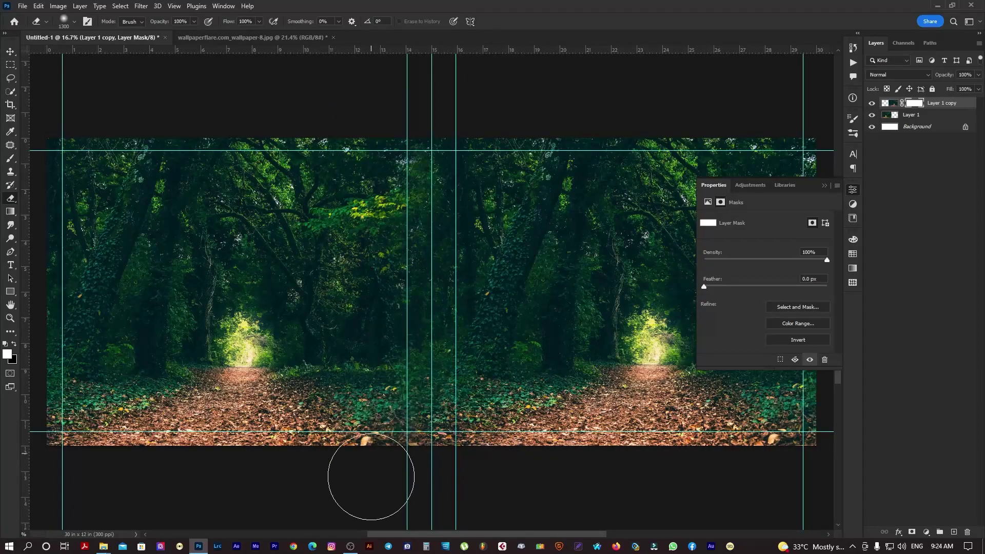
Step: Hide the guides and examine the blended seam between the two forest path images across the spread
{"action": "key", "text": "ctrl+h"}
{"action": "key", "text": "v"}
{"action": "key", "text": "Tab"}
{"action": "left_click_drag", "start_coordinate": [558, 307], "coordinate": [587, 309]}
{"action": "key", "text": "Tab"}
{"action": "left_click_drag", "start_coordinate": [495, 321], "coordinate": [526, 322]}
{"action": "key", "text": "v"}
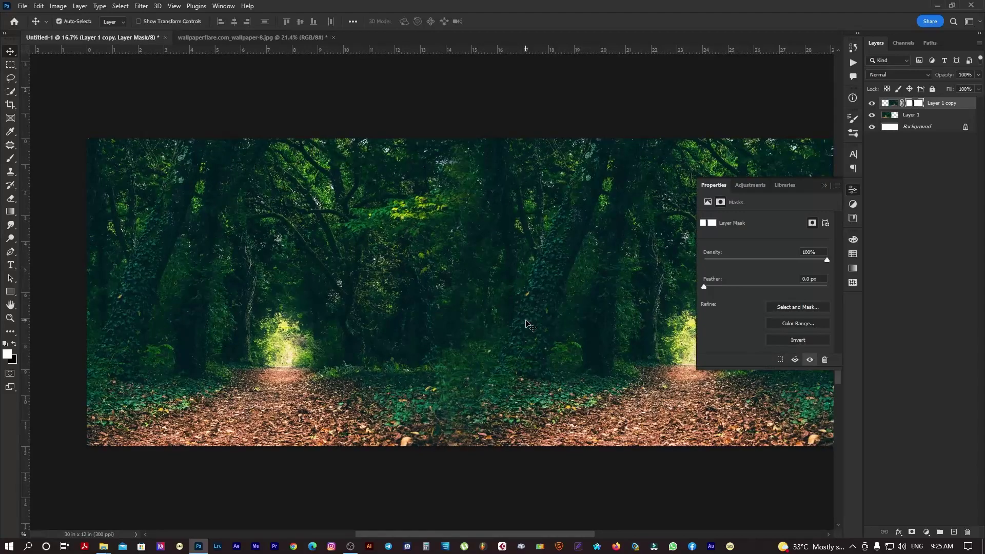
{"action": "key", "text": "Tab"}
{"action": "key", "text": "Tab"}
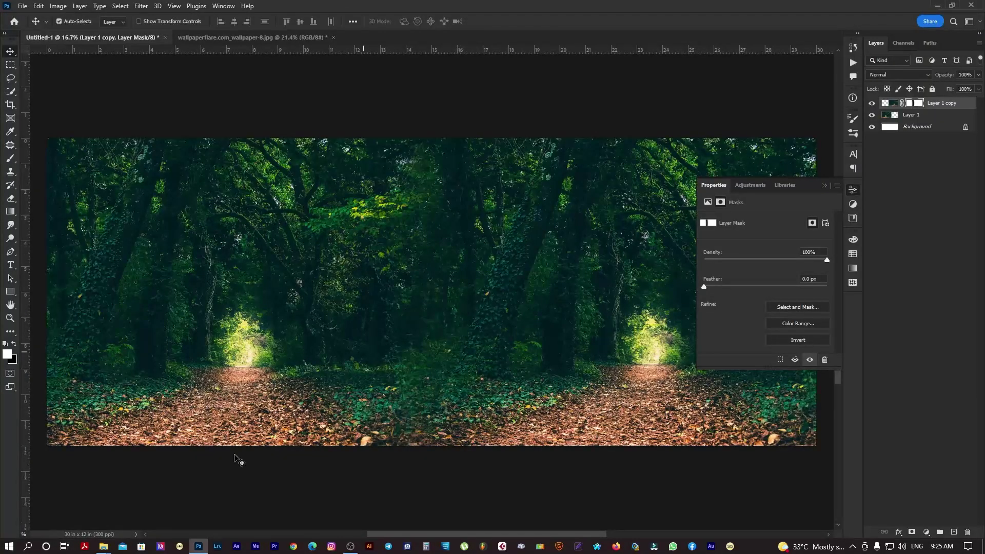
Step: Open the misty forest image wallpaperflare.com_wallpaper-13 from the nn folder in Adobe Photoshop 2022
{"action": "left_click", "coordinate": [103, 546]}
{"action": "left_click", "coordinate": [169, 498]}
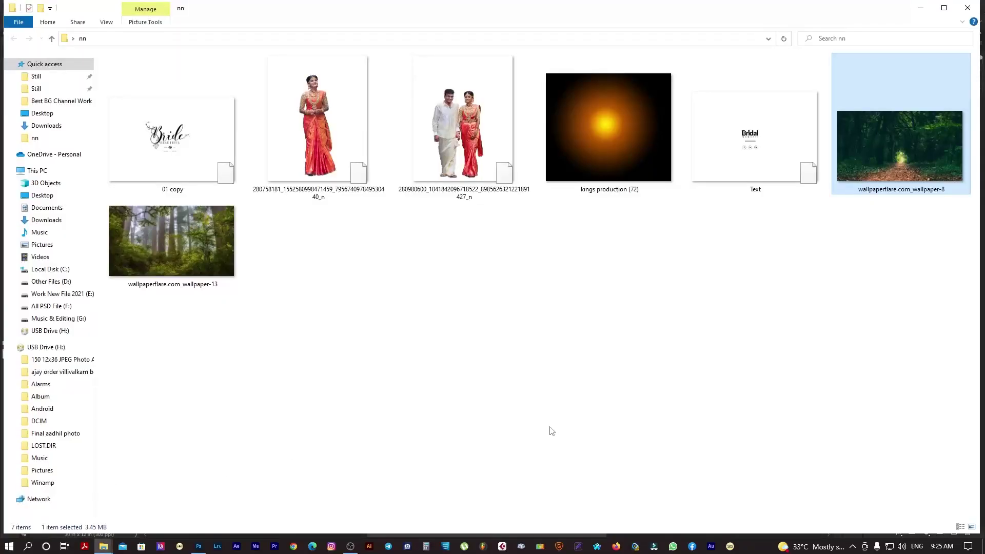
{"action": "left_click", "coordinate": [205, 259]}
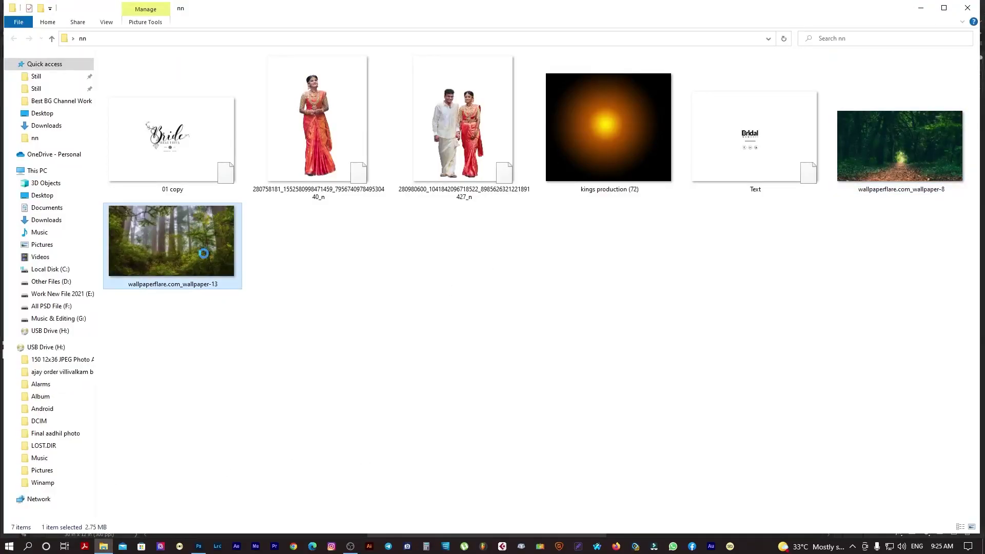
{"action": "right_click", "coordinate": [195, 246]}
{"action": "mouse_move", "coordinate": [237, 219]}
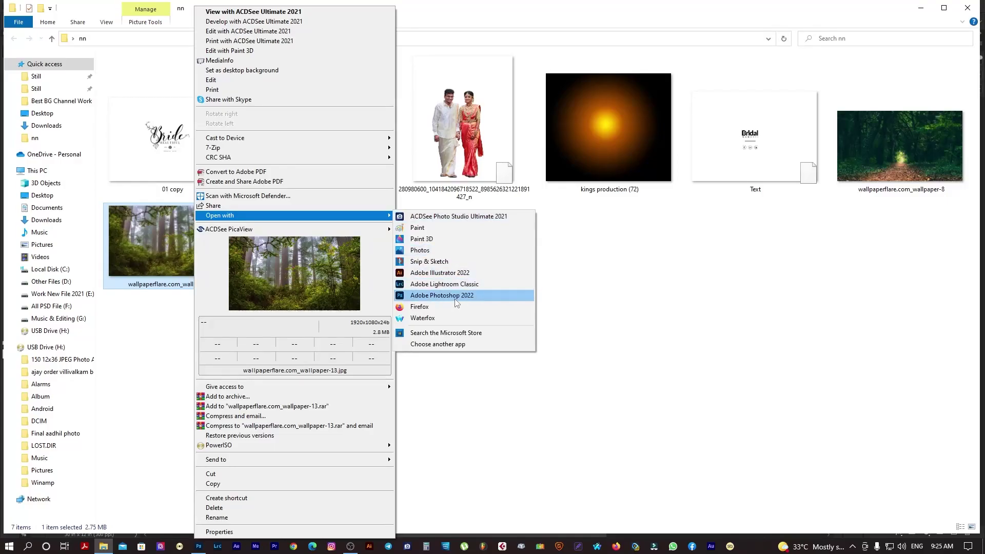
{"action": "left_click", "coordinate": [441, 293]}
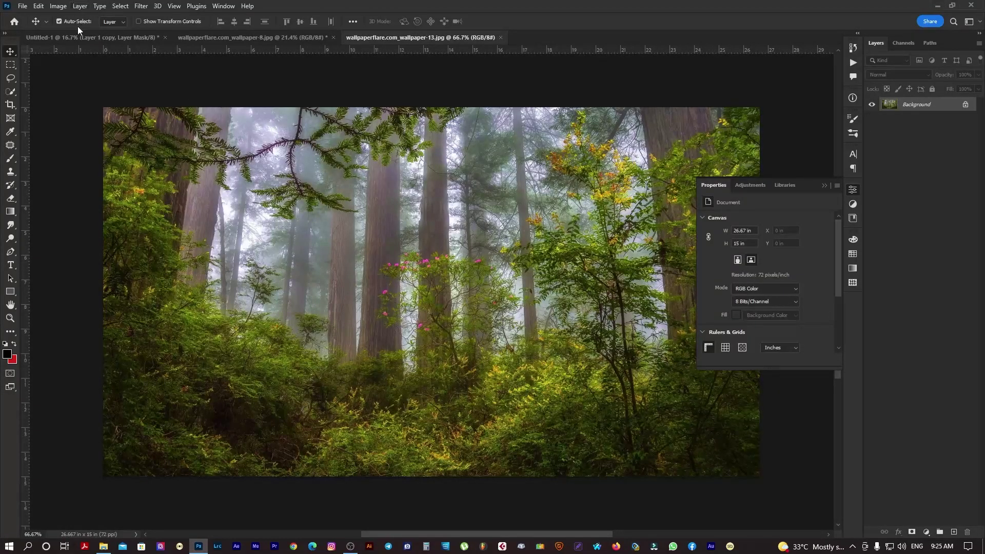
Step: Resample the misty forest image to a resolution of 300 pixels/inch and fit it to the screen
{"action": "left_click", "coordinate": [59, 5]}
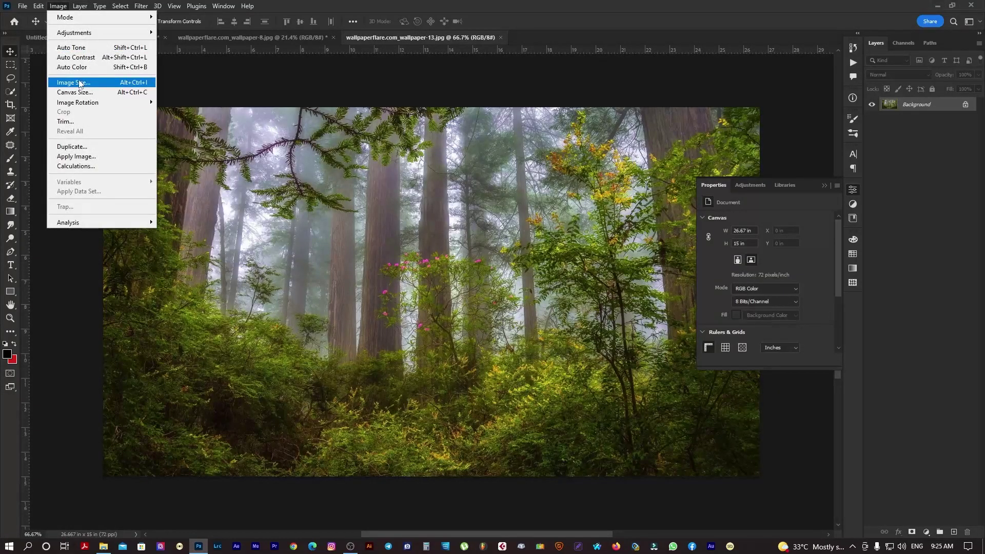
{"action": "left_click", "coordinate": [82, 84]}
{"action": "double_click", "coordinate": [552, 257]}
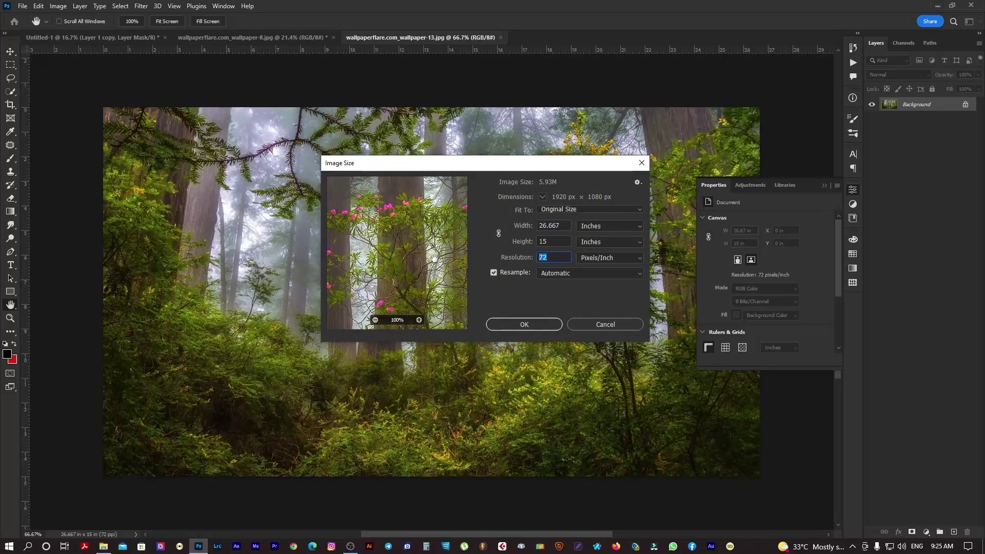
{"action": "type", "text": "300"}
{"action": "key", "text": "Return"}
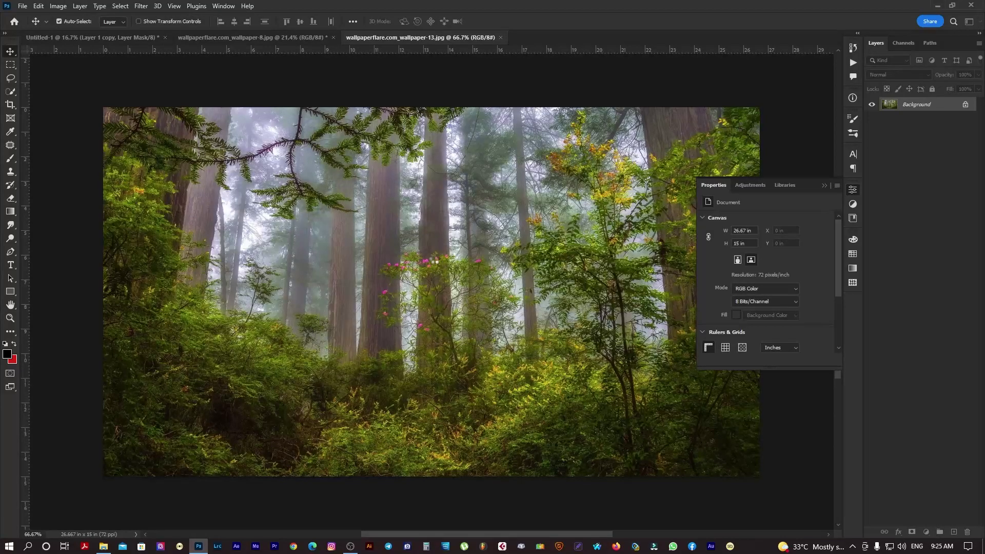
{"action": "right_click", "coordinate": [420, 269]}
{"action": "left_click", "coordinate": [445, 274]}
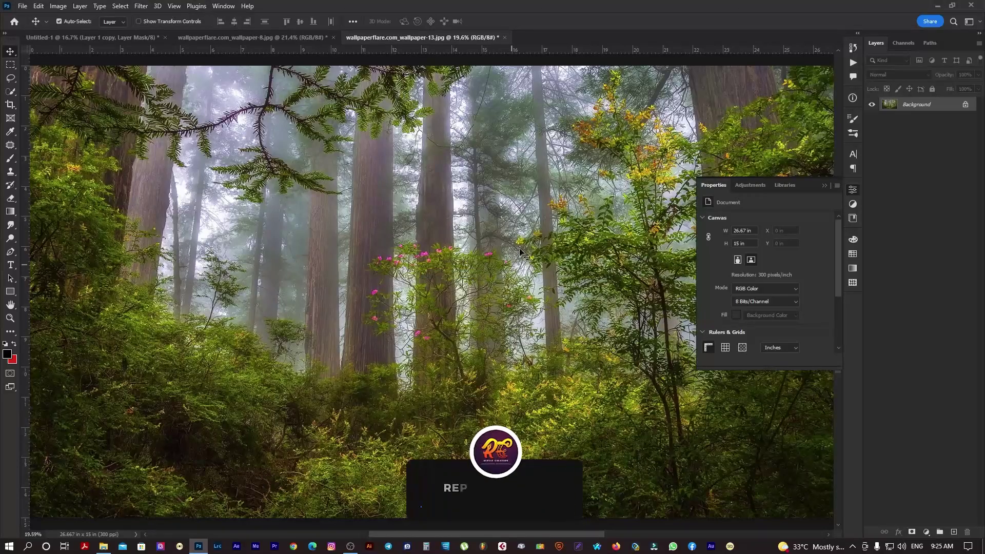
Step: Copy the misty forest into Untitled-1 with guides shown, scale it to about 17.6 × 9.9 in and align it with the left page's top
{"action": "left_click_drag", "start_coordinate": [117, 62], "coordinate": [284, 271]}
{"action": "key", "text": "Tab"}
{"action": "key", "text": "ctrl+t"}
{"action": "key", "text": "ctrl+semicolon"}
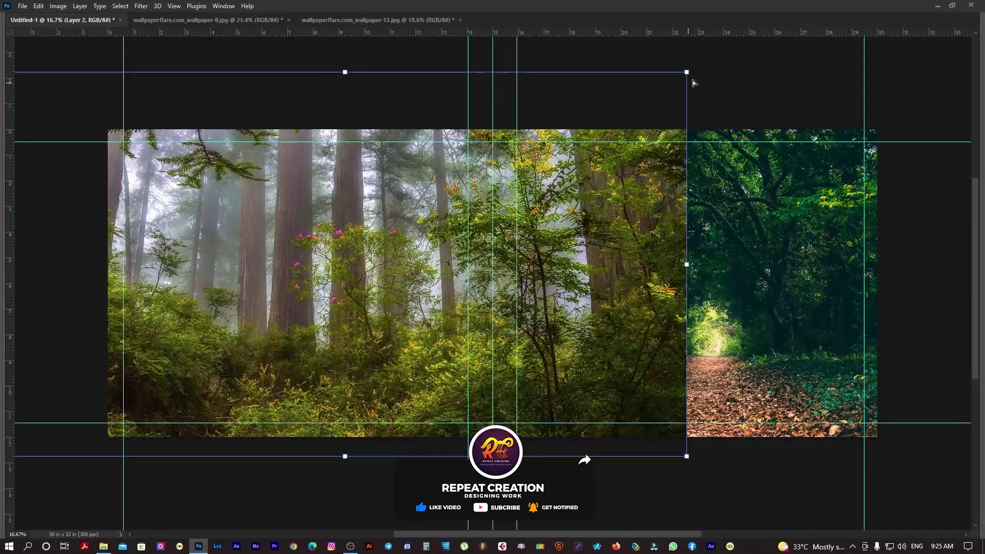
{"action": "left_click_drag", "start_coordinate": [690, 72], "coordinate": [589, 129]}
{"action": "mouse_move", "coordinate": [382, 253]}
{"action": "left_mouse_down"}
{"action": "mouse_move", "coordinate": [370, 246]}
{"action": "mouse_move", "coordinate": [368, 258]}
{"action": "left_mouse_up"}
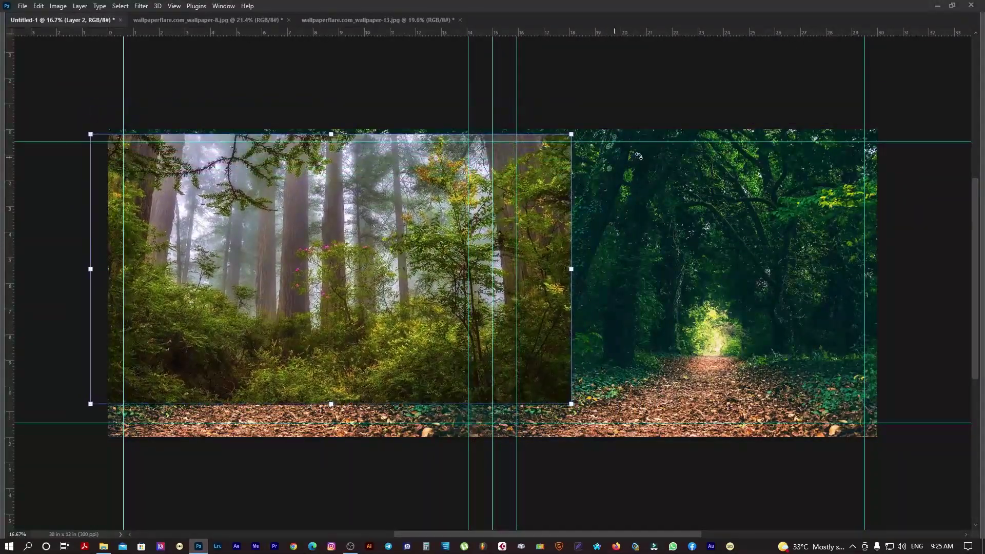
{"action": "left_click_drag", "start_coordinate": [571, 135], "coordinate": [557, 144]}
{"action": "mouse_move", "coordinate": [400, 209]}
{"action": "left_mouse_down"}
{"action": "mouse_move", "coordinate": [395, 194]}
{"action": "mouse_move", "coordinate": [395, 202]}
{"action": "left_mouse_up"}
{"action": "key", "text": "Return"}
{"action": "key", "text": "Tab"}
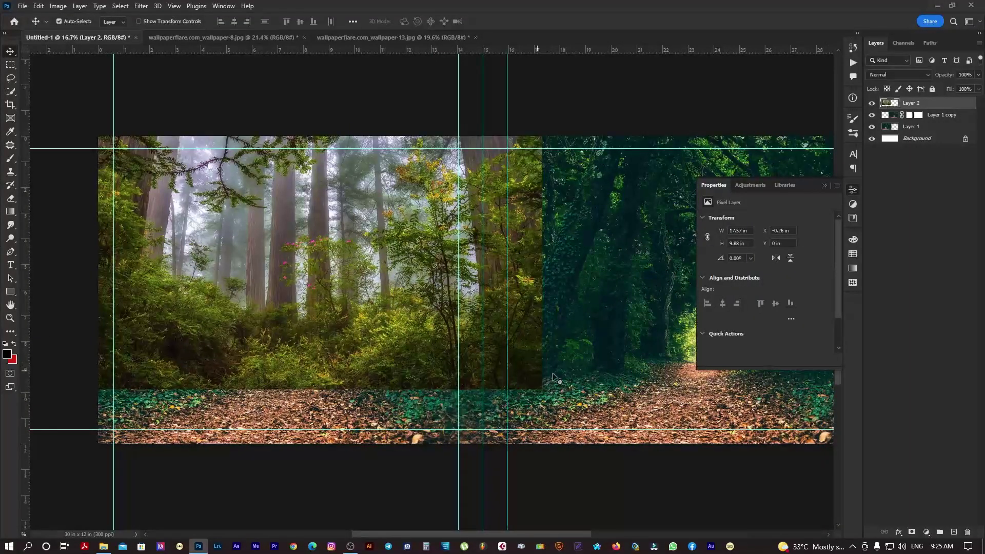
Step: Add a layer mask to the misty forest layer and erase its bottom and right edges with the soft 1300 px eraser
{"action": "left_click", "coordinate": [913, 533]}
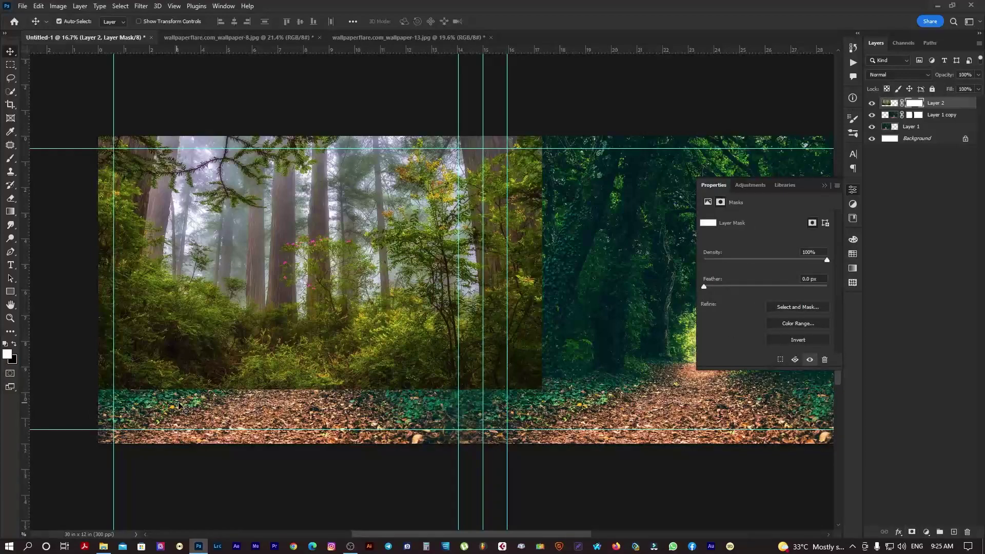
{"action": "key", "text": "e"}
{"action": "left_click_drag", "start_coordinate": [73, 408], "coordinate": [506, 408]}
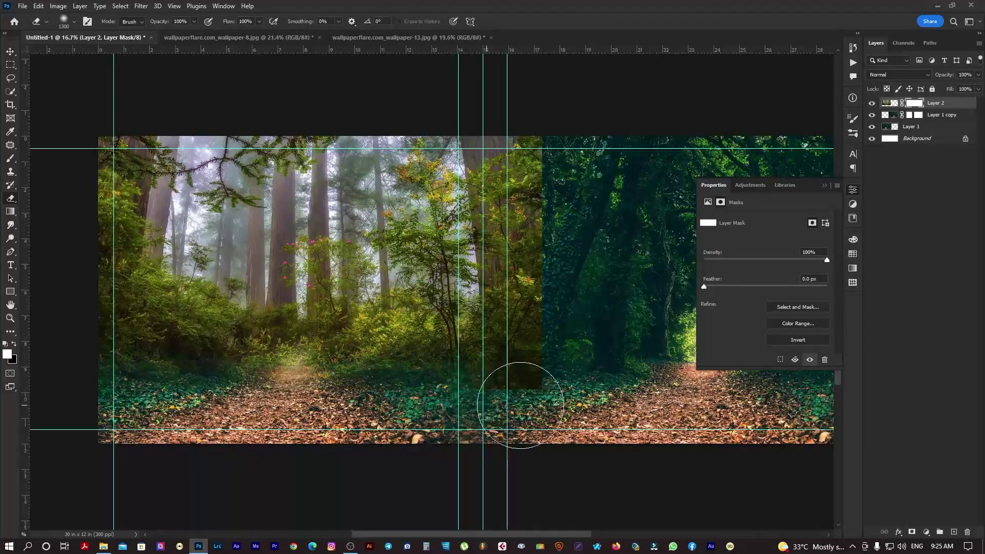
{"action": "left_click_drag", "start_coordinate": [533, 339], "coordinate": [550, 325]}
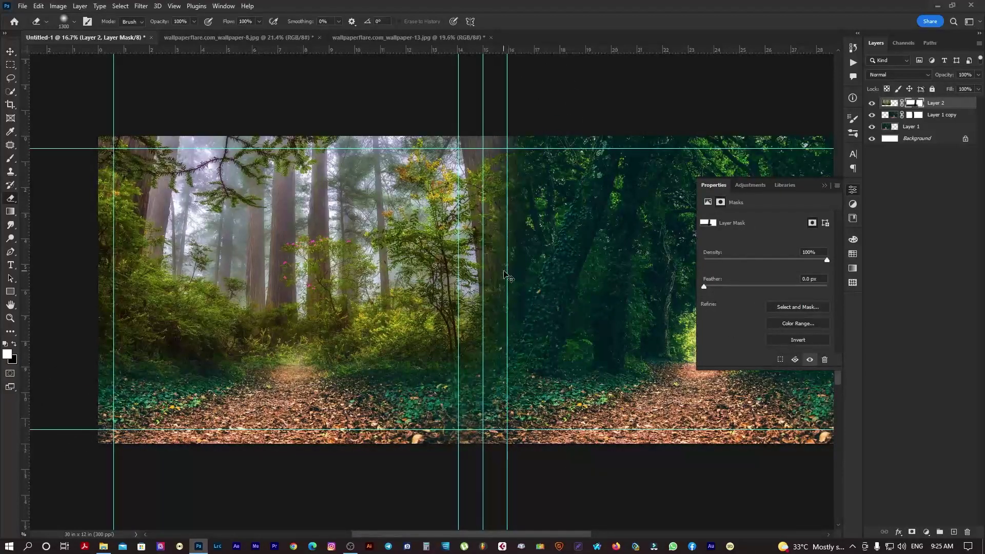
Step: Duplicate the masked misty forest layer and move the copy over the right page, starting near the centre guide
{"action": "key", "text": "Tab"}
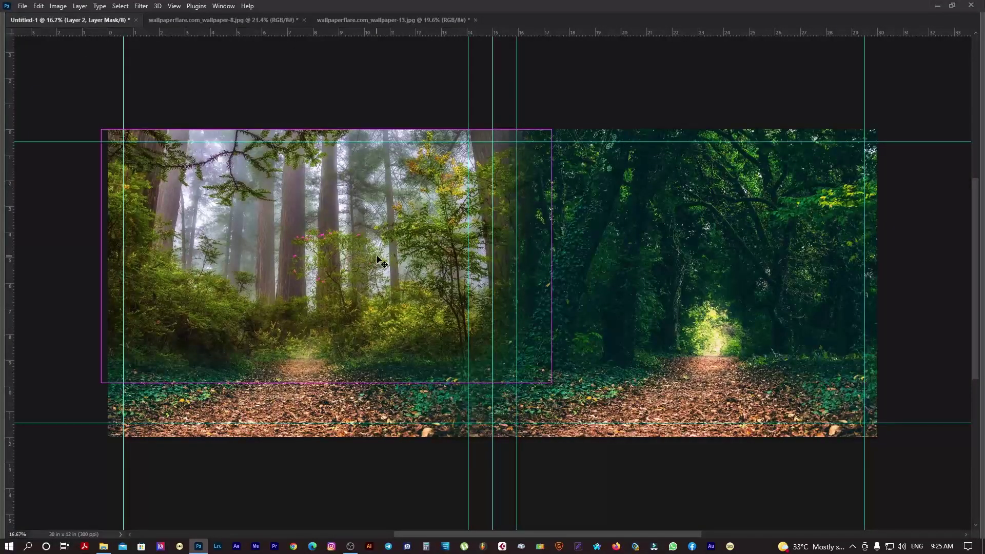
{"action": "key", "text": "ctrl+j"}
{"action": "left_click_drag", "start_coordinate": [290, 251], "coordinate": [696, 250]}
Step: Duplicate the left page's misty forest layer again and place the copy on the right page with its edge on the 15 in guide
{"action": "key", "text": "ctrl+j"}
{"action": "key", "text": "ctrl+;"}
{"action": "key", "text": "ctrl+t"}
{"action": "key", "text": "ctrl+;"}
{"action": "left_click_drag", "start_coordinate": [776, 288], "coordinate": [691, 294]}
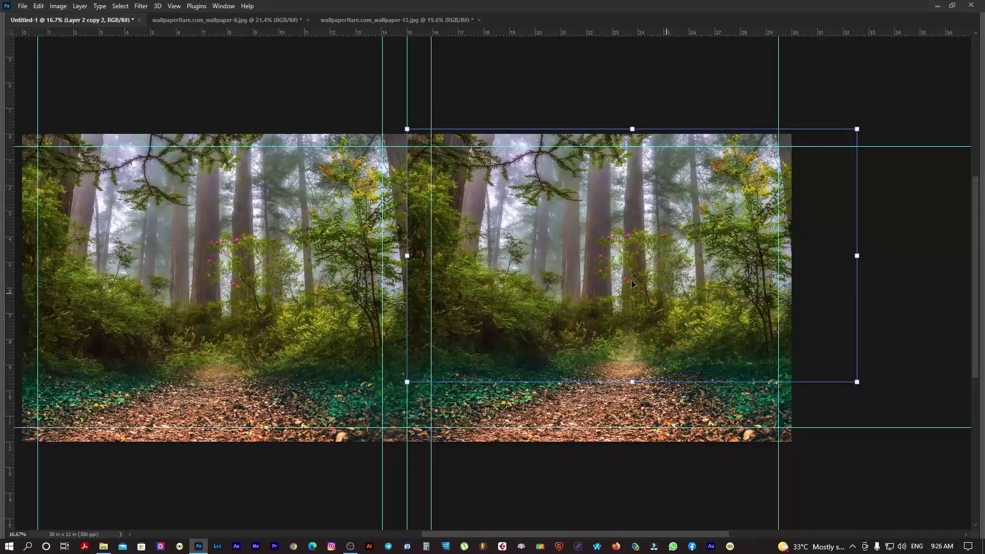
Step: Flip the misty forest copy on the right page horizontally
{"action": "right_click", "coordinate": [636, 246]}
{"action": "left_click", "coordinate": [658, 238]}
{"action": "right_click", "coordinate": [654, 264]}
{"action": "left_click", "coordinate": [662, 192]}
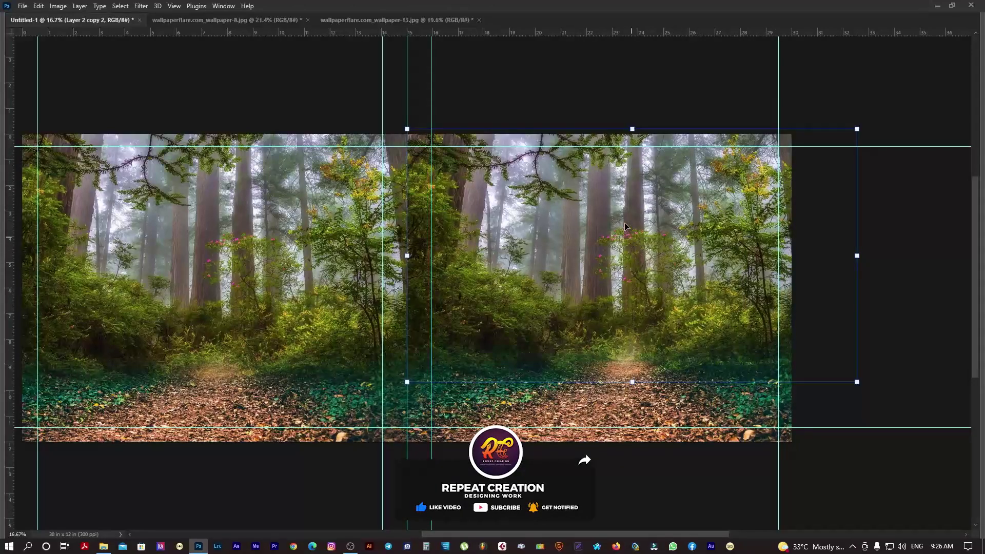
{"action": "right_click", "coordinate": [614, 212]}
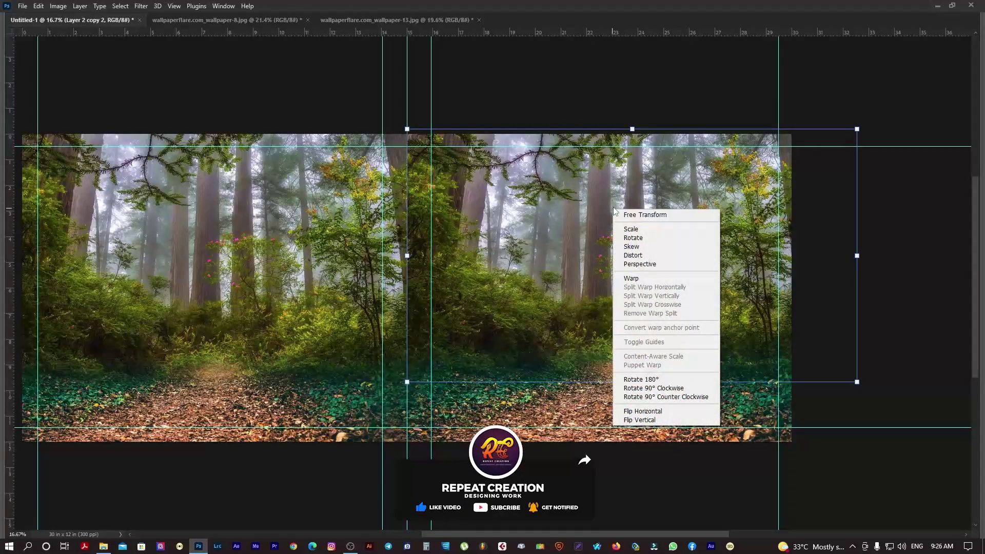
{"action": "left_click", "coordinate": [643, 412]}
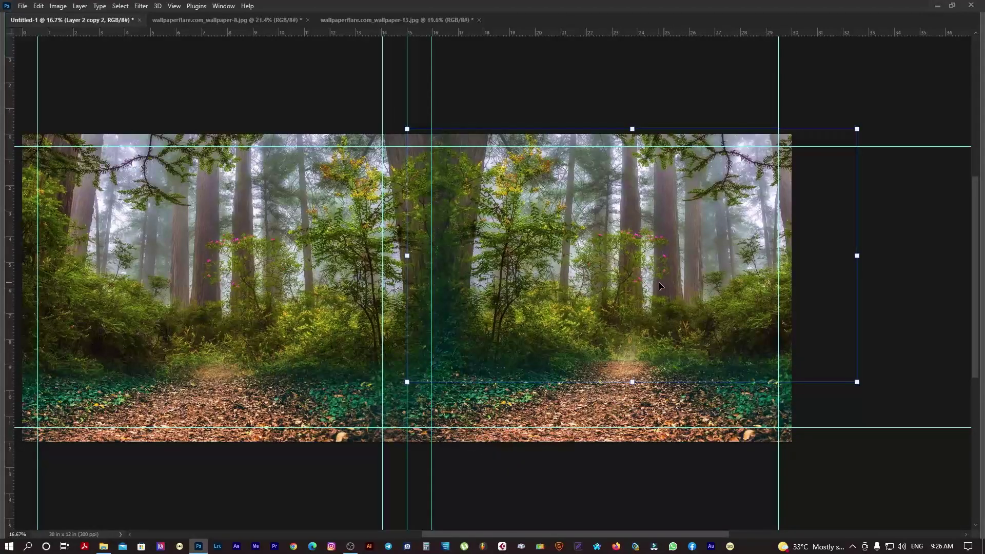
Step: Hide the guides and shift the flipped forest copy towards the left page so the trunks merge into one at the spread's centre
{"action": "key", "text": "ctrl+h"}
{"action": "left_click_drag", "start_coordinate": [681, 272], "coordinate": [661, 264]}
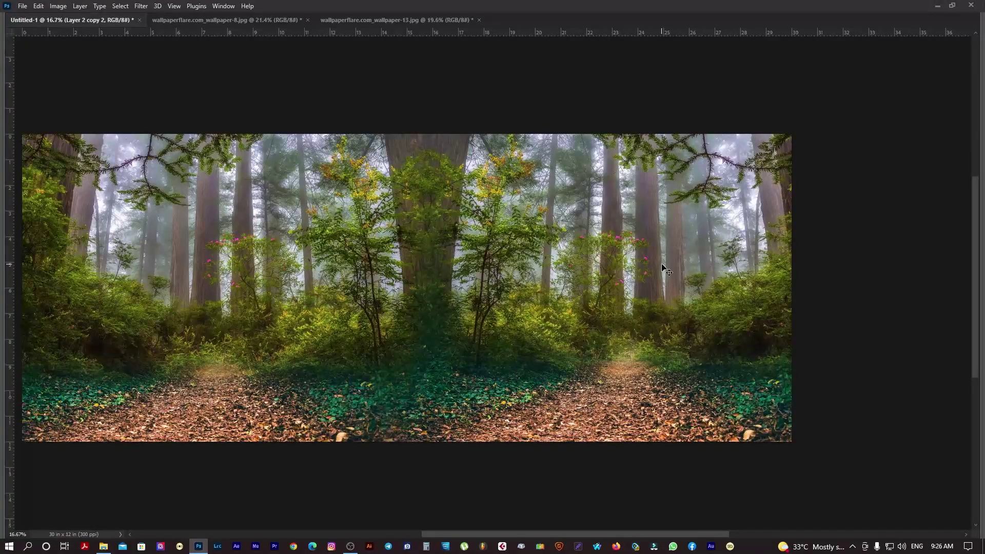
{"action": "key", "text": "f"}
{"action": "key", "text": "f"}
{"action": "key", "text": "ctrl+h"}
{"action": "left_click_drag", "start_coordinate": [710, 261], "coordinate": [686, 261]}
{"action": "key", "text": "ctrl+h"}
{"action": "key", "text": "shift+f"}
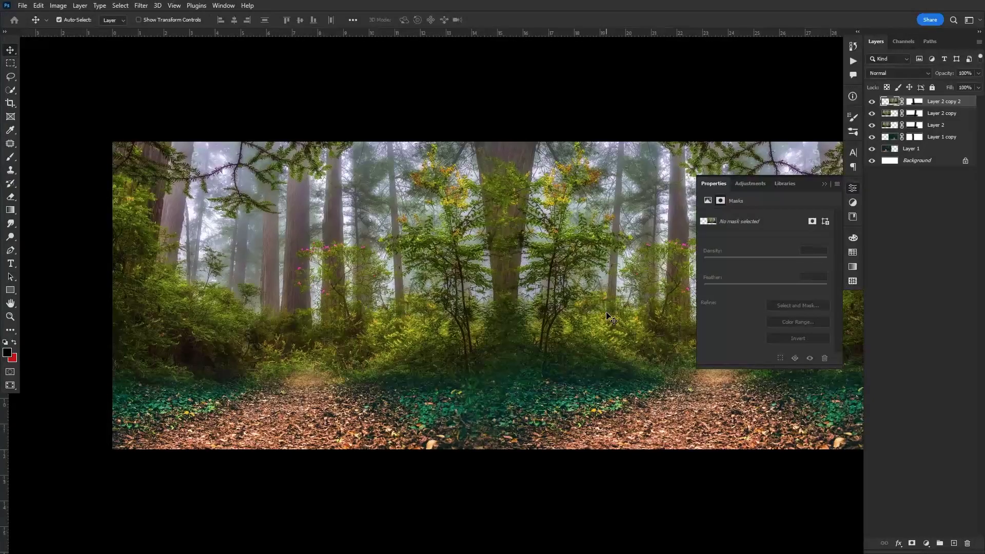
{"action": "key", "text": "f"}
{"action": "left_click_drag", "start_coordinate": [700, 329], "coordinate": [694, 345]}
{"action": "key", "text": "shift+f"}
{"action": "key", "text": "shift+f"}
{"action": "key", "text": "f"}
{"action": "key", "text": "f"}
{"action": "key", "text": "shift+f"}
{"action": "key", "text": "shift+f"}
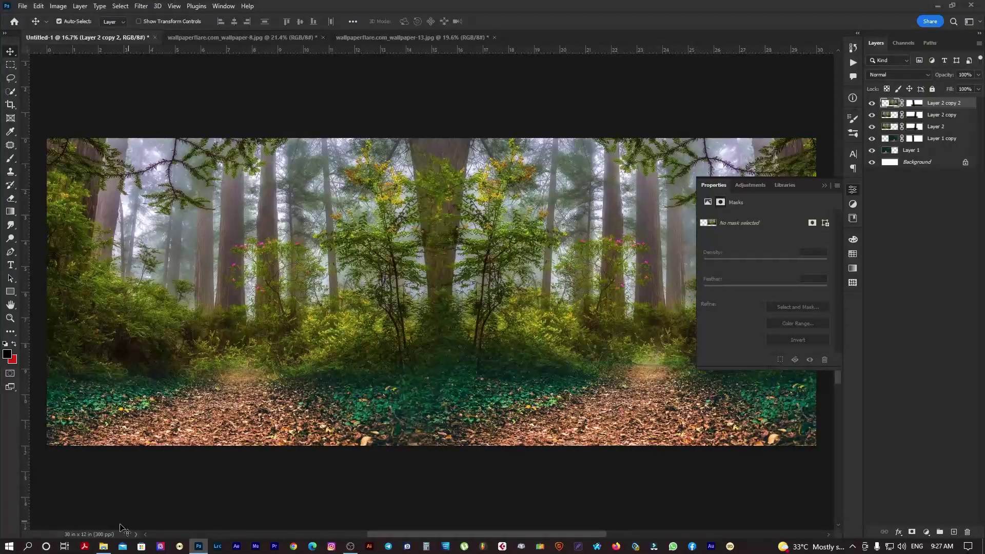
Step: Open the couple cut-out PSD from the nn folder in Adobe Photoshop 2022 and copy its masked layer onto the left page of Untitled-1
{"action": "left_click", "coordinate": [103, 546]}
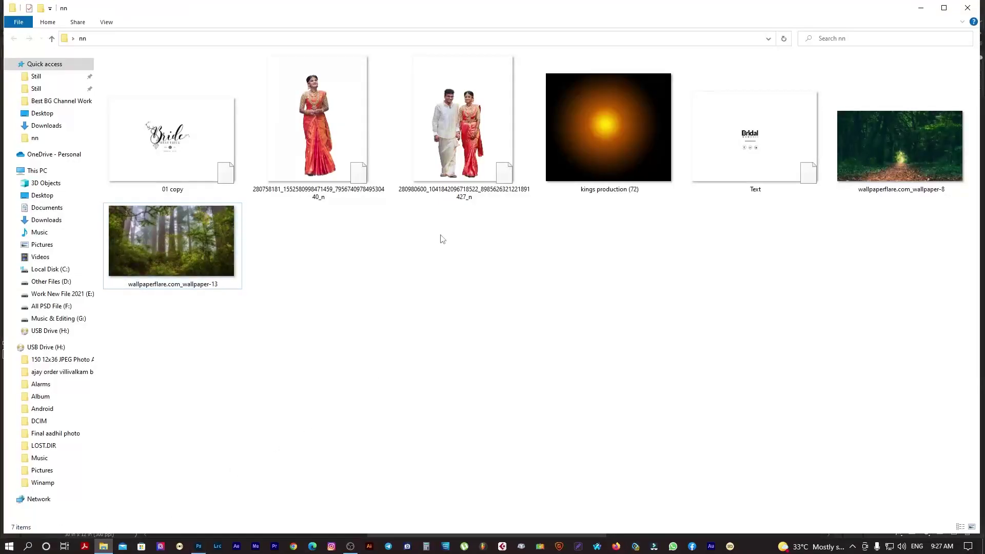
{"action": "right_click", "coordinate": [443, 112]}
{"action": "mouse_move", "coordinate": [667, 158]}
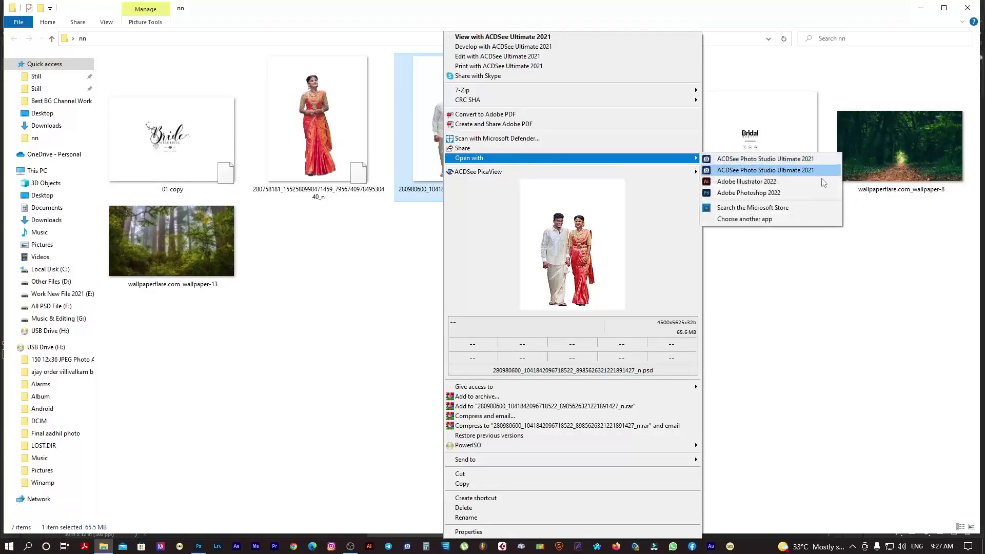
{"action": "left_click", "coordinate": [795, 194]}
{"action": "left_click_drag", "start_coordinate": [456, 287], "coordinate": [263, 173]}
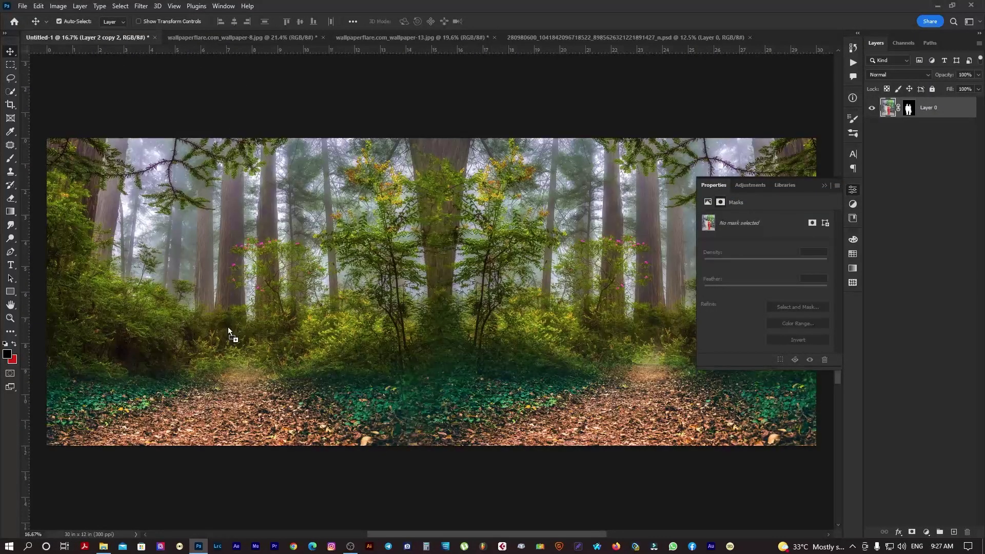
{"action": "left_click_drag", "start_coordinate": [228, 328], "coordinate": [228, 328]}
Step: Scale the couple down to about 7.7 in tall and stand them on the left page's leafy path
{"action": "key", "text": "ctrl+t"}
{"action": "left_click_drag", "start_coordinate": [420, 87], "coordinate": [346, 178]}
{"action": "left_click_drag", "start_coordinate": [276, 292], "coordinate": [267, 257]}
{"action": "left_click_drag", "start_coordinate": [338, 143], "coordinate": [334, 149]}
{"action": "key", "text": "Return"}
{"action": "left_click_drag", "start_coordinate": [510, 291], "coordinate": [446, 293]}
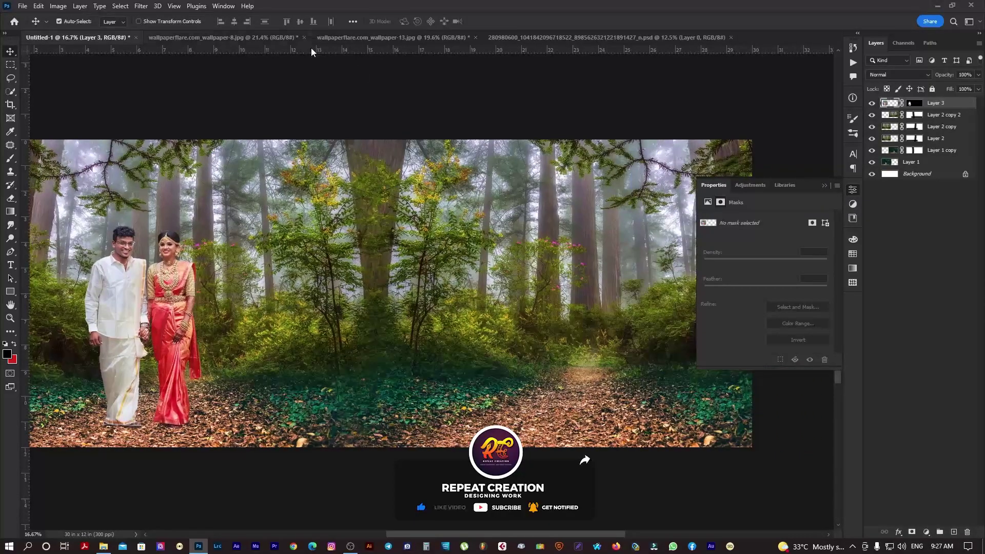
Step: Open the cut-out PSD of the bride alone from the nn folder in Adobe Photoshop 2022 and copy it onto the right page of Untitled-1
{"action": "left_click", "coordinate": [103, 546]}
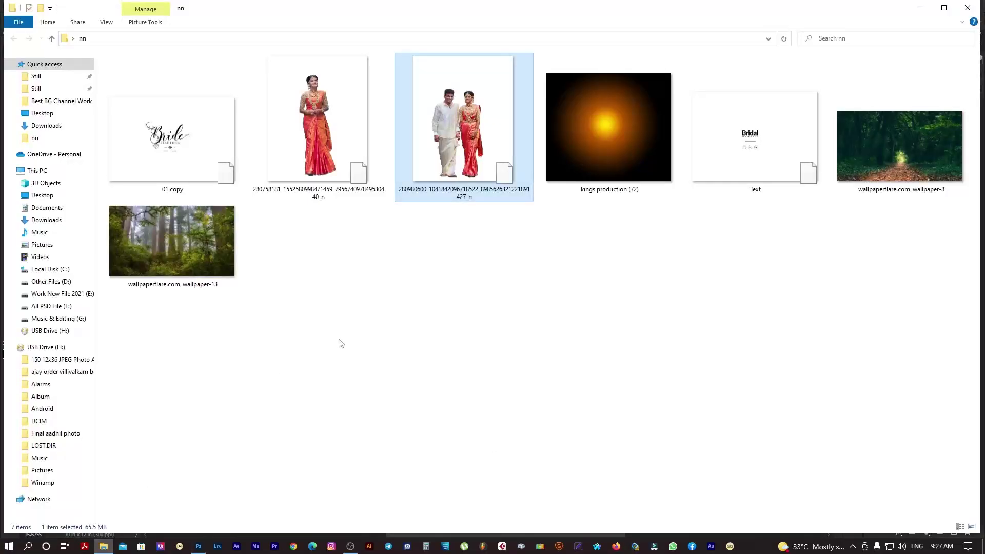
{"action": "right_click", "coordinate": [307, 110]}
{"action": "mouse_move", "coordinate": [352, 158]}
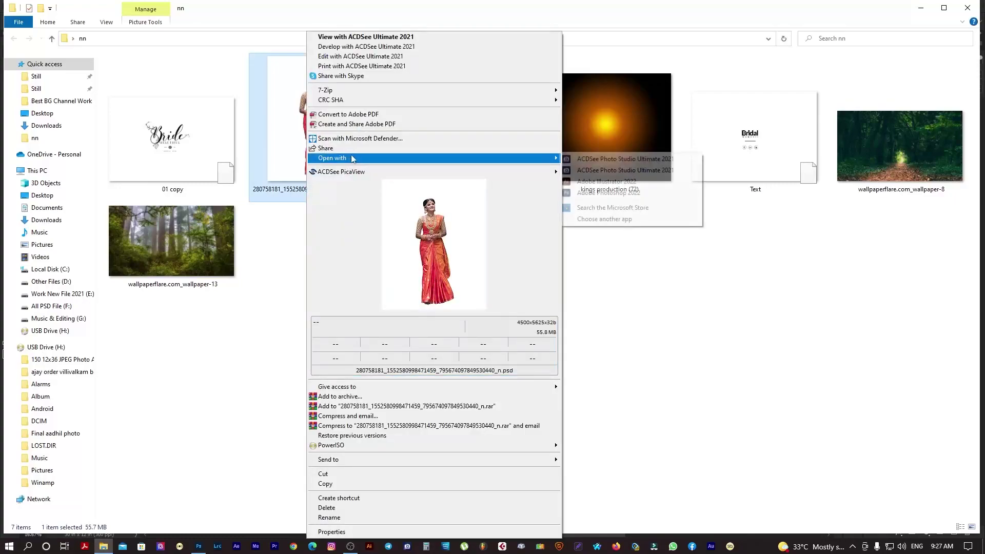
{"action": "left_click", "coordinate": [607, 192]}
{"action": "left_click_drag", "start_coordinate": [445, 247], "coordinate": [648, 236]}
{"action": "left_click_drag", "start_coordinate": [631, 319], "coordinate": [632, 321]}
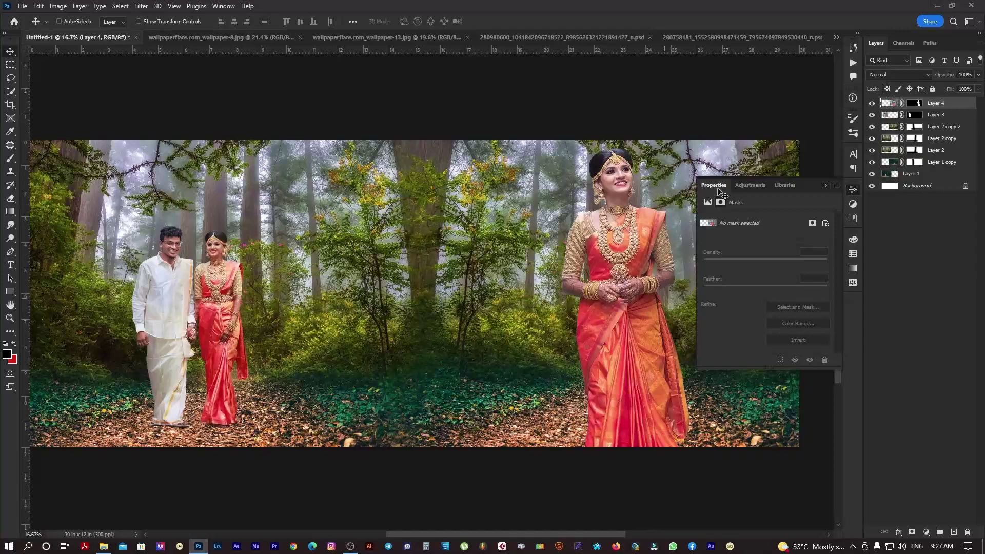
Step: Scale the bride down to about 7.7 in tall and stand her on the right page's path, keeping her feet at the lower guide
{"action": "key", "text": "ctrl+t"}
{"action": "left_click_drag", "start_coordinate": [826, 78], "coordinate": [731, 189]}
{"action": "key", "text": "Return"}
{"action": "key", "text": "Tab"}
{"action": "left_click_drag", "start_coordinate": [704, 293], "coordinate": [657, 308]}
{"action": "key", "text": "ctrl+;"}
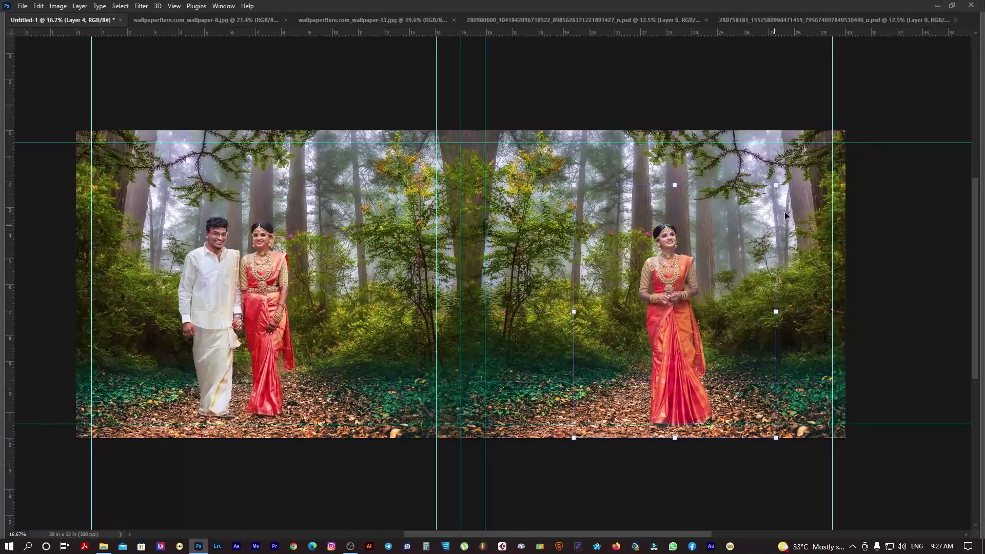
{"action": "left_click_drag", "start_coordinate": [780, 180], "coordinate": [777, 184]}
{"action": "key", "text": "Return"}
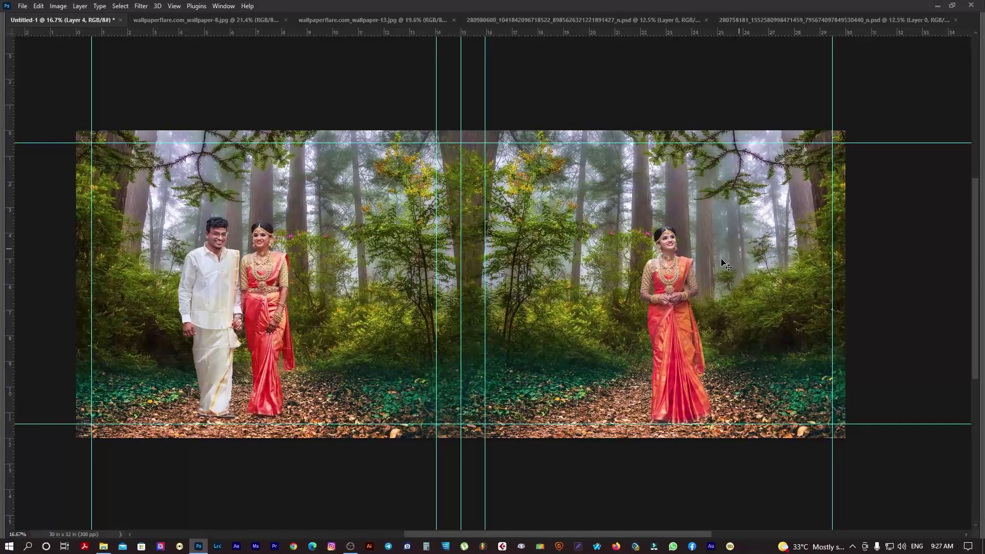
{"action": "scroll", "coordinate": [723, 254], "scroll_direction": "left", "scroll_amount": 2}
{"action": "key", "text": "Tab"}
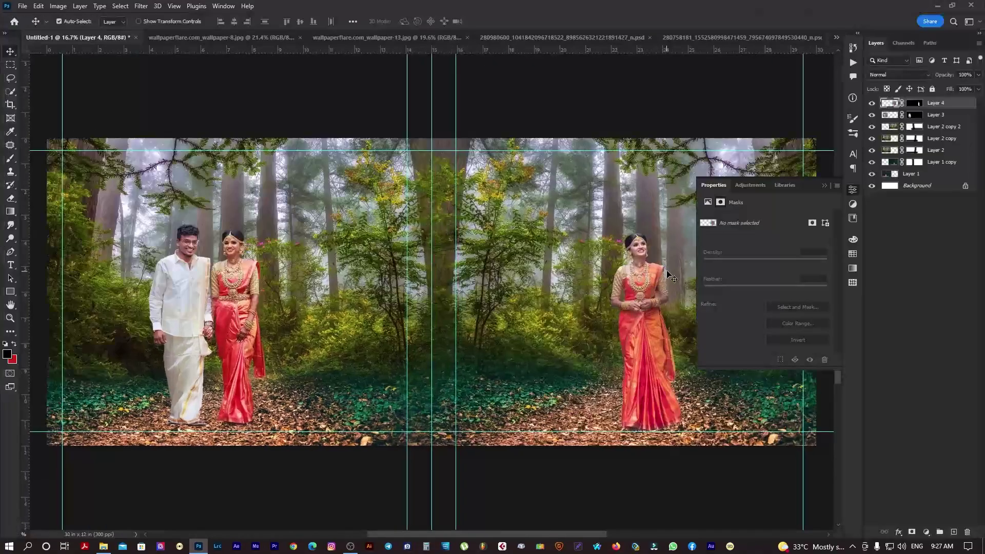
{"action": "key", "text": "Tab"}
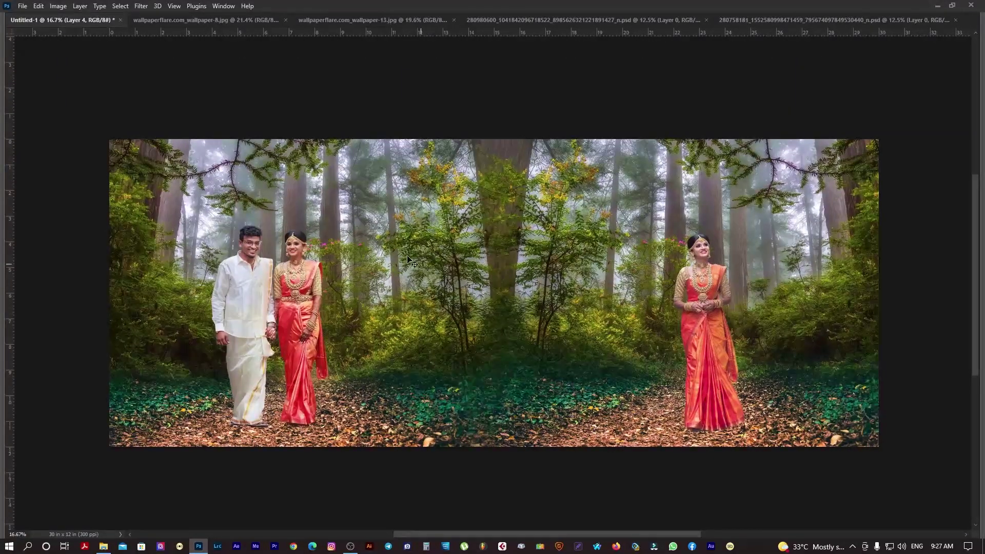
Step: Apply a Gaussian Blur with an 8 px radius to the left misty forest copy and blur the flipped right copy too
{"action": "right_click", "coordinate": [371, 218]}
{"action": "left_click", "coordinate": [374, 220]}
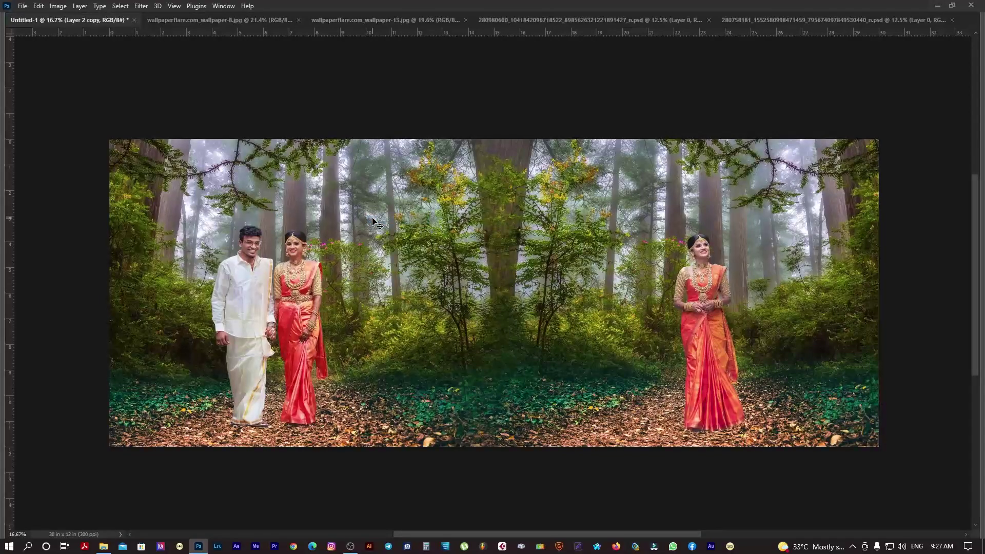
{"action": "left_click", "coordinate": [146, 6]}
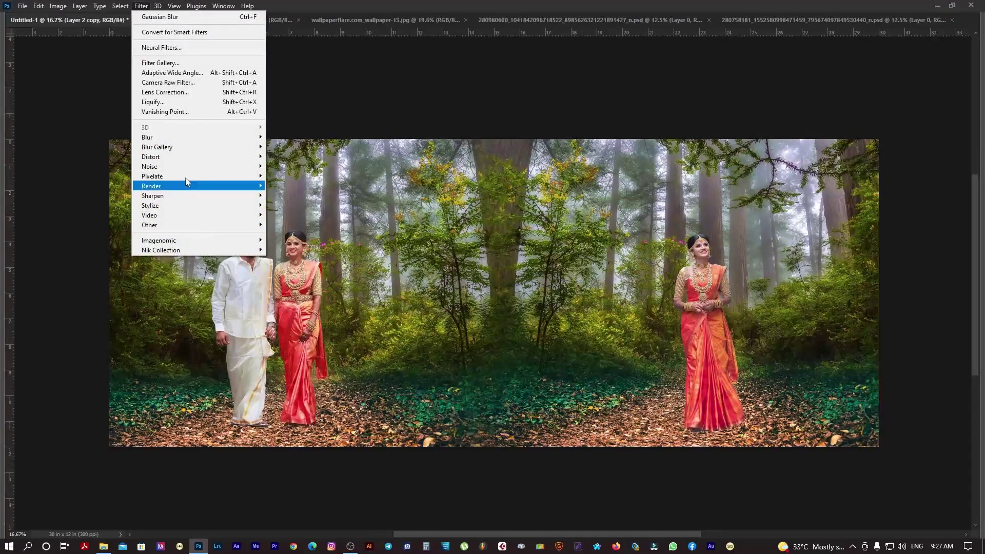
{"action": "mouse_move", "coordinate": [246, 137]}
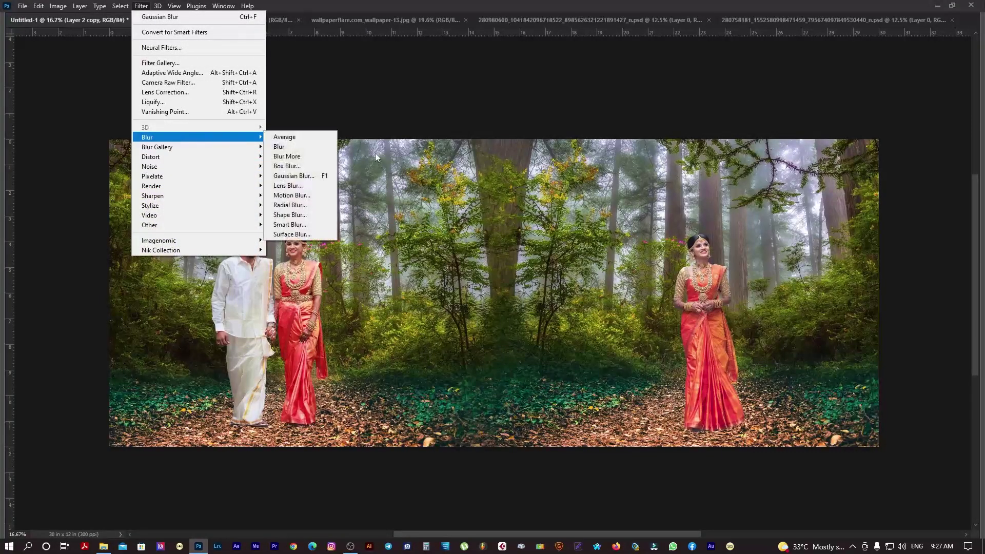
{"action": "left_click", "coordinate": [310, 176]}
{"action": "mouse_move", "coordinate": [457, 270]}
{"action": "left_mouse_down"}
{"action": "mouse_move", "coordinate": [475, 266]}
{"action": "mouse_move", "coordinate": [452, 273]}
{"action": "left_mouse_up"}
{"action": "left_click_drag", "start_coordinate": [504, 198], "coordinate": [504, 188]}
{"action": "type", "text": "8"}
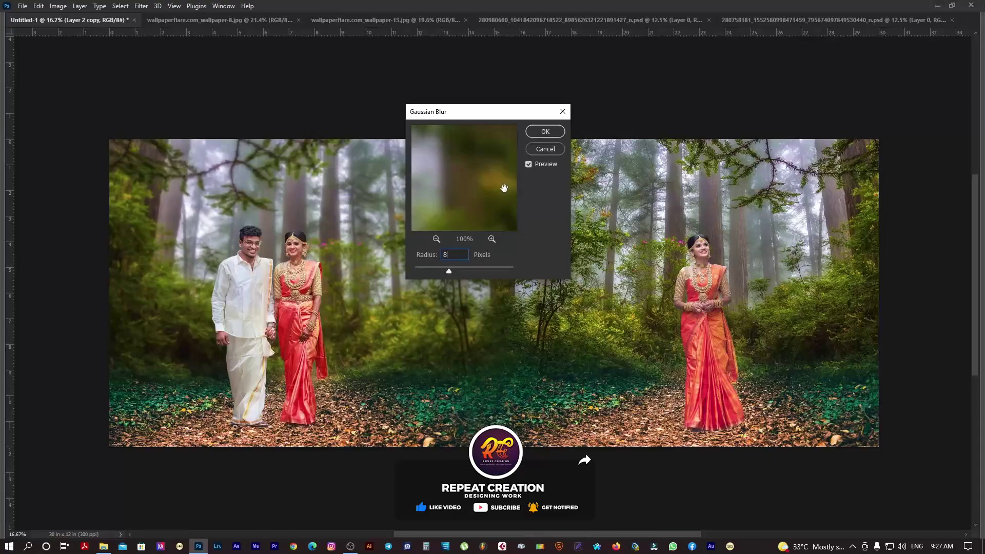
{"action": "left_click", "coordinate": [545, 132]}
{"action": "key", "text": "ctrl+j"}
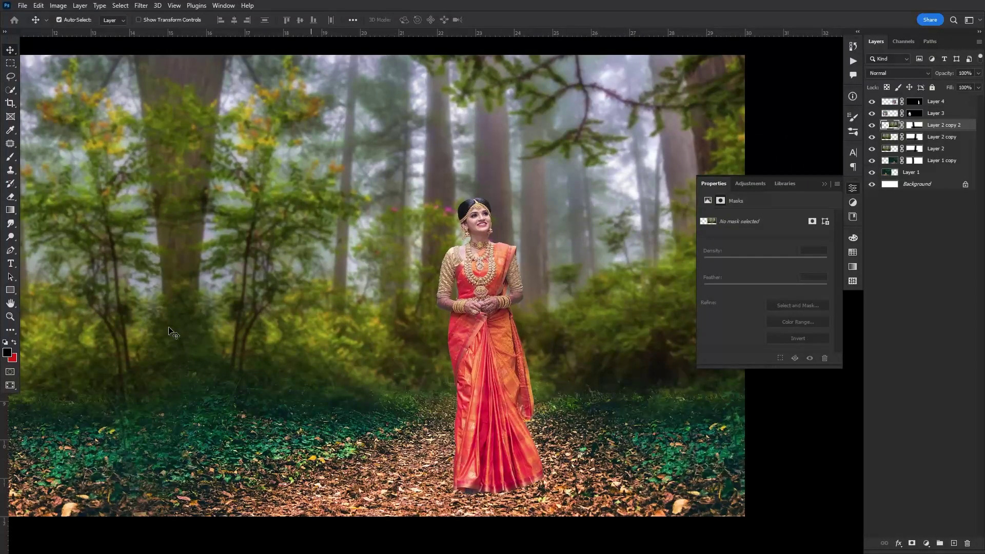
Step: Draw a rectangle shape of 1758 × 1900 px behind the bride, above the flipped forest layer
{"action": "left_click", "coordinate": [9, 290]}
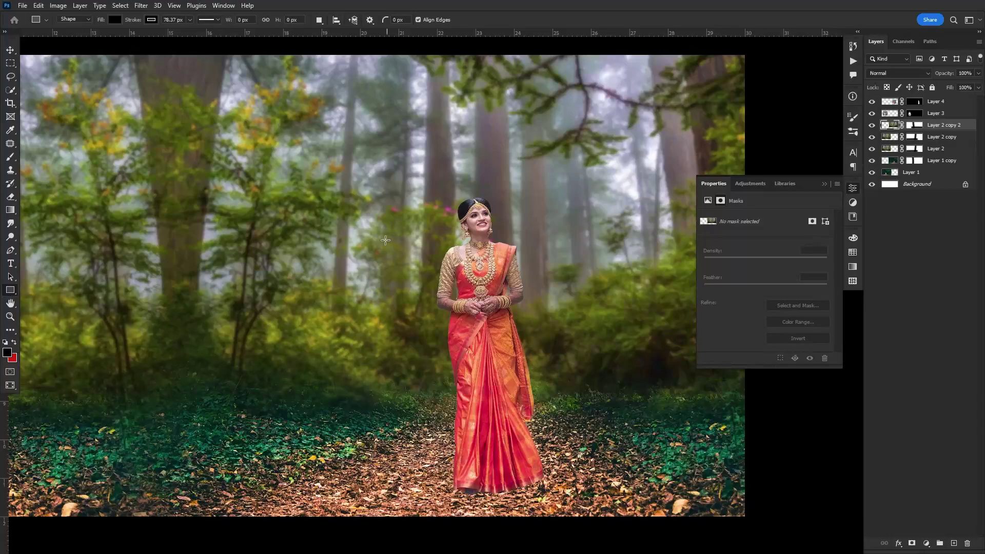
{"action": "left_click_drag", "start_coordinate": [369, 159], "coordinate": [594, 402]}
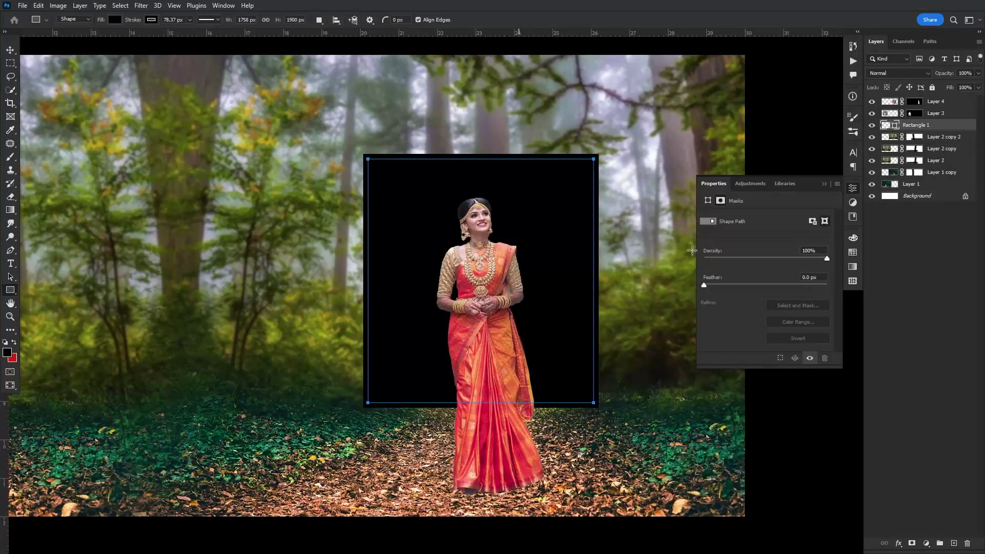
{"action": "left_click", "coordinate": [724, 186]}
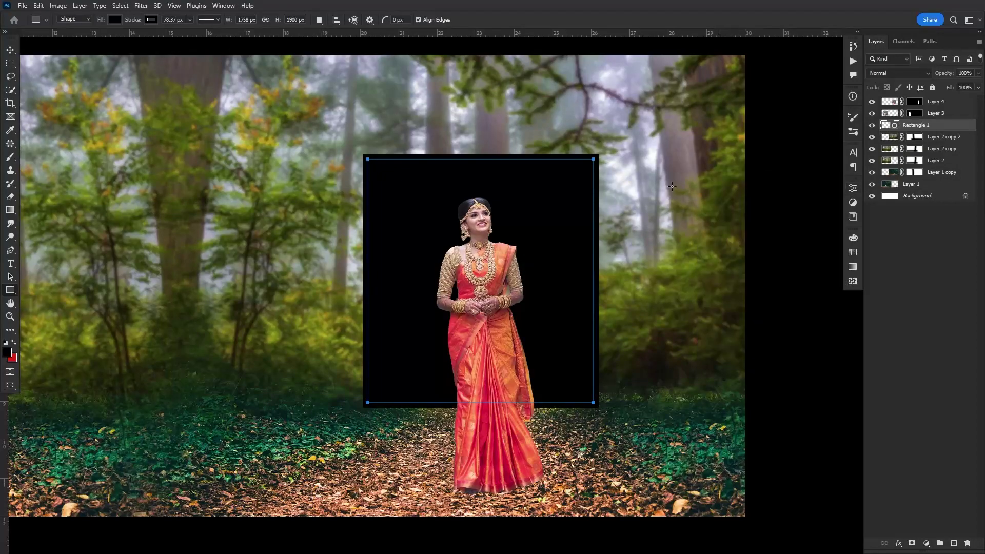
{"action": "left_click", "coordinate": [521, 205]}
{"action": "left_click", "coordinate": [528, 233]}
Step: Set the rectangle to no fill with a white stroke and thicken the stroke slightly
{"action": "left_click", "coordinate": [114, 21]}
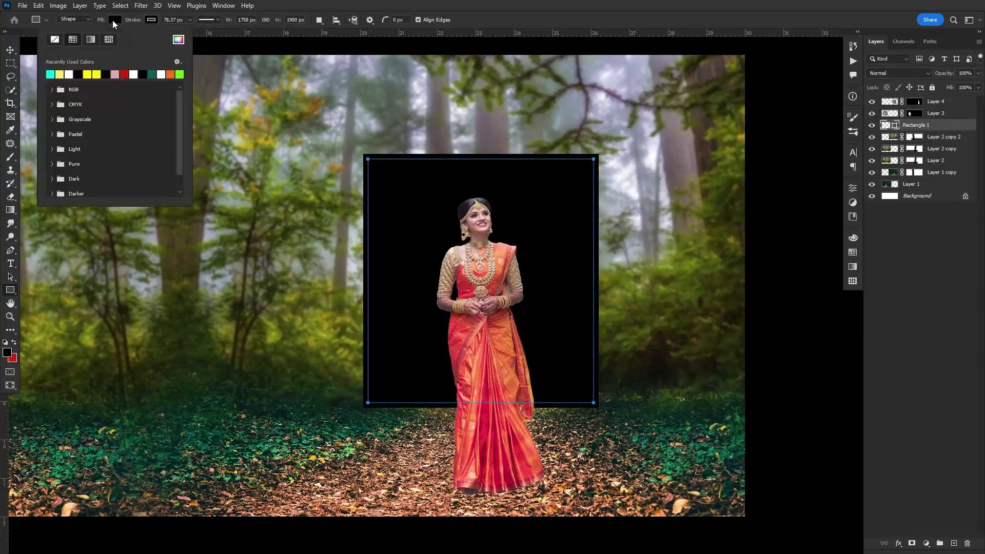
{"action": "left_click", "coordinate": [55, 40]}
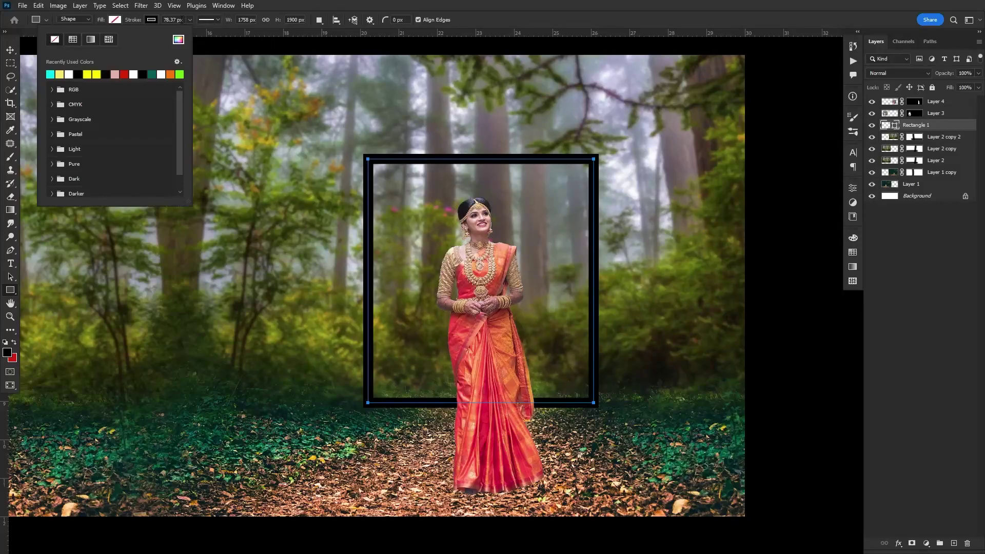
{"action": "left_click", "coordinate": [150, 20]}
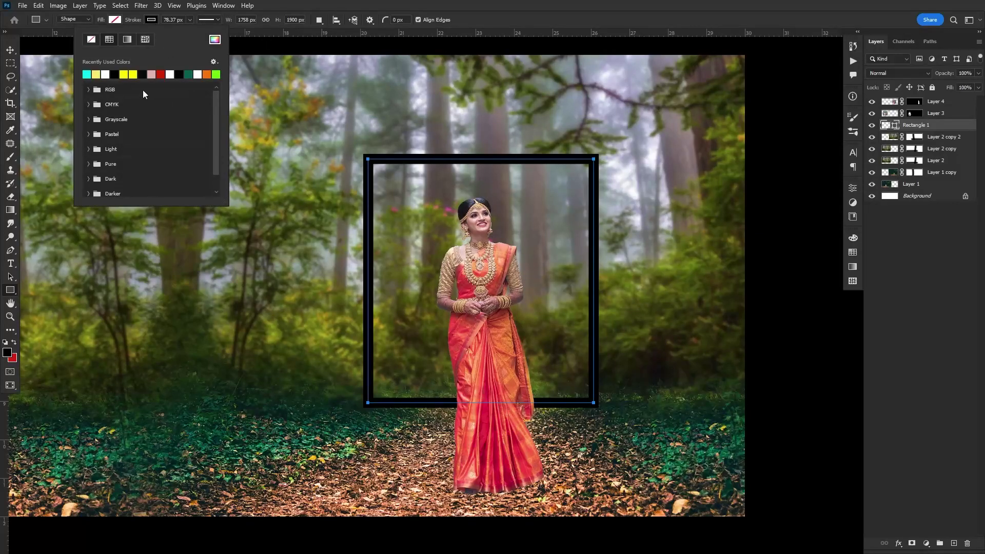
{"action": "left_click", "coordinate": [170, 74]}
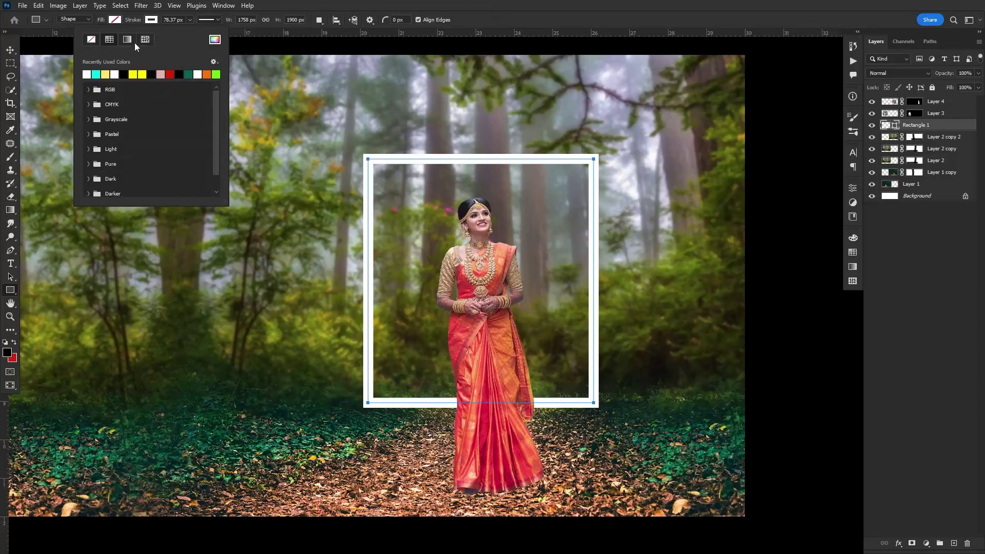
{"action": "left_click", "coordinate": [189, 19]}
{"action": "left_click_drag", "start_coordinate": [192, 30], "coordinate": [195, 31]}
Step: Rotate the white frame counterclockwise into a tilted position and move it to surround the bride's upper body
{"action": "left_click", "coordinate": [10, 50]}
{"action": "key", "text": "f"}
{"action": "key", "text": "ctrl+t"}
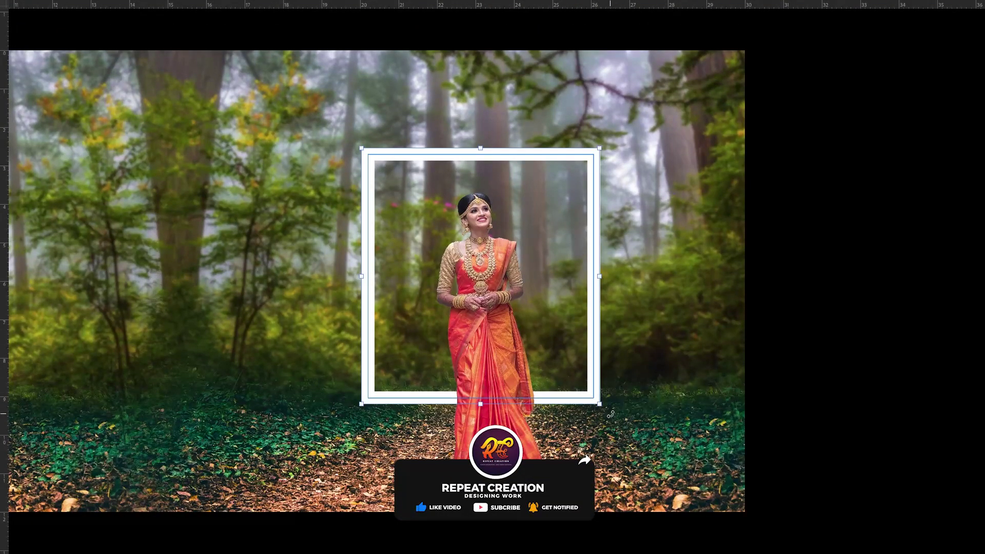
{"action": "left_click_drag", "start_coordinate": [606, 416], "coordinate": [598, 348]}
{"action": "key", "text": "Return"}
{"action": "left_click_drag", "start_coordinate": [546, 318], "coordinate": [567, 335]}
{"action": "scroll", "coordinate": [567, 335], "scroll_direction": "down", "scroll_amount": 3}
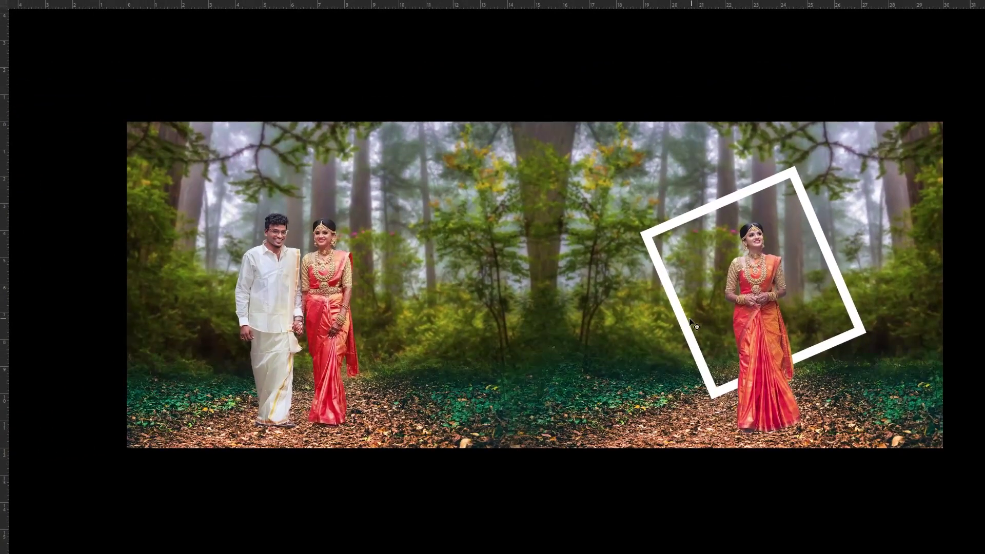
Step: Duplicate the tilted white frame's rectangle layer
{"action": "key", "text": "ctrl+;"}
{"action": "left_click_drag", "start_coordinate": [778, 334], "coordinate": [690, 339]}
{"action": "key", "text": "ctrl+;"}
{"action": "left_click_drag", "start_coordinate": [753, 345], "coordinate": [632, 373]}
{"action": "key", "text": "Tab"}
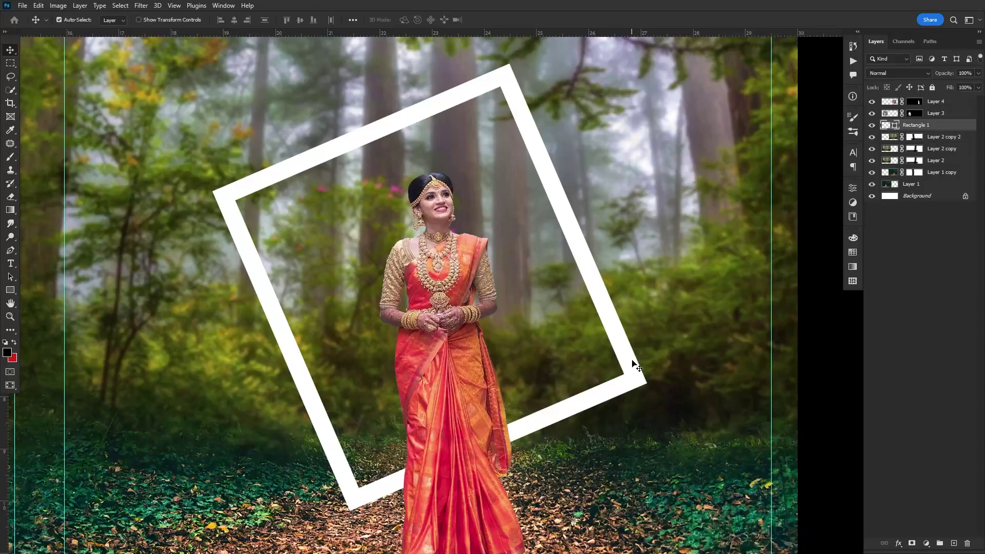
{"action": "key", "text": "ctrl+j"}
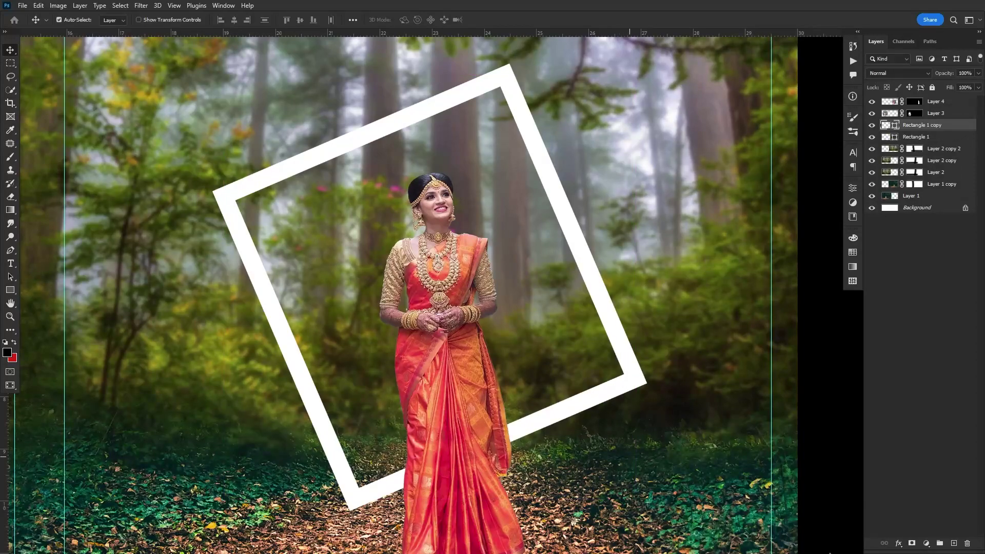
Step: Give the duplicated frame a yellow Outer Glow in Screen mode and raise the glow's opacity
{"action": "left_click", "coordinate": [899, 545]}
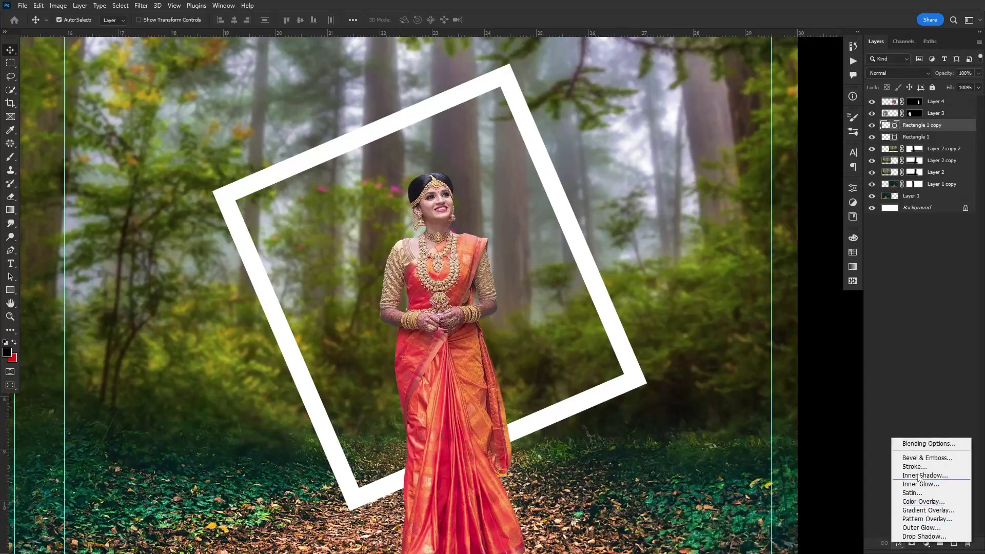
{"action": "left_click", "coordinate": [921, 445]}
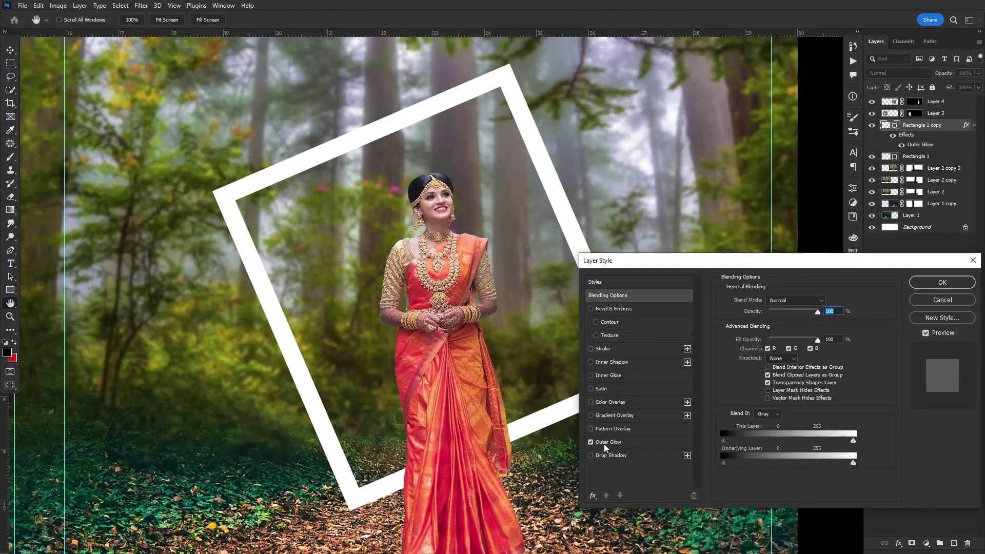
{"action": "left_click", "coordinate": [645, 444]}
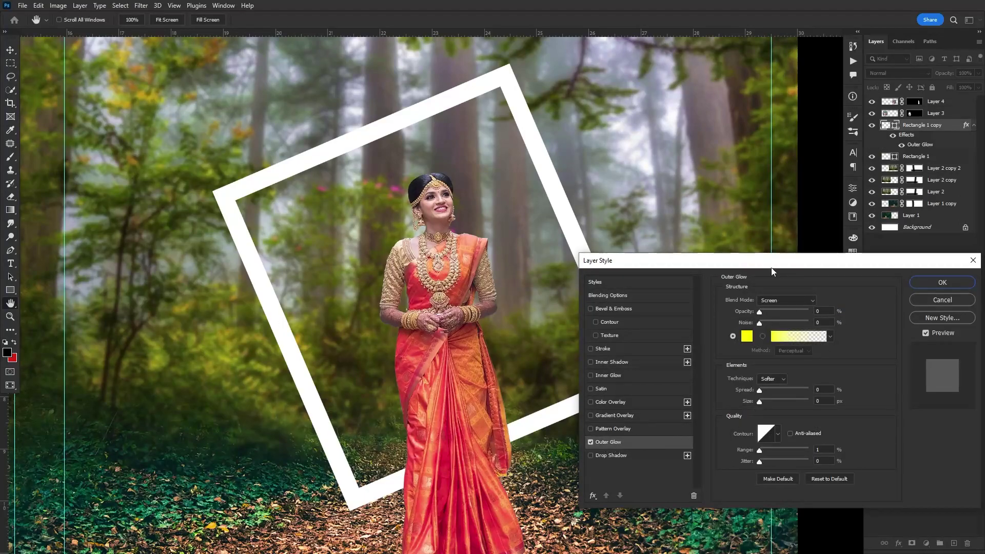
{"action": "left_click_drag", "start_coordinate": [772, 268], "coordinate": [746, 259]}
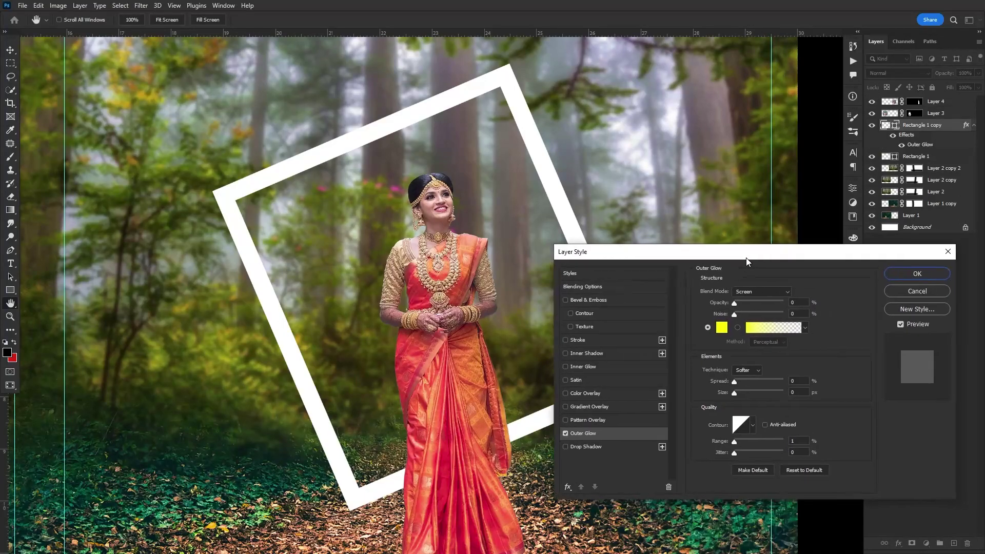
{"action": "left_click", "coordinate": [723, 328]}
{"action": "left_click", "coordinate": [910, 356]}
{"action": "left_click", "coordinate": [799, 302]}
{"action": "type", "text": "7"}
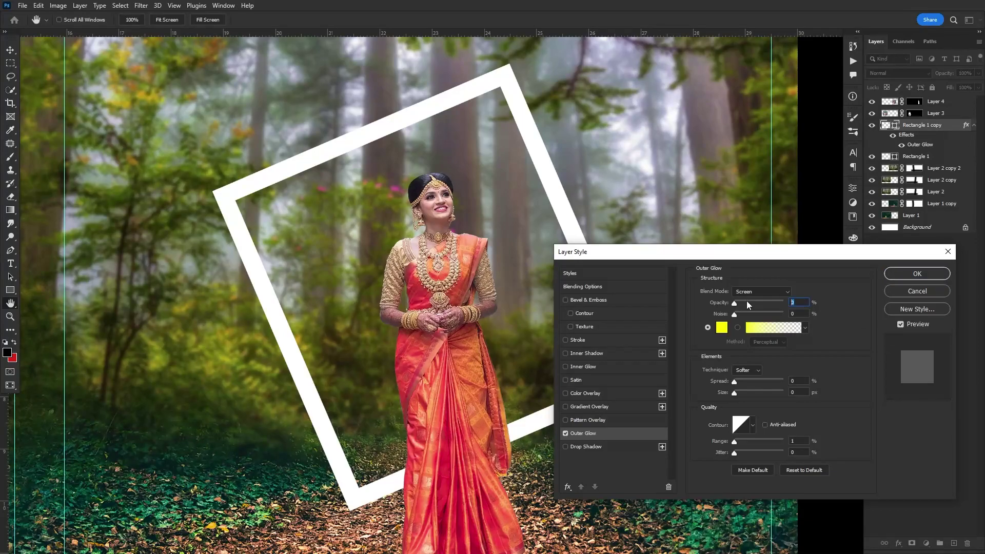
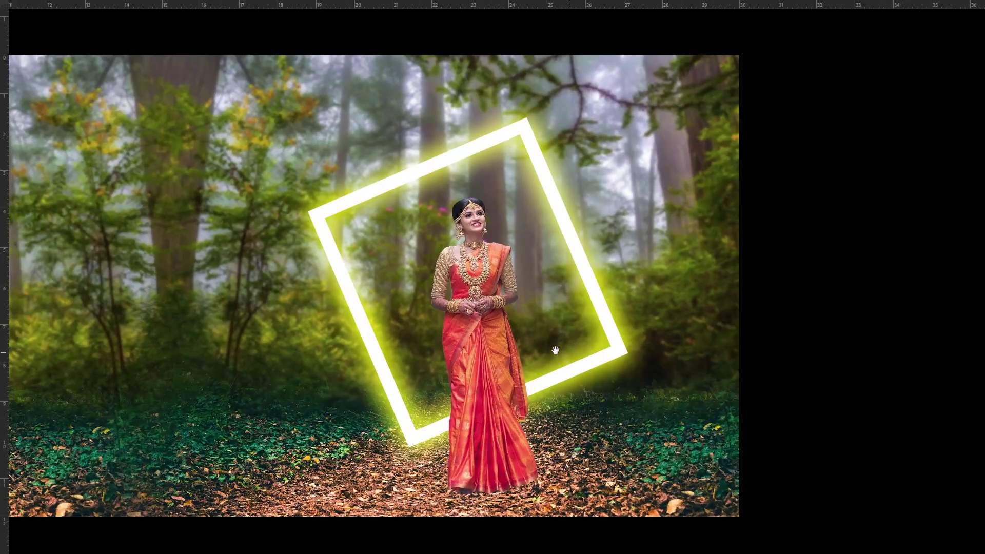
Step: Examine the frame's yellow glow around the bride, across the whole spread and close up
{"action": "scroll", "coordinate": [555, 351], "scroll_direction": "down", "scroll_amount": 4}
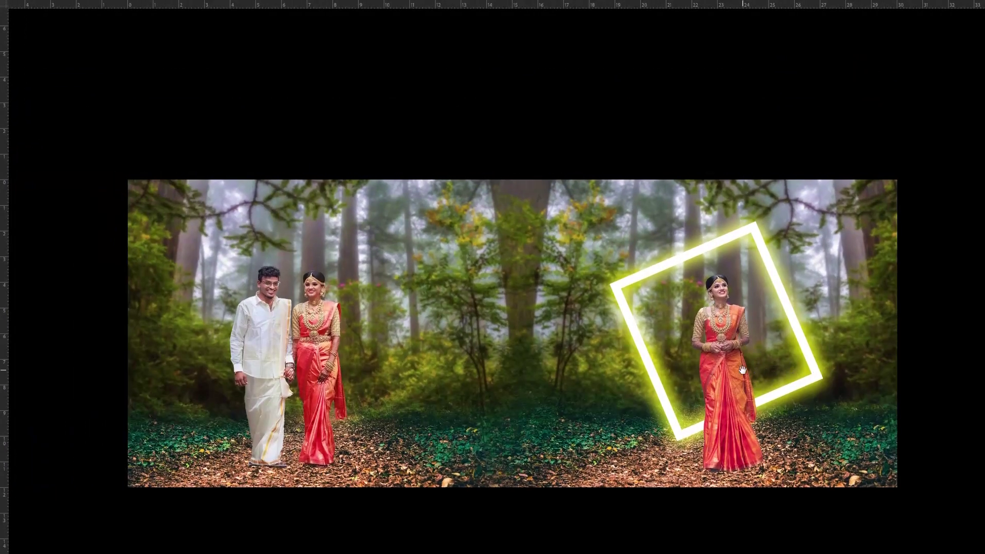
{"action": "left_click", "coordinate": [717, 378]}
{"action": "left_click", "coordinate": [716, 376], "text": "alt"}
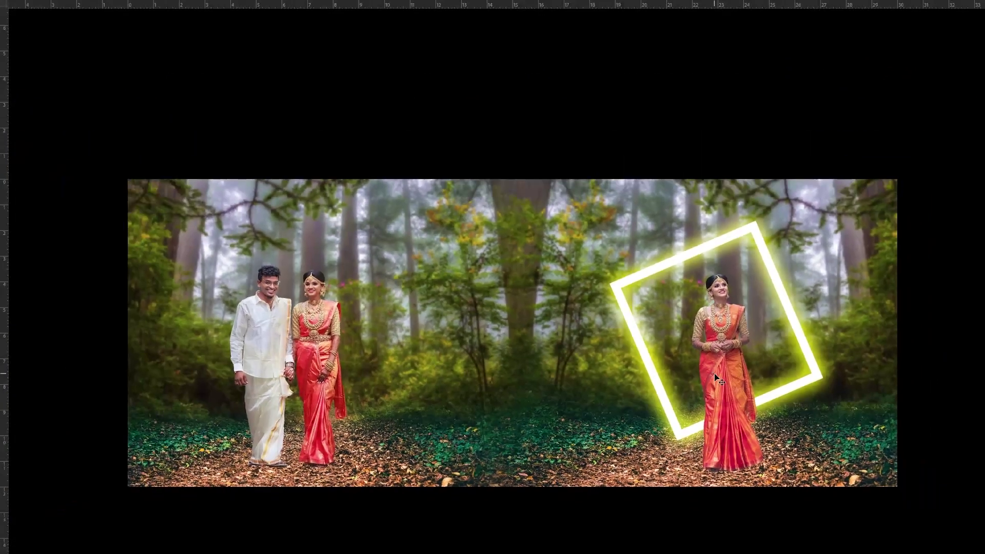
{"action": "left_click", "coordinate": [756, 381]}
{"action": "left_click", "coordinate": [753, 377]}
{"action": "left_click_drag", "start_coordinate": [752, 377], "coordinate": [623, 361]}
{"action": "scroll", "coordinate": [594, 262], "scroll_direction": "up", "scroll_amount": 2}
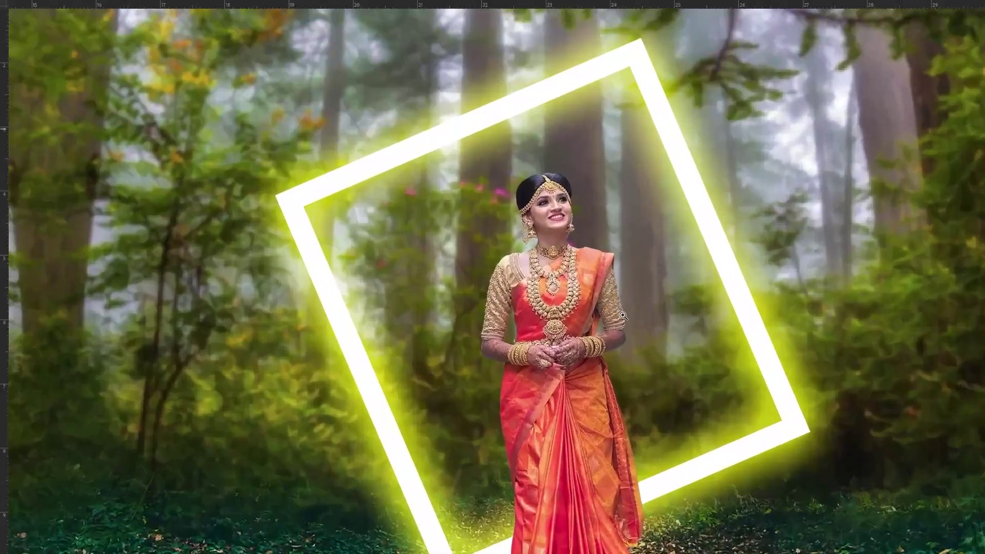
{"action": "left_click_drag", "start_coordinate": [642, 299], "coordinate": [597, 262]}
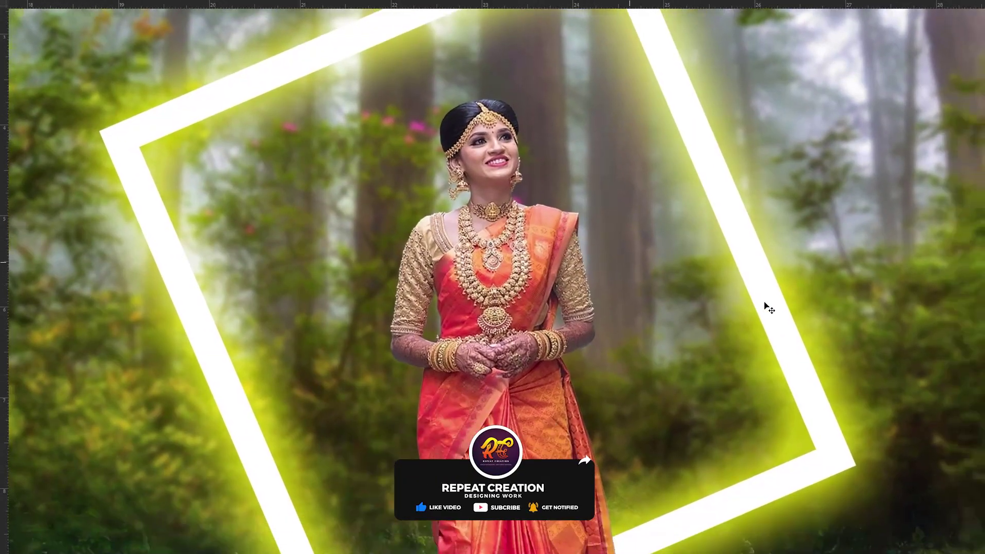
{"action": "left_click_drag", "start_coordinate": [764, 341], "coordinate": [705, 339]}
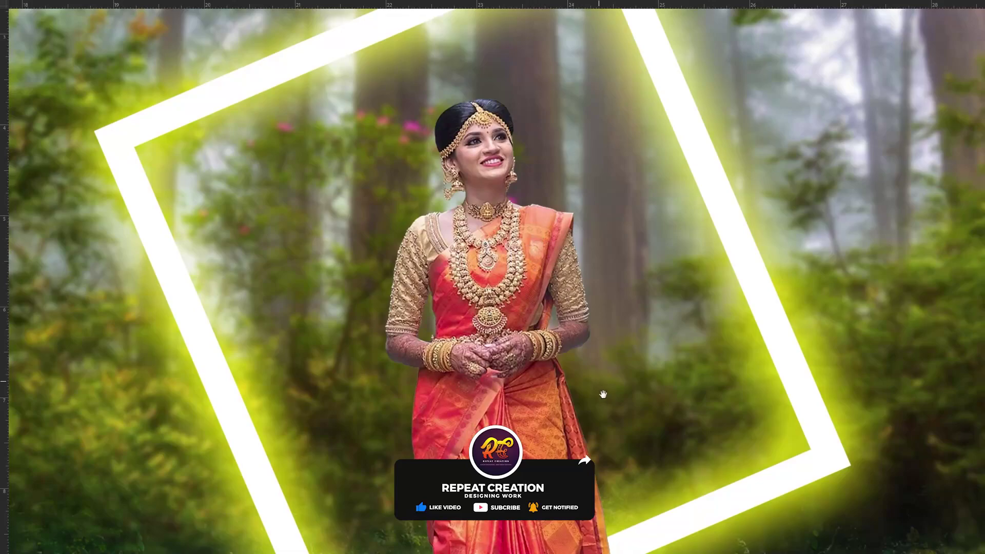
{"action": "left_click_drag", "start_coordinate": [604, 395], "coordinate": [605, 328]}
{"action": "key", "text": "Tab"}
{"action": "left_click_drag", "start_coordinate": [567, 272], "coordinate": [518, 319]}
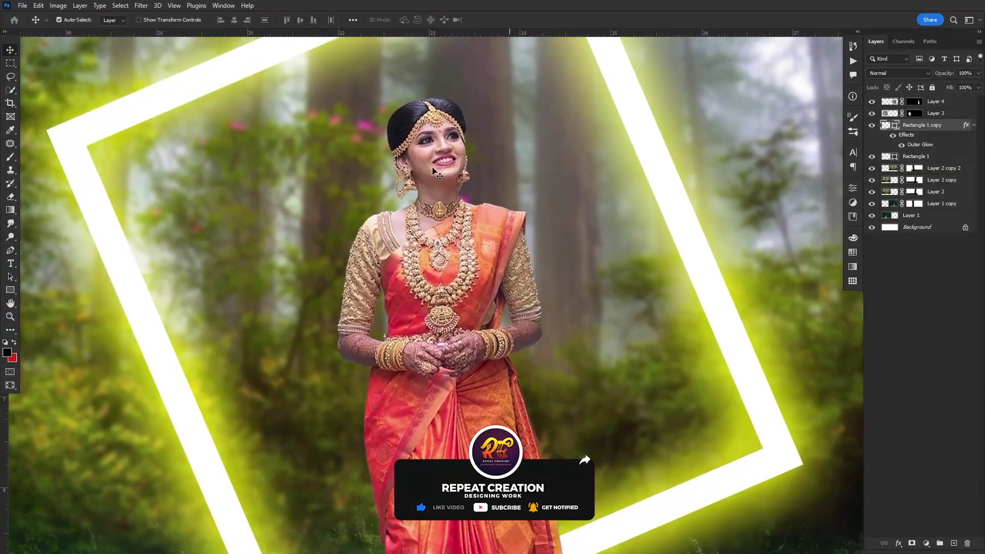
Step: Select the bride cut-out's layer and add a Hue/Saturation adjustment above it
{"action": "right_click", "coordinate": [461, 216]}
{"action": "left_click", "coordinate": [482, 221]}
{"action": "left_click_drag", "start_coordinate": [477, 234], "coordinate": [467, 236]}
{"action": "right_click", "coordinate": [467, 236]}
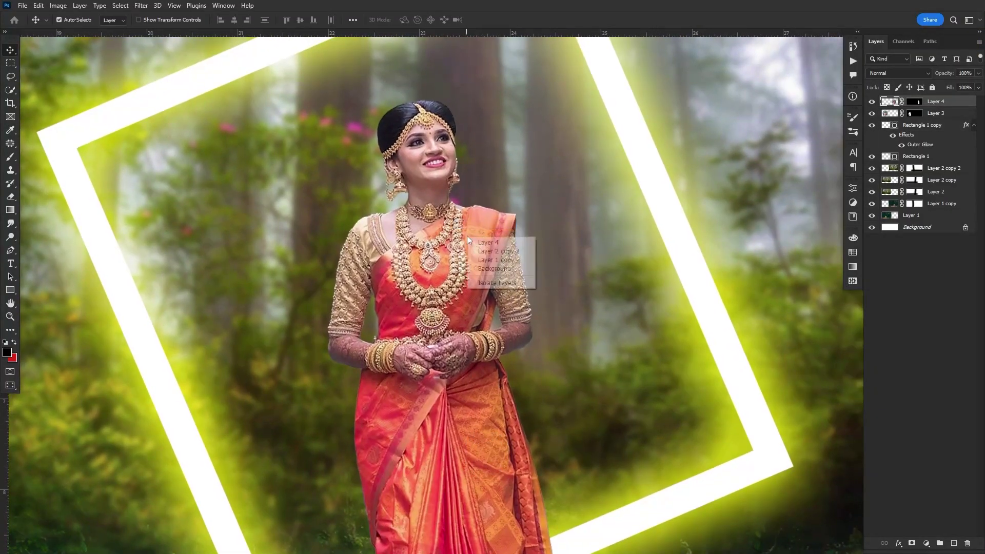
{"action": "left_click", "coordinate": [477, 242]}
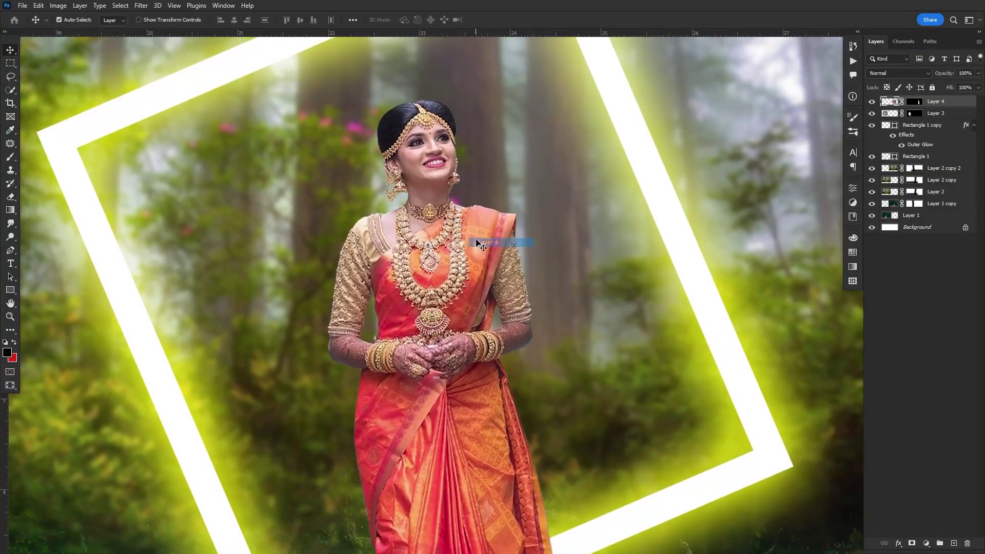
{"action": "left_click", "coordinate": [927, 544]}
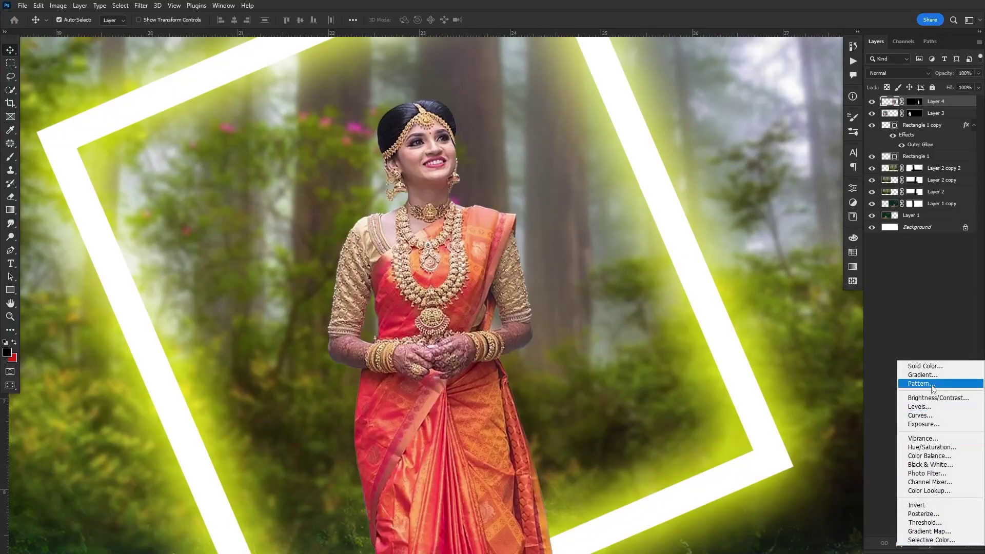
{"action": "left_click", "coordinate": [927, 447]}
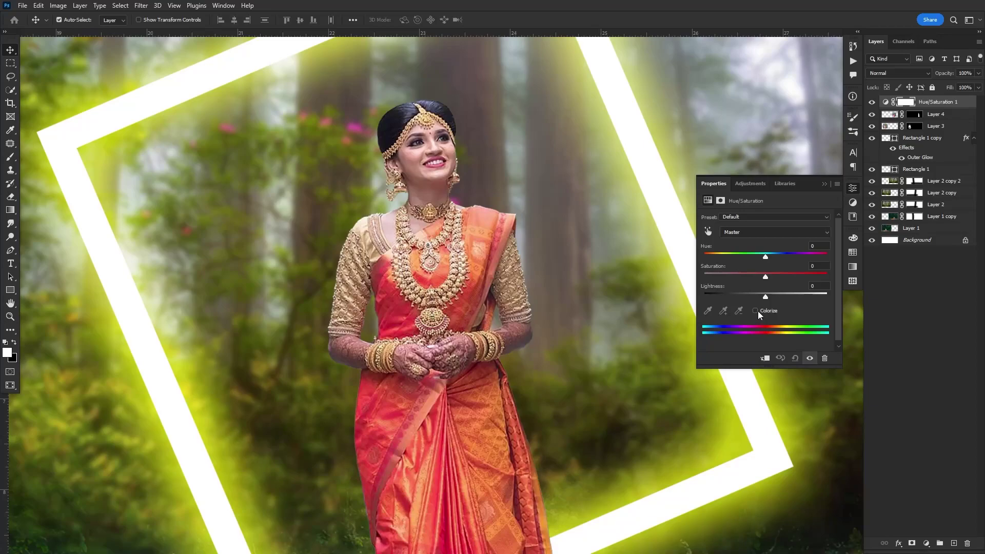
Step: Colorize the adjustment with hue 54 and saturation 100, and clip it to the bride's layer
{"action": "left_click", "coordinate": [756, 311]}
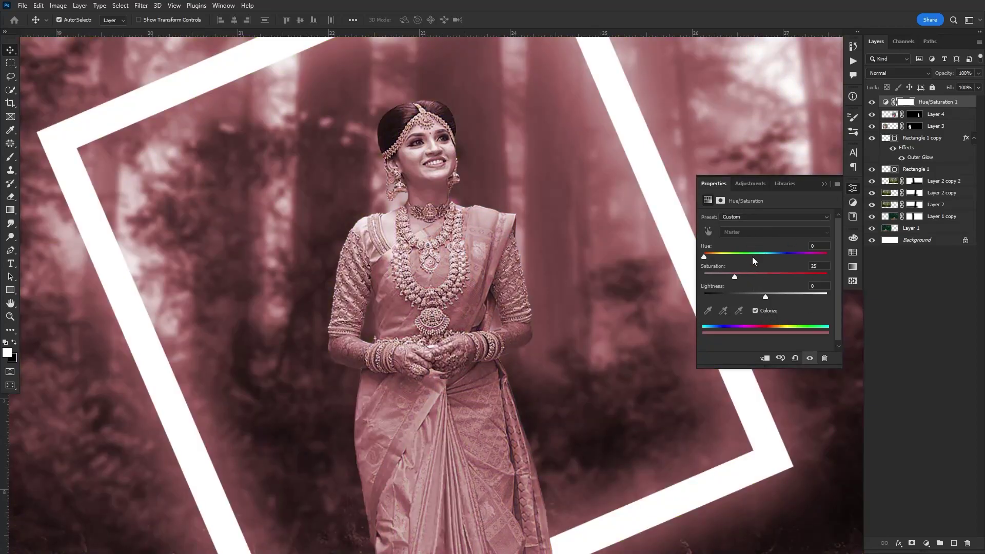
{"action": "left_click_drag", "start_coordinate": [735, 277], "coordinate": [800, 276]}
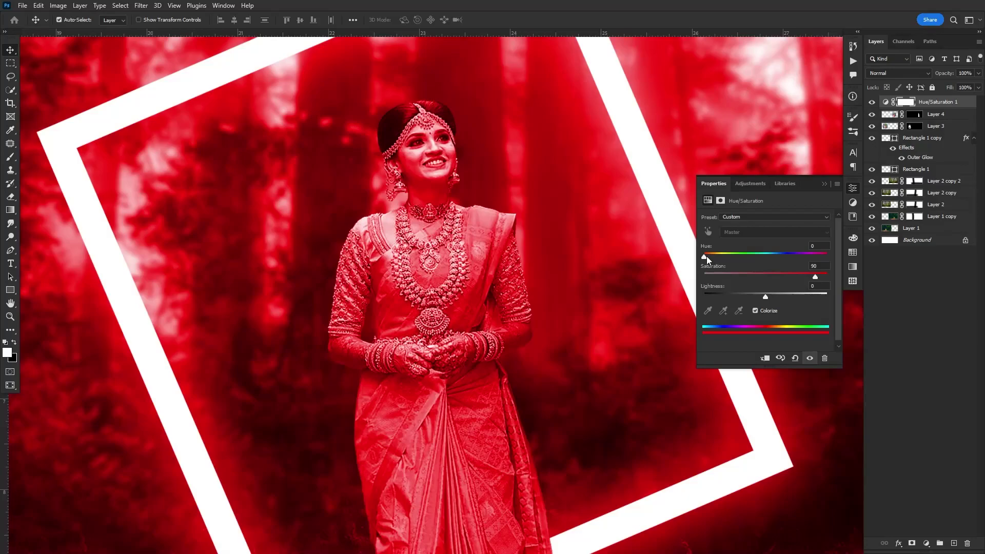
{"action": "left_click_drag", "start_coordinate": [706, 257], "coordinate": [719, 262]}
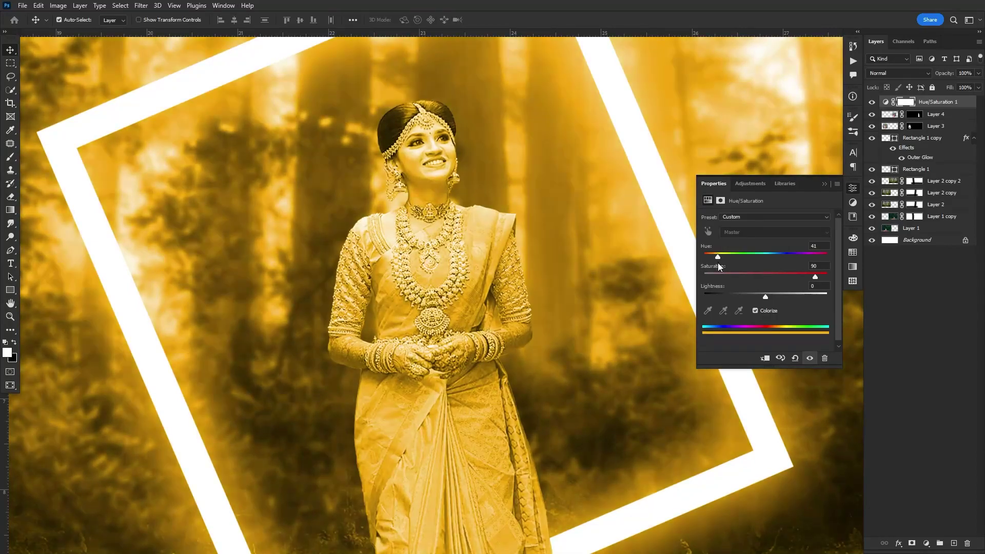
{"action": "left_click", "coordinate": [765, 358]}
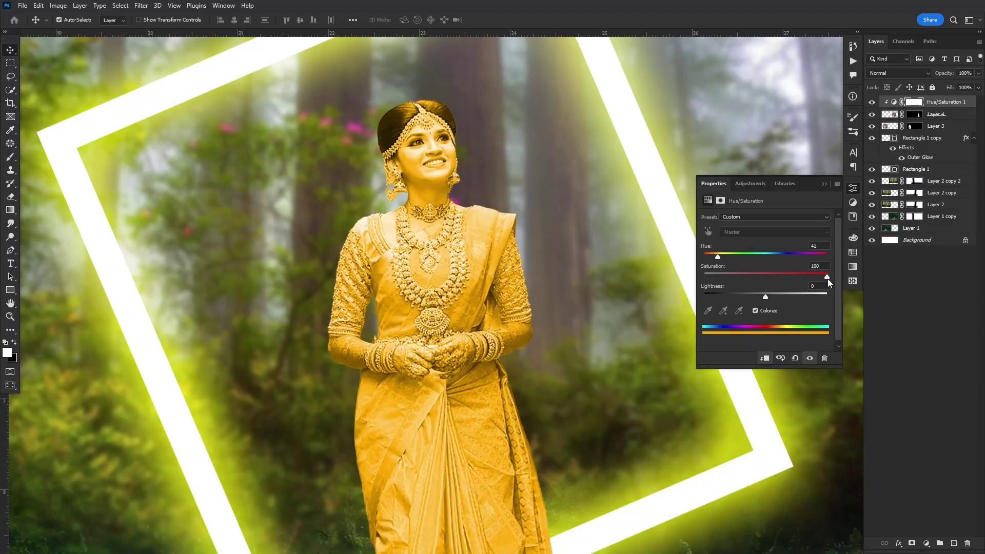
{"action": "left_click_drag", "start_coordinate": [719, 261], "coordinate": [723, 263]}
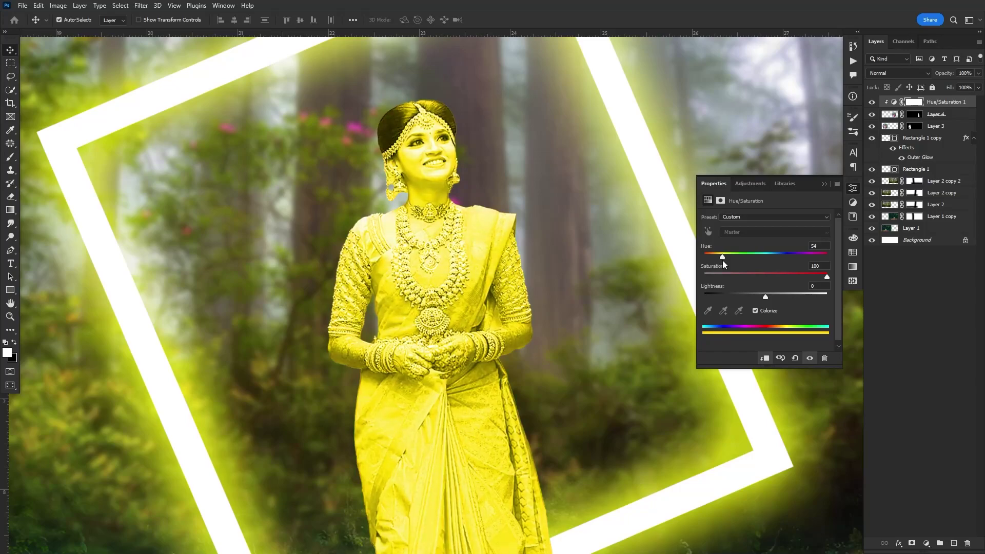
Step: Invert the Hue/Saturation mask to black and set up a size 100 white brush at 59% opacity
{"action": "left_click", "coordinate": [917, 104]}
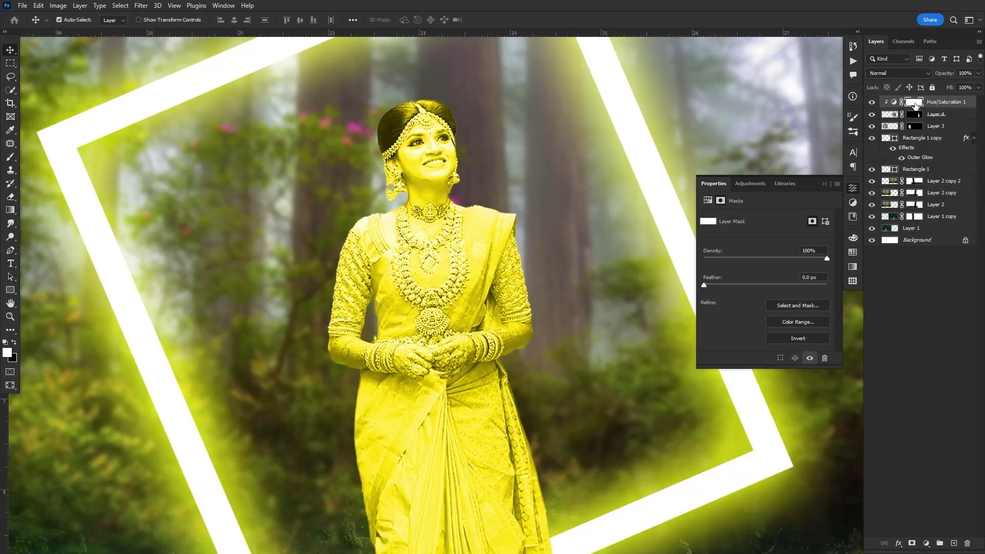
{"action": "key", "text": "ctrl+i"}
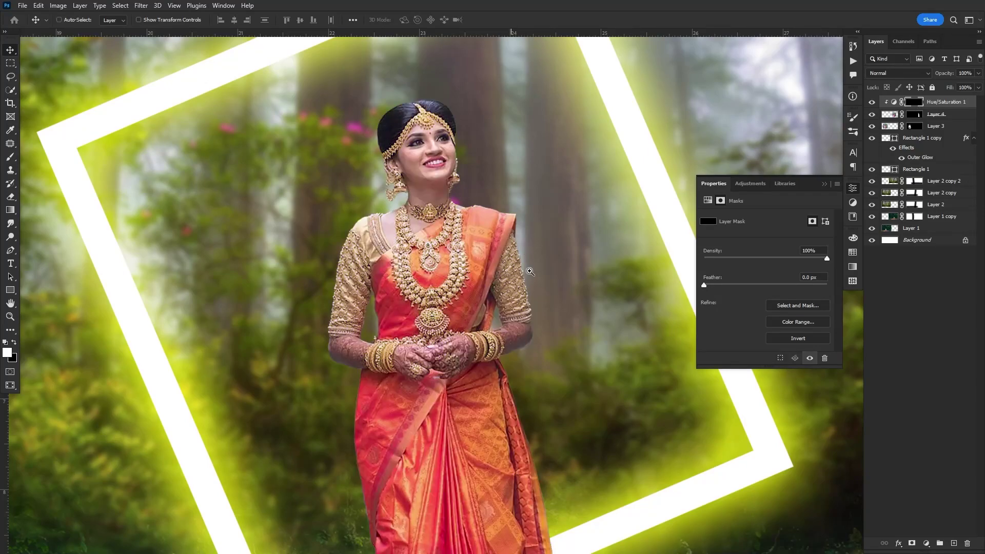
{"action": "left_click_drag", "start_coordinate": [530, 272], "coordinate": [552, 322]}
{"action": "left_click_drag", "start_coordinate": [541, 358], "coordinate": [468, 280]}
{"action": "left_click", "coordinate": [491, 271], "text": "ctrl"}
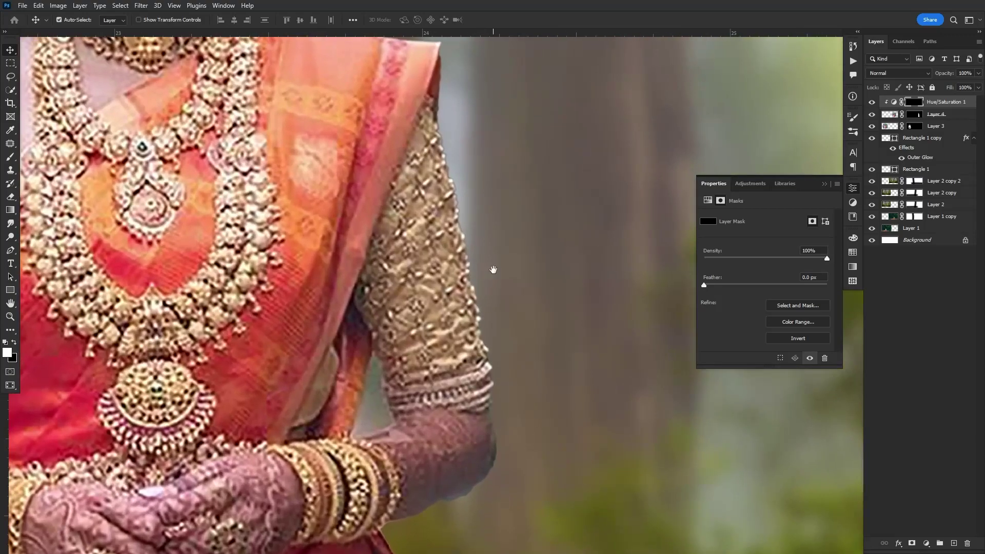
{"action": "key", "text": "b"}
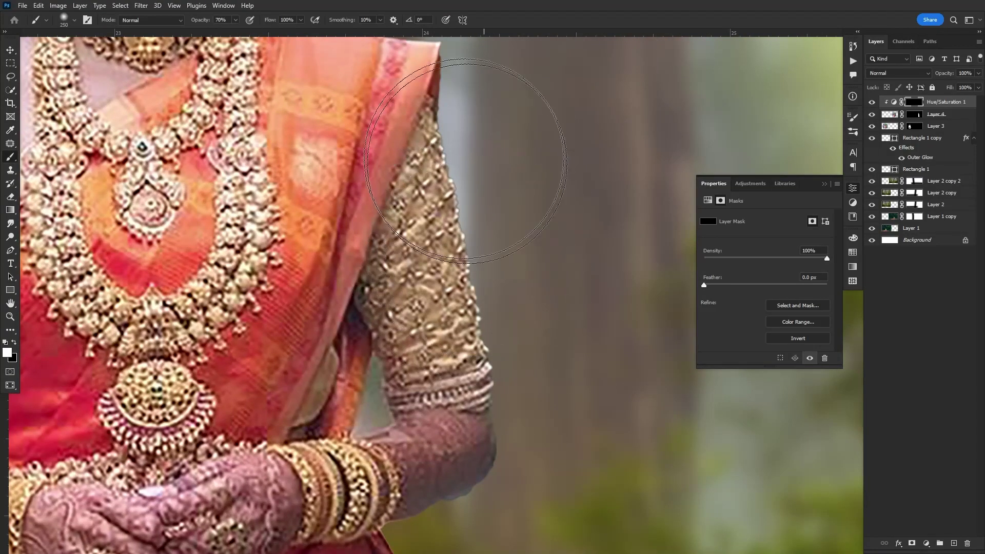
{"action": "left_click", "coordinate": [236, 21]}
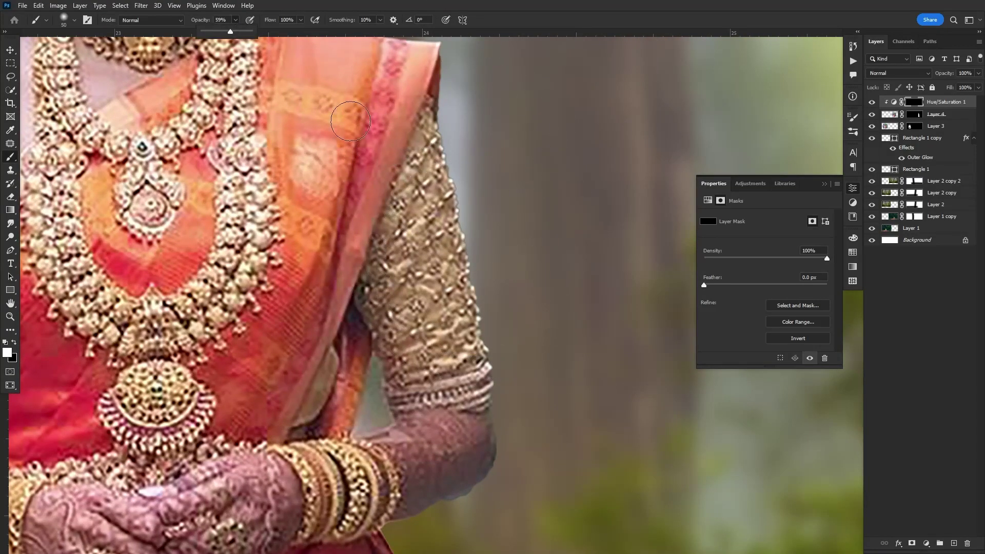
{"action": "left_click", "coordinate": [459, 218]}
{"action": "key", "text": "bracketright"}
{"action": "key", "text": "bracketright"}
{"action": "key", "text": "bracketright"}
{"action": "key", "text": "bracketright"}
{"action": "key", "text": "bracketright"}
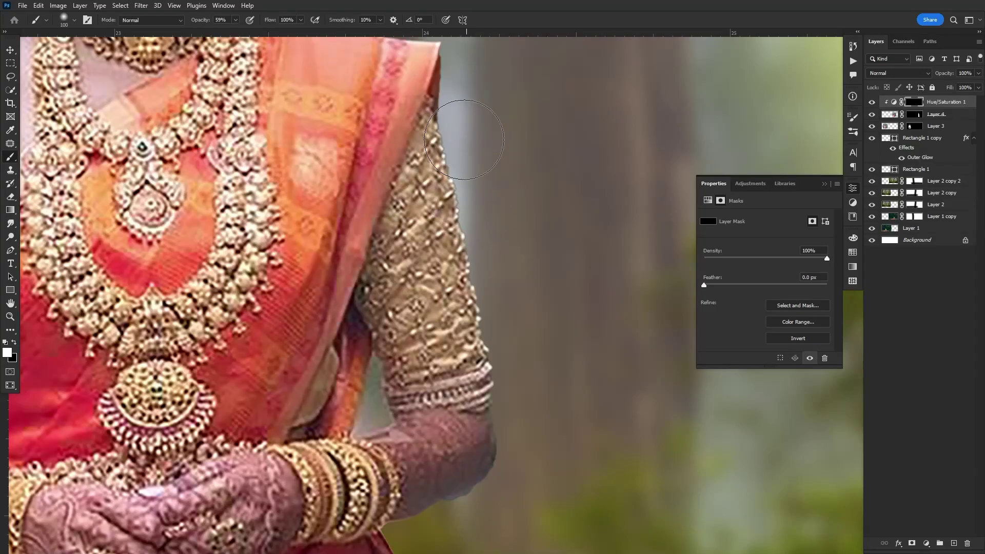
Step: Paint yellow rim light on the mask along the bride's right-hand outline, from the shoulder and sleeve down to the hanging saree end
{"action": "left_click_drag", "start_coordinate": [464, 139], "coordinate": [459, 272]}
{"action": "left_click_drag", "start_coordinate": [248, 122], "coordinate": [410, 144]}
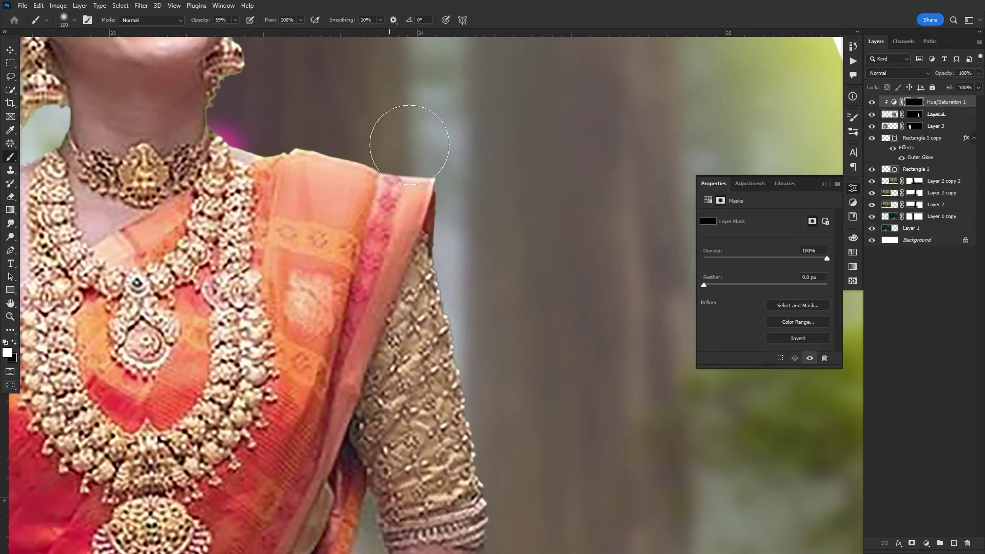
{"action": "left_click_drag", "start_coordinate": [455, 186], "coordinate": [427, 170]}
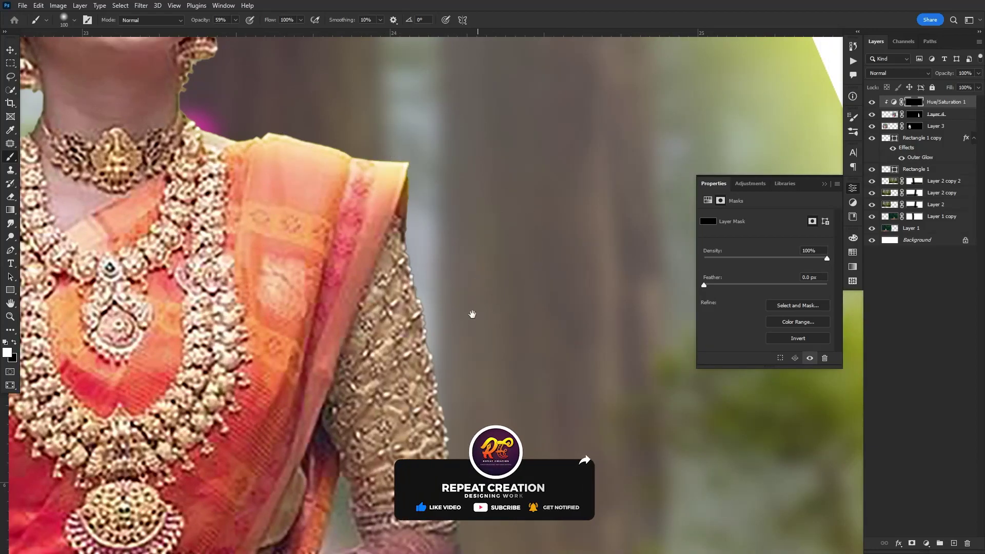
{"action": "left_click_drag", "start_coordinate": [473, 314], "coordinate": [461, 172]}
{"action": "left_click_drag", "start_coordinate": [429, 103], "coordinate": [414, 158]}
{"action": "left_click_drag", "start_coordinate": [396, 88], "coordinate": [458, 395]}
{"action": "left_click_drag", "start_coordinate": [459, 398], "coordinate": [460, 198]}
{"action": "left_click_drag", "start_coordinate": [462, 266], "coordinate": [455, 300]}
{"action": "left_click_drag", "start_coordinate": [449, 397], "coordinate": [481, 181]}
{"action": "mouse_move", "coordinate": [415, 158]}
{"action": "left_mouse_down"}
{"action": "mouse_move", "coordinate": [401, 192]}
{"action": "mouse_move", "coordinate": [486, 451]}
{"action": "mouse_move", "coordinate": [421, 231]}
{"action": "mouse_move", "coordinate": [452, 431]}
{"action": "left_mouse_up"}
{"action": "mouse_move", "coordinate": [475, 474]}
{"action": "left_mouse_down"}
{"action": "mouse_move", "coordinate": [463, 217]}
{"action": "mouse_move", "coordinate": [503, 489]}
{"action": "left_mouse_up"}
{"action": "mouse_move", "coordinate": [506, 487]}
{"action": "left_mouse_down"}
{"action": "mouse_move", "coordinate": [503, 343]}
{"action": "mouse_move", "coordinate": [547, 242]}
{"action": "mouse_move", "coordinate": [499, 315]}
{"action": "left_mouse_up"}
Step: Paint yellow rim light on the mask along the left-hand edge of the bride's saree, from the hip downwards
{"action": "scroll", "coordinate": [522, 260], "scroll_direction": "down", "scroll_amount": 3}
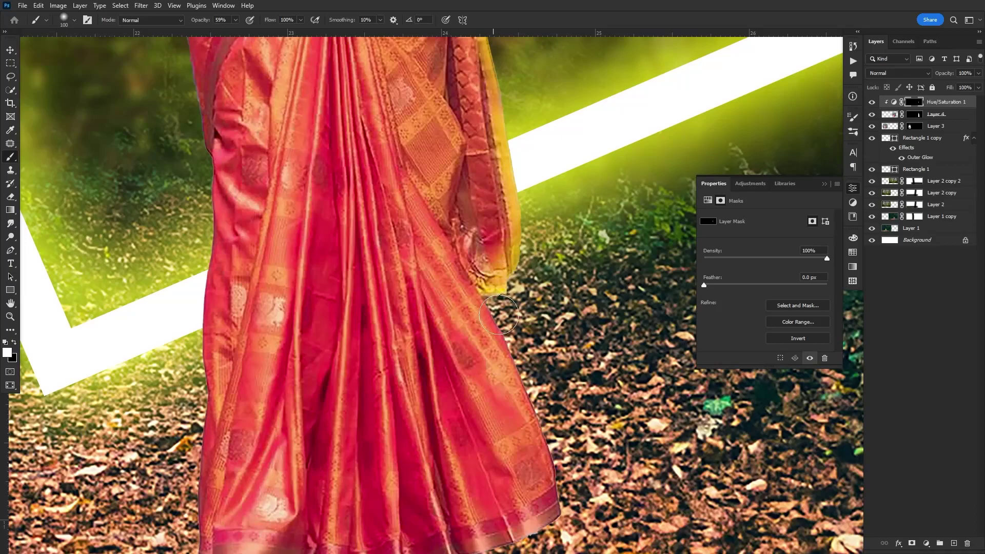
{"action": "left_click_drag", "start_coordinate": [335, 104], "coordinate": [554, 279]}
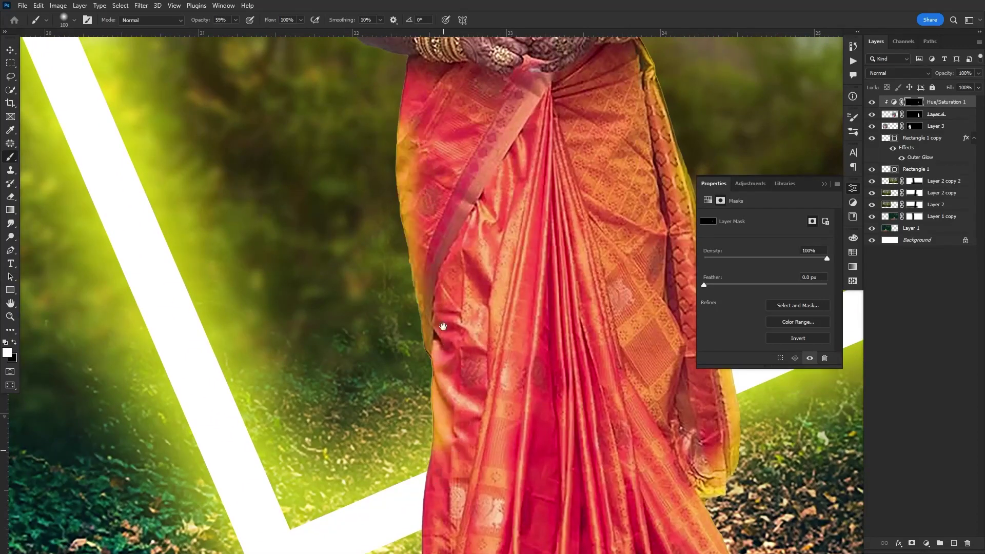
{"action": "left_click_drag", "start_coordinate": [443, 326], "coordinate": [443, 162]}
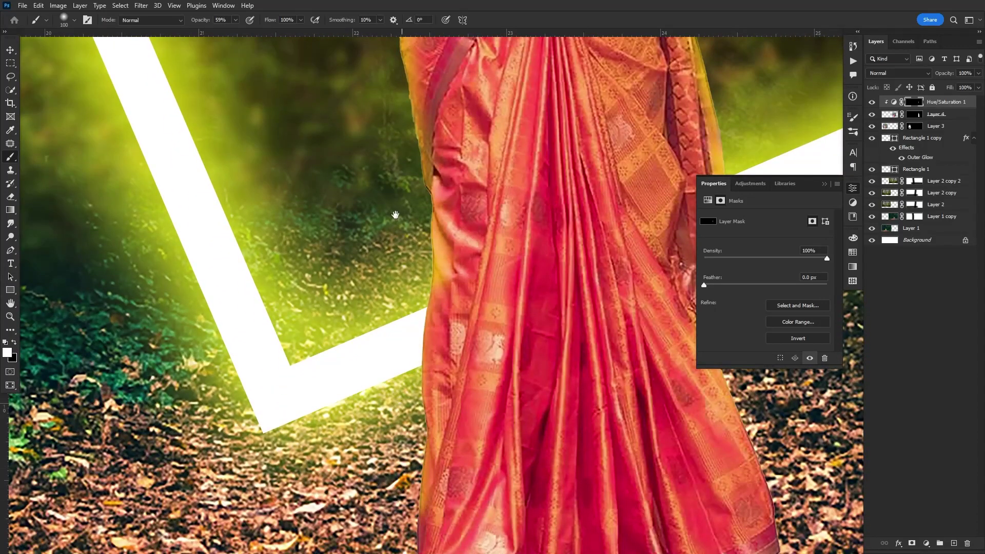
{"action": "left_click_drag", "start_coordinate": [395, 215], "coordinate": [427, 429]}
{"action": "left_click_drag", "start_coordinate": [445, 463], "coordinate": [438, 385]}
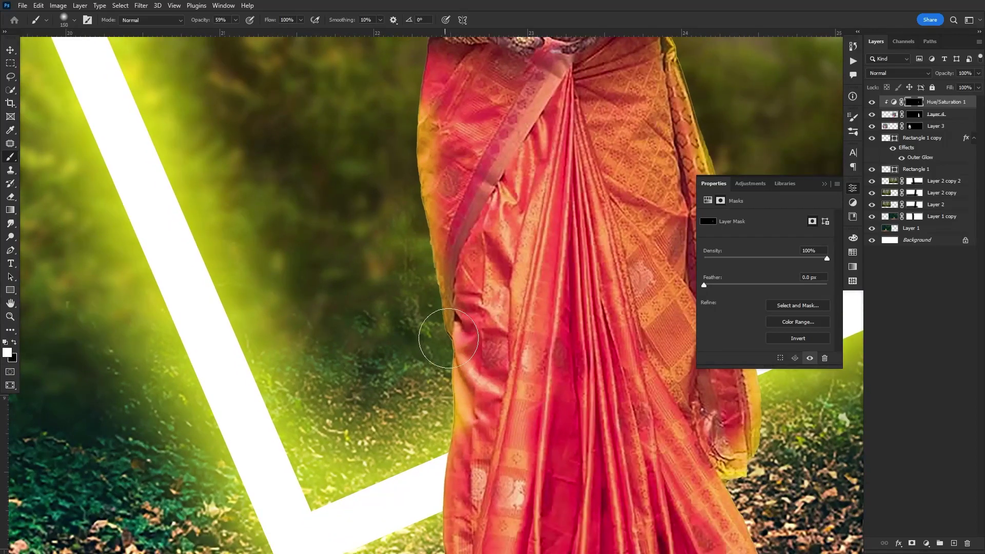
Step: Enlarge the brush to 250 and spread a softer yellow tint along the saree's left-hand edge, undoing the last stroke
{"action": "key", "text": "bracketright"}
{"action": "key", "text": "bracketright"}
{"action": "key", "text": "bracketright"}
{"action": "key", "text": "bracketright"}
{"action": "key", "text": "bracketright"}
{"action": "left_click_drag", "start_coordinate": [434, 530], "coordinate": [435, 544]}
{"action": "mouse_move", "coordinate": [447, 305]}
{"action": "left_mouse_down"}
{"action": "mouse_move", "coordinate": [363, 385]}
{"action": "mouse_move", "coordinate": [325, 454]}
{"action": "left_mouse_up"}
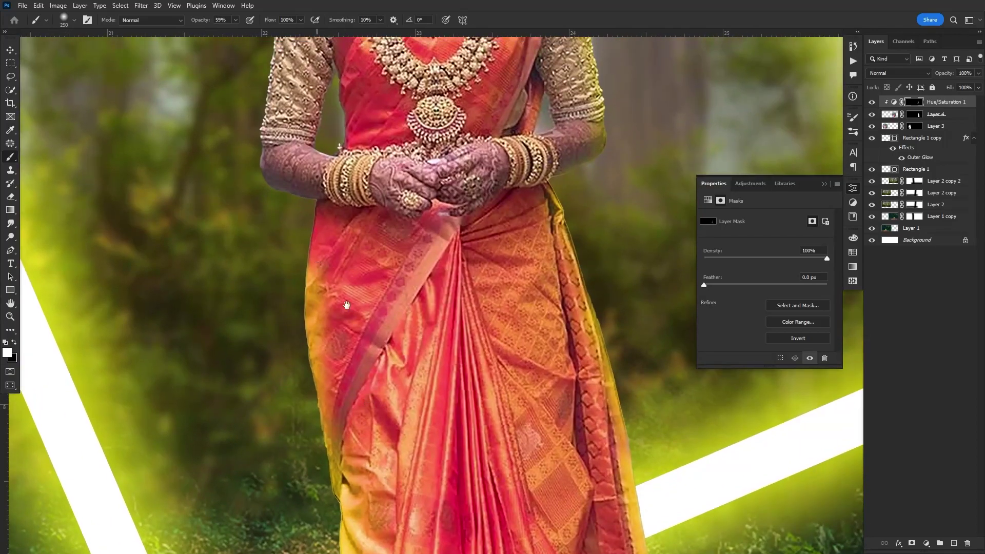
{"action": "left_click_drag", "start_coordinate": [317, 262], "coordinate": [358, 319]}
{"action": "left_click_drag", "start_coordinate": [361, 460], "coordinate": [371, 265]}
{"action": "key", "text": "ctrl+z"}
Step: Set the brush size to 125 and paint yellow rim light down the bride's left-hand sleeve and forearm
{"action": "left_click_drag", "start_coordinate": [380, 183], "coordinate": [425, 464]}
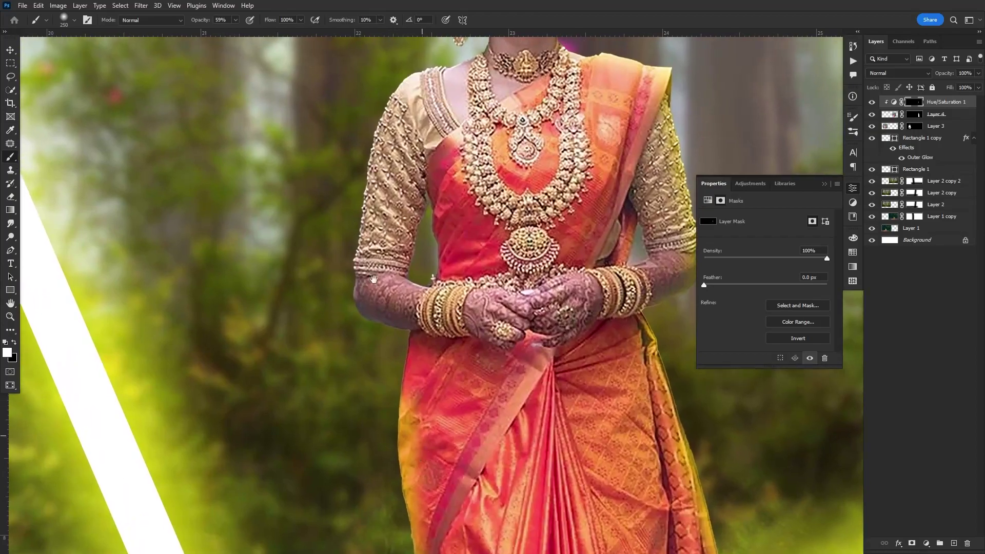
{"action": "left_click_drag", "start_coordinate": [356, 231], "coordinate": [366, 356]}
{"action": "key", "text": "bracketleft"}
{"action": "key", "text": "bracketleft"}
{"action": "key", "text": "bracketleft"}
{"action": "key", "text": "bracketleft"}
{"action": "key", "text": "bracketleft"}
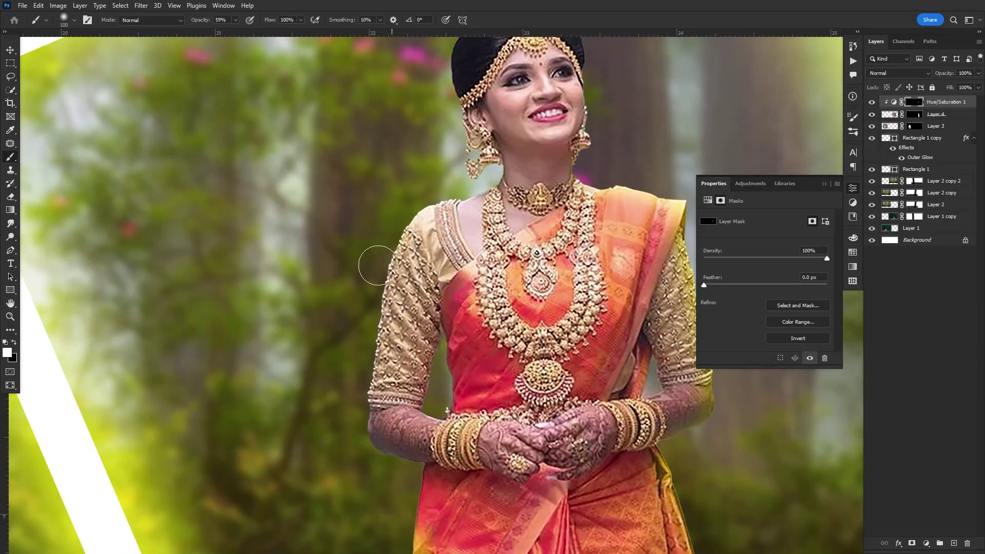
{"action": "key", "text": "bracketright"}
{"action": "mouse_move", "coordinate": [429, 197]}
{"action": "left_mouse_down"}
{"action": "mouse_move", "coordinate": [369, 248]}
{"action": "mouse_move", "coordinate": [352, 435]}
{"action": "left_mouse_up"}
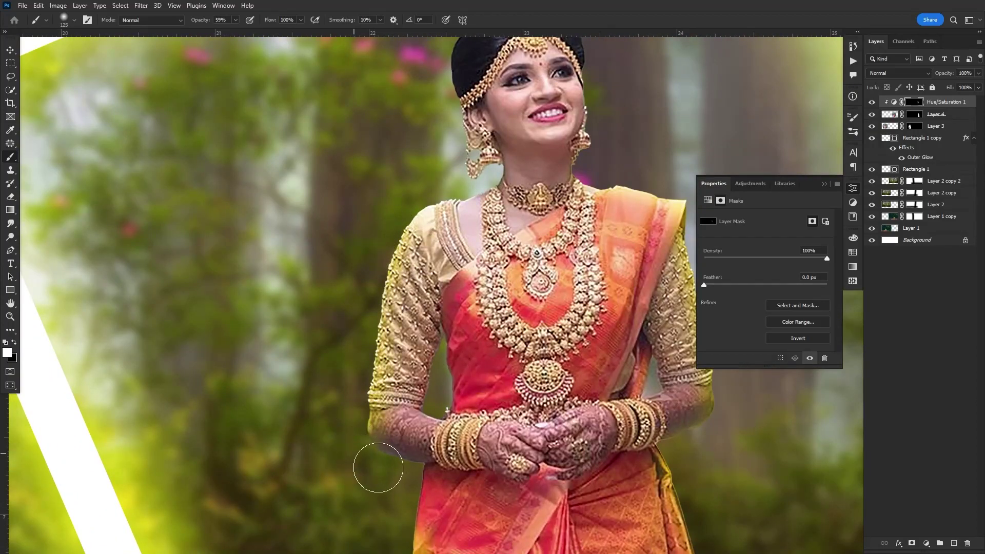
{"action": "left_click_drag", "start_coordinate": [430, 184], "coordinate": [384, 398]}
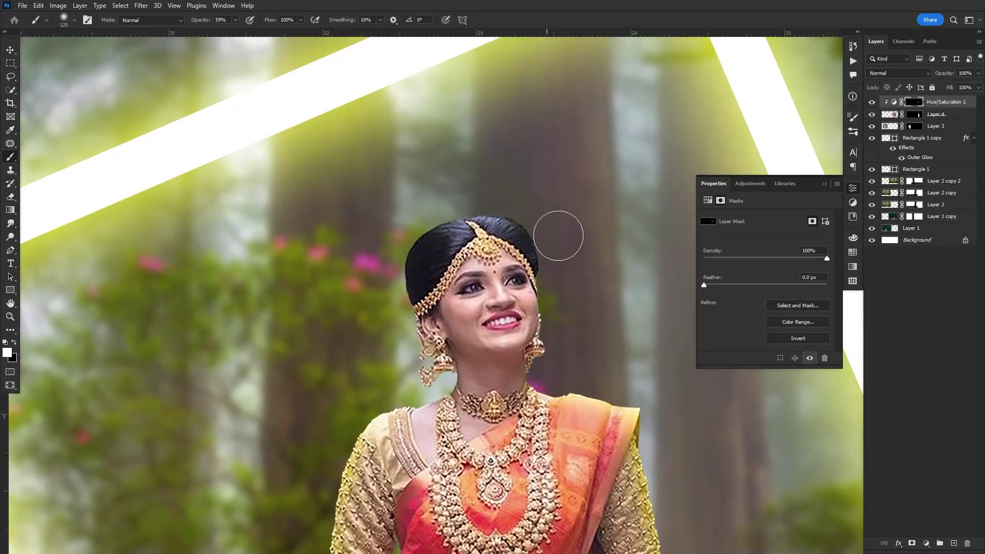
Step: Paint the yellow rim light over the top and sides of the bride's hair and beside her face
{"action": "mouse_move", "coordinate": [564, 252]}
{"action": "left_mouse_down"}
{"action": "mouse_move", "coordinate": [528, 217]}
{"action": "mouse_move", "coordinate": [476, 203]}
{"action": "mouse_move", "coordinate": [428, 217]}
{"action": "left_mouse_up"}
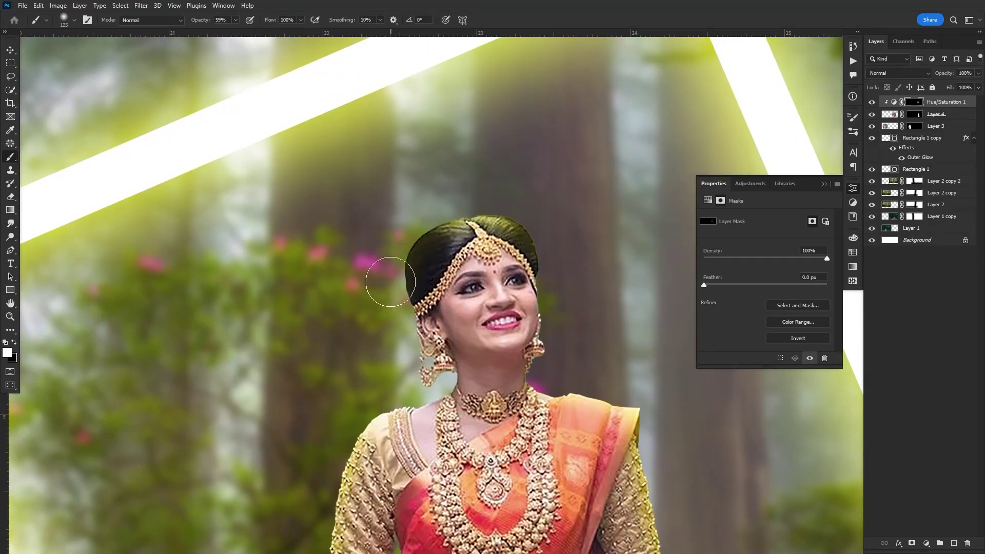
{"action": "mouse_move", "coordinate": [387, 281]}
{"action": "left_mouse_down"}
{"action": "mouse_move", "coordinate": [406, 362]}
{"action": "mouse_move", "coordinate": [425, 379]}
{"action": "mouse_move", "coordinate": [365, 412]}
{"action": "left_mouse_up"}
{"action": "mouse_move", "coordinate": [574, 327]}
{"action": "left_mouse_down"}
{"action": "mouse_move", "coordinate": [388, 287]}
{"action": "mouse_move", "coordinate": [370, 334]}
{"action": "left_mouse_up"}
{"action": "scroll", "coordinate": [493, 345], "scroll_direction": "down", "scroll_amount": 3}
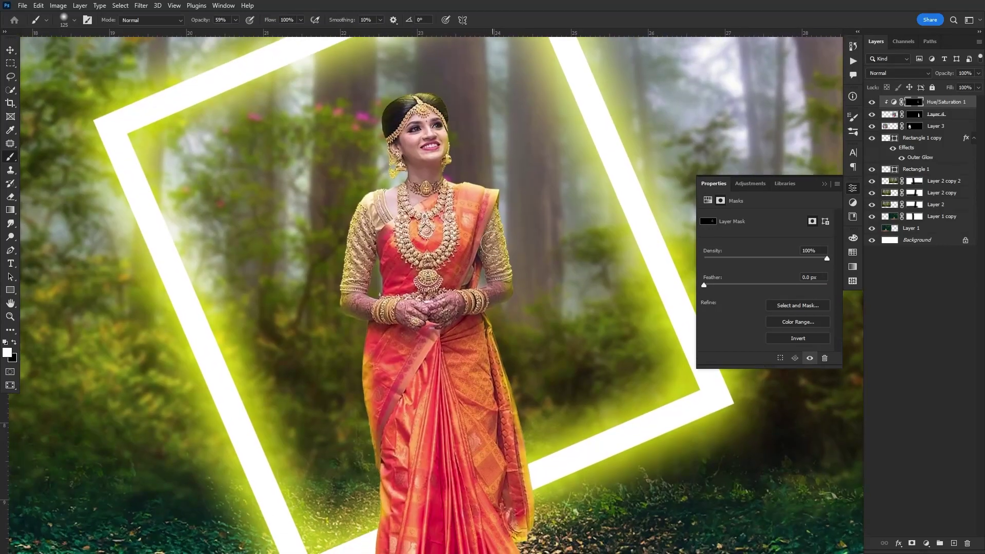
Step: Examine the bride's rim light and the whole spread in full-screen view, with the guides shown
{"action": "left_click_drag", "start_coordinate": [484, 391], "coordinate": [490, 364]}
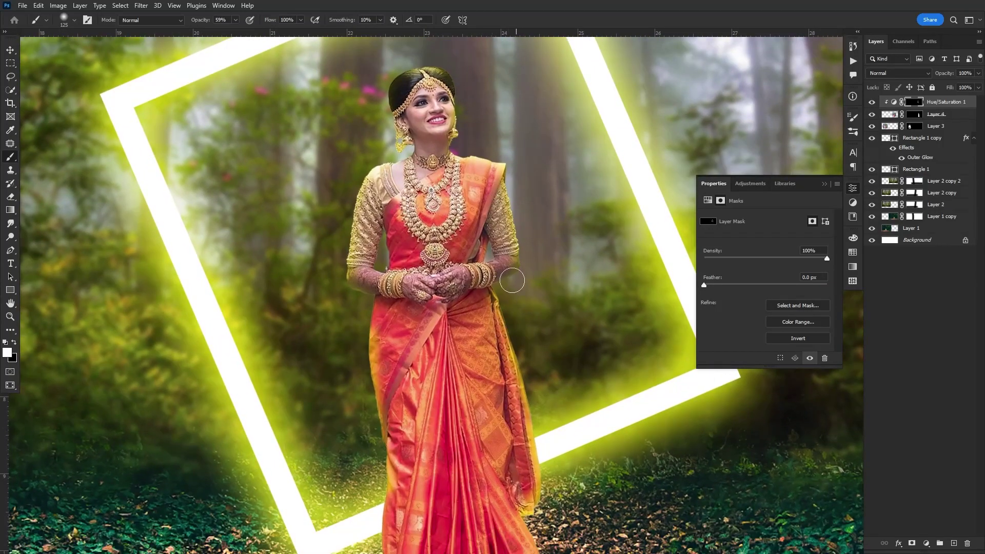
{"action": "mouse_move", "coordinate": [386, 243]}
{"action": "left_mouse_down"}
{"action": "mouse_move", "coordinate": [385, 265]}
{"action": "mouse_move", "coordinate": [357, 272]}
{"action": "mouse_move", "coordinate": [367, 270]}
{"action": "left_mouse_up"}
{"action": "key", "text": "f"}
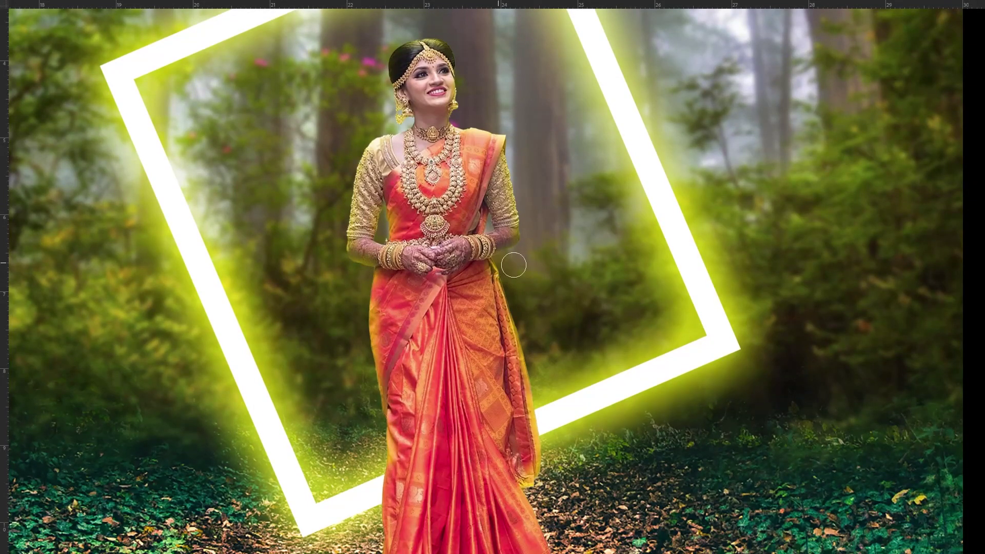
{"action": "right_click", "coordinate": [522, 281]}
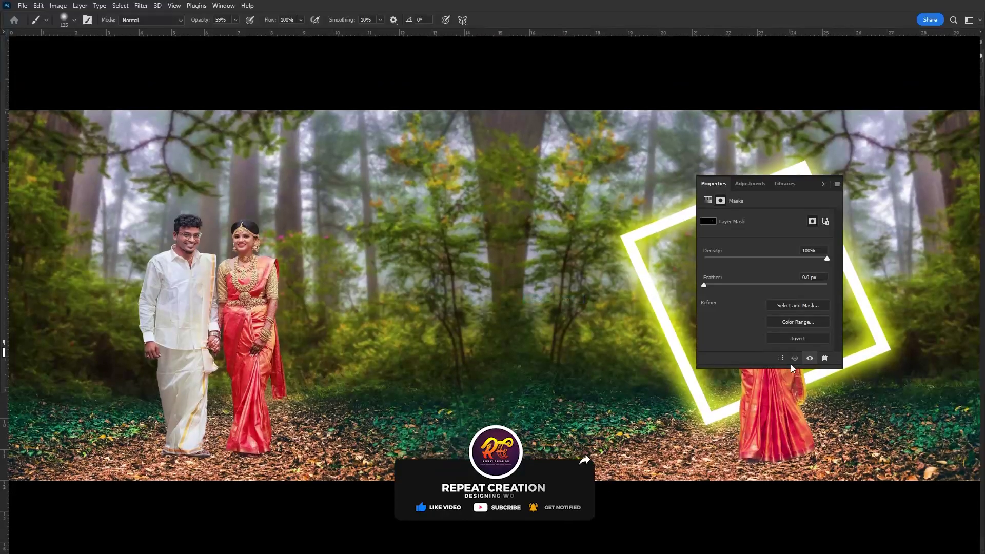
{"action": "key", "text": "f"}
{"action": "scroll", "coordinate": [821, 360], "scroll_direction": "up", "scroll_amount": 3}
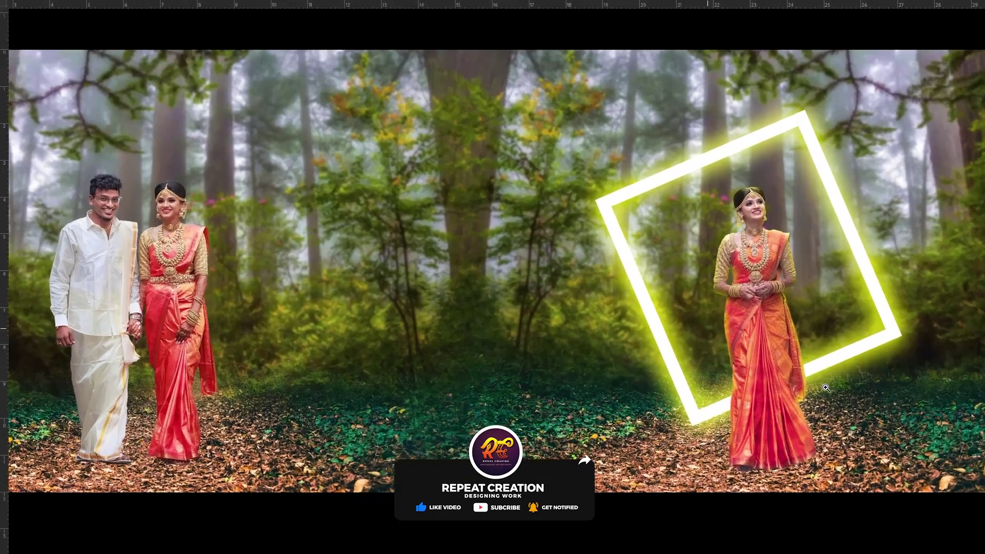
{"action": "left_click_drag", "start_coordinate": [824, 349], "coordinate": [690, 354]}
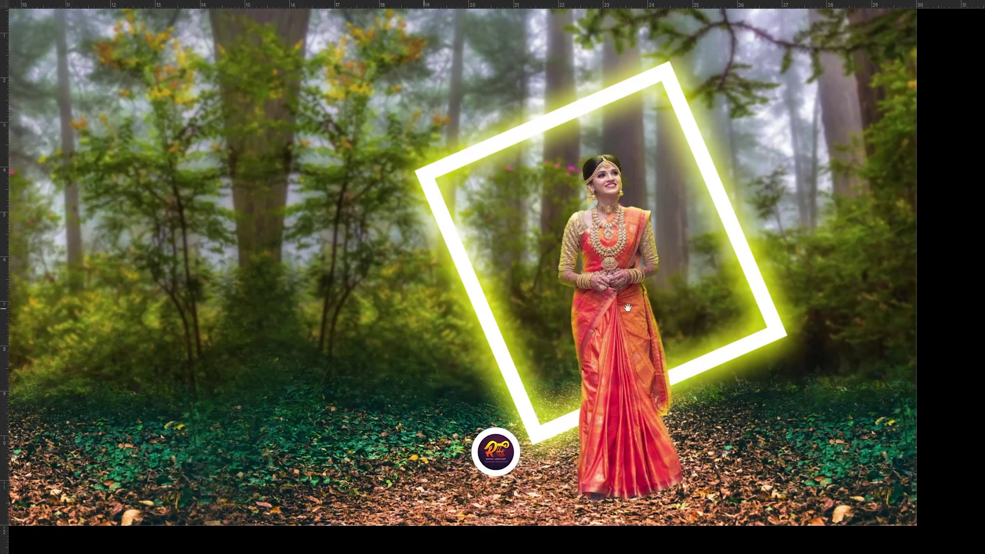
{"action": "left_click_drag", "start_coordinate": [345, 304], "coordinate": [596, 296]}
{"action": "key", "text": "ctrl+0"}
{"action": "key", "text": "ctrl+semicolon"}
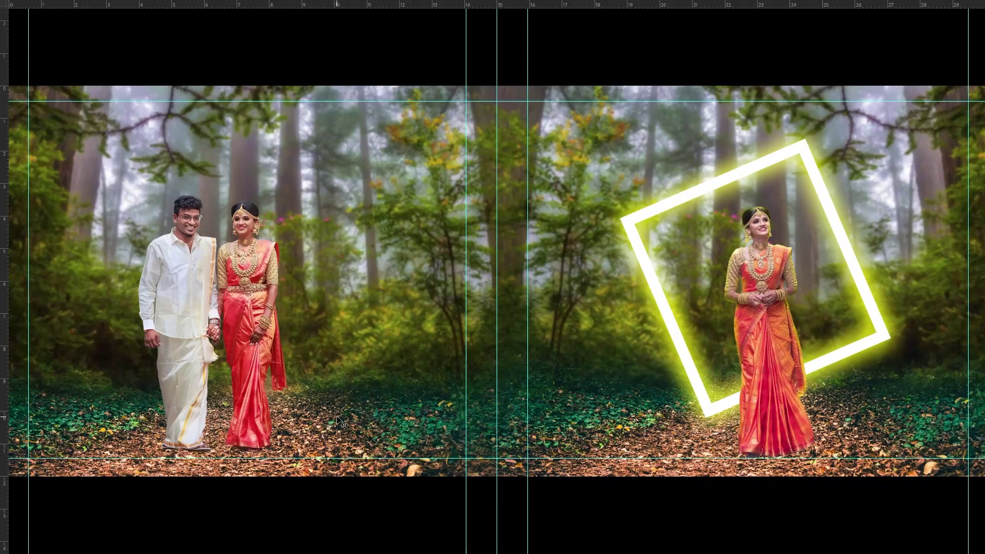
{"action": "key", "text": "f"}
Step: Switch to File Explorer and open 01 copy.psd from the nn folder in Adobe Photoshop 2022
{"action": "left_click", "coordinate": [103, 546]}
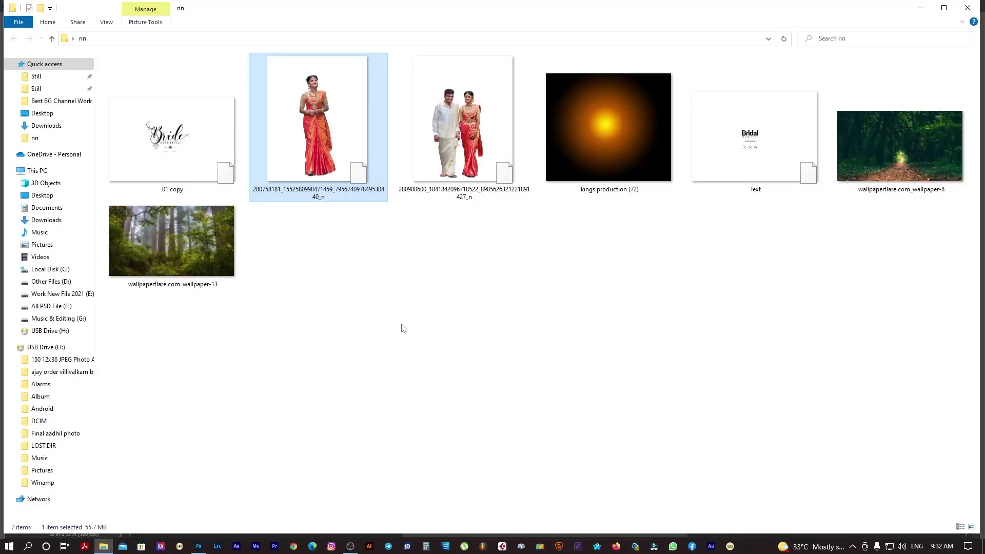
{"action": "right_click", "coordinate": [448, 298]}
{"action": "right_click", "coordinate": [190, 134]}
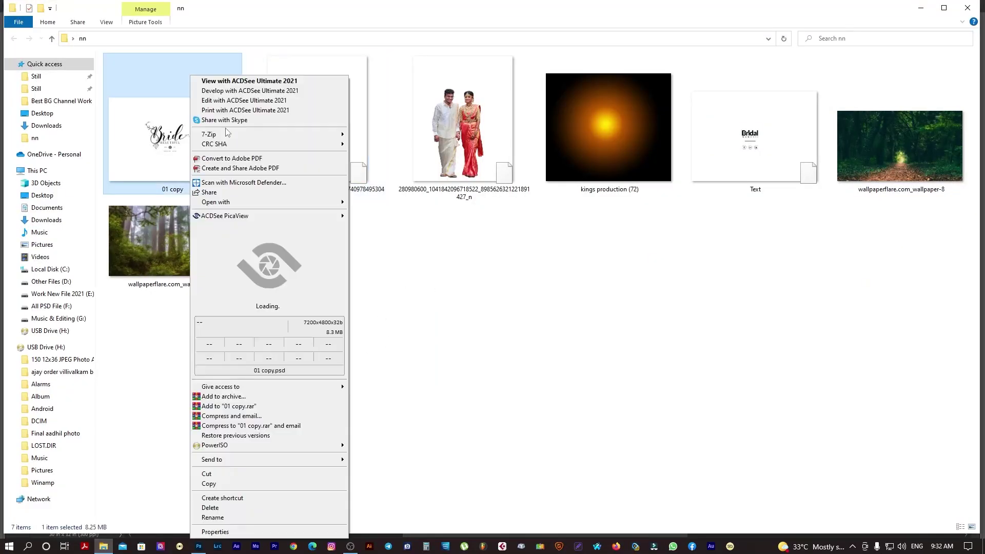
{"action": "mouse_move", "coordinate": [226, 202]}
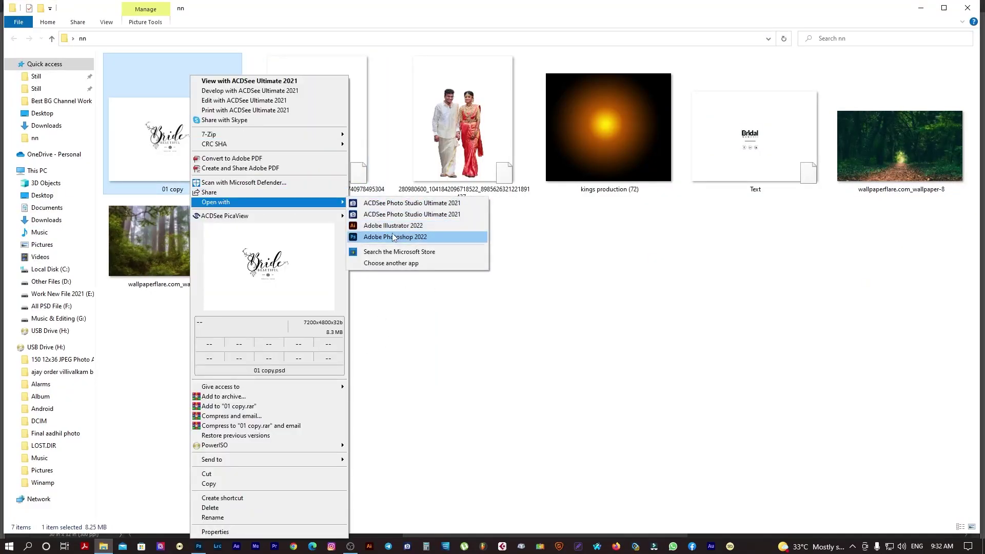
{"action": "left_click", "coordinate": [394, 238]}
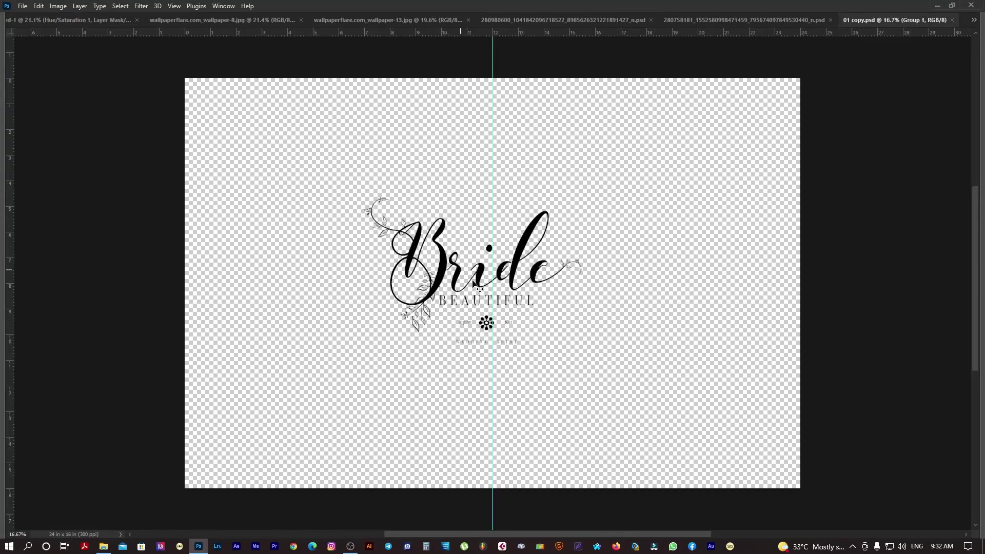
Step: Copy the Bride title artwork from 01 copy.psd into the Untitled-1 album spread beside the couple
{"action": "left_click_drag", "start_coordinate": [473, 283], "coordinate": [118, 34]}
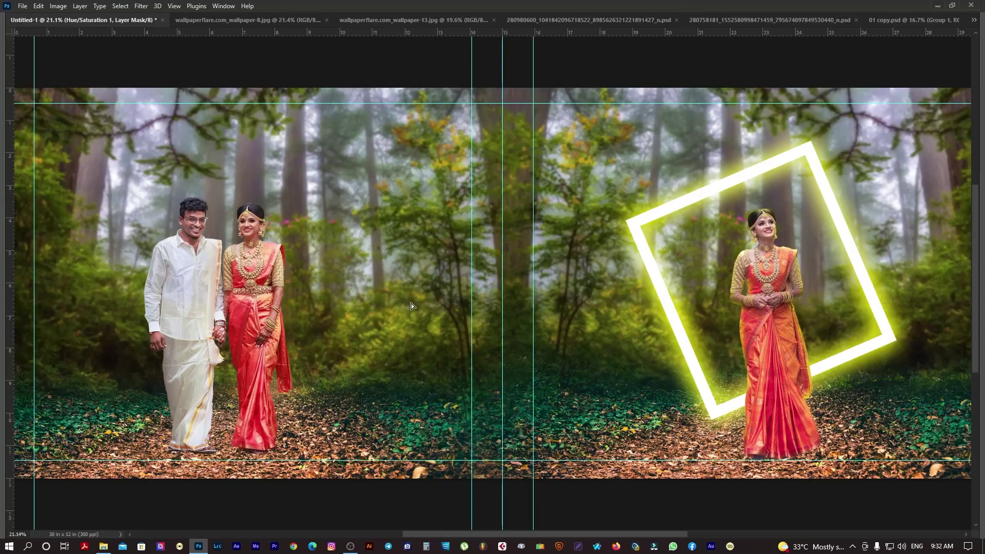
{"action": "left_click_drag", "start_coordinate": [411, 303], "coordinate": [414, 303]}
{"action": "key", "text": "Tab"}
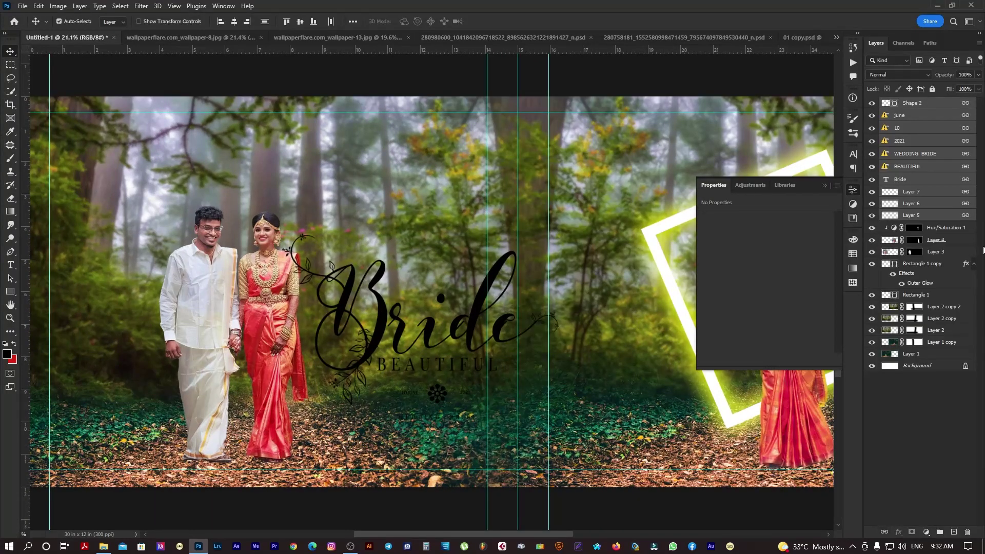
Step: Group the title layers and give the group a white Color Overlay at 100% opacity
{"action": "left_click", "coordinate": [941, 533]}
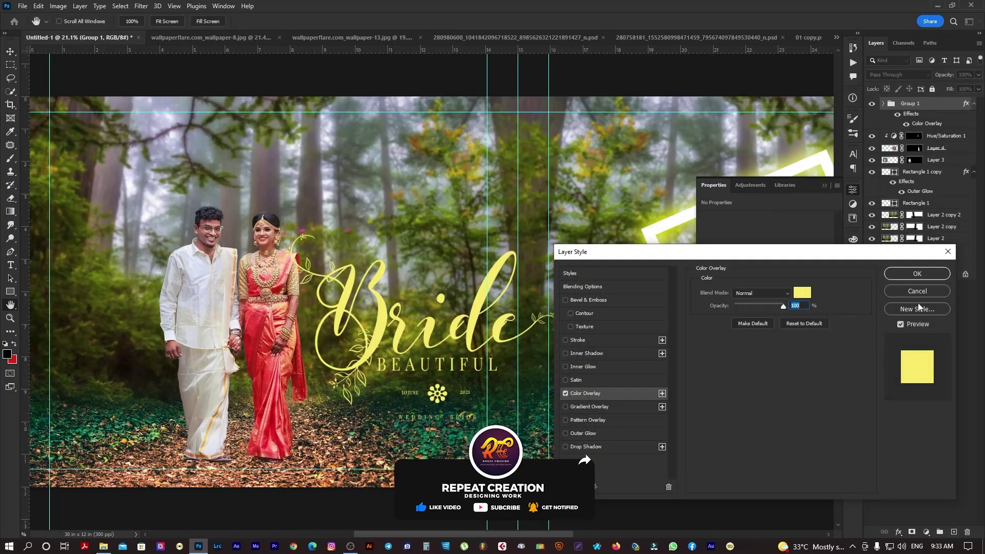
{"action": "left_click_drag", "start_coordinate": [724, 255], "coordinate": [719, 233]}
{"action": "left_click", "coordinate": [836, 268]}
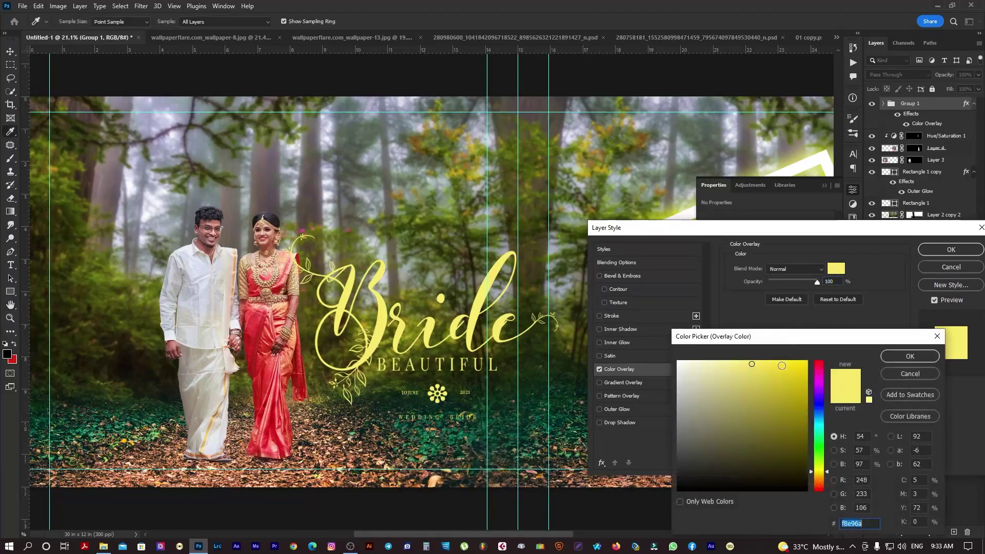
{"action": "left_click_drag", "start_coordinate": [781, 365], "coordinate": [596, 285]}
{"action": "key", "text": "Return"}
{"action": "key", "text": "Return"}
Step: Scale the Bride title group to 46.85% and place it between the couple and the centre guides
{"action": "key", "text": "ctrl+semicolon"}
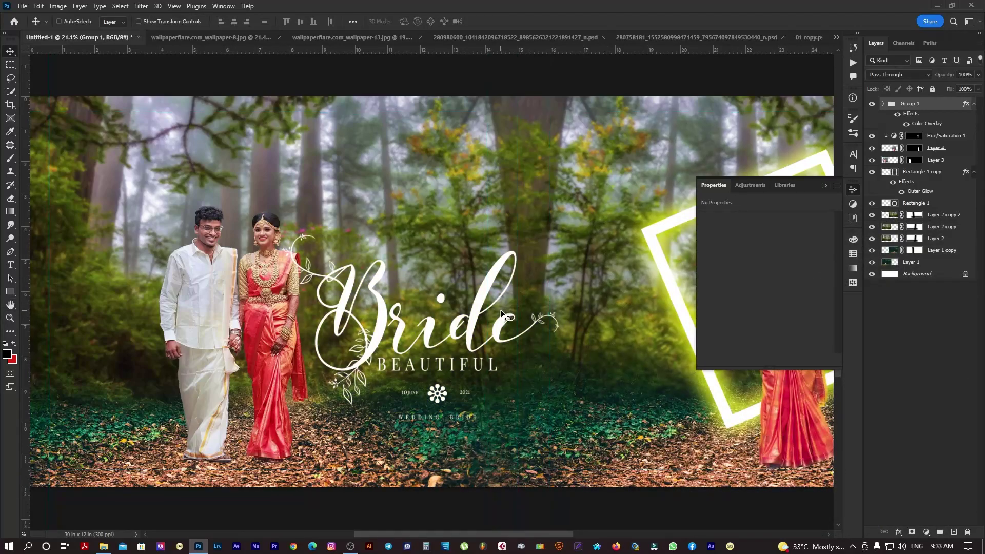
{"action": "key", "text": "ctrl+t"}
{"action": "left_click", "coordinate": [587, 243]}
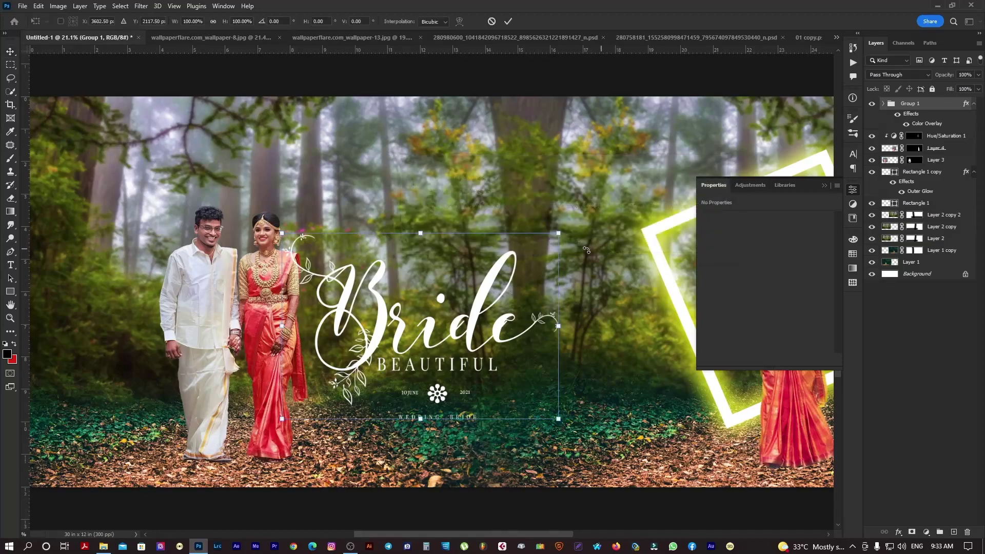
{"action": "left_click_drag", "start_coordinate": [559, 235], "coordinate": [498, 275]}
{"action": "key", "text": "ctrl+semicolon"}
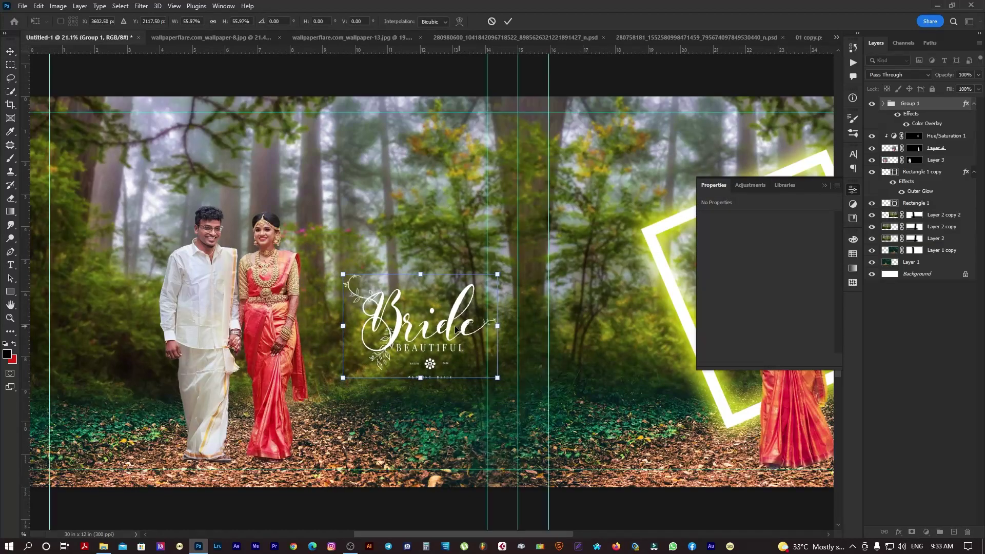
{"action": "mouse_move", "coordinate": [447, 332]}
{"action": "left_mouse_down"}
{"action": "mouse_move", "coordinate": [455, 301]}
{"action": "mouse_move", "coordinate": [445, 317]}
{"action": "left_mouse_up"}
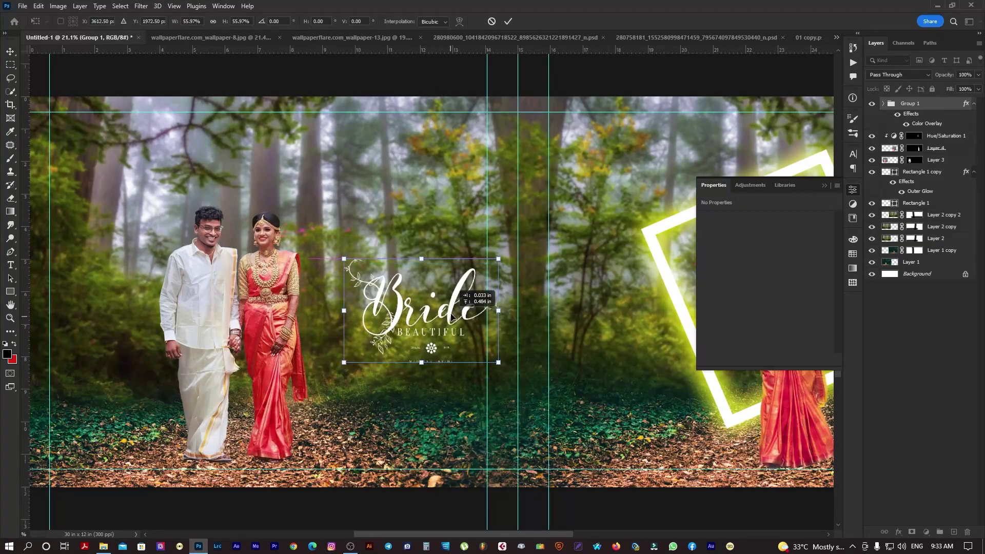
{"action": "left_click_drag", "start_coordinate": [496, 259], "coordinate": [478, 277]}
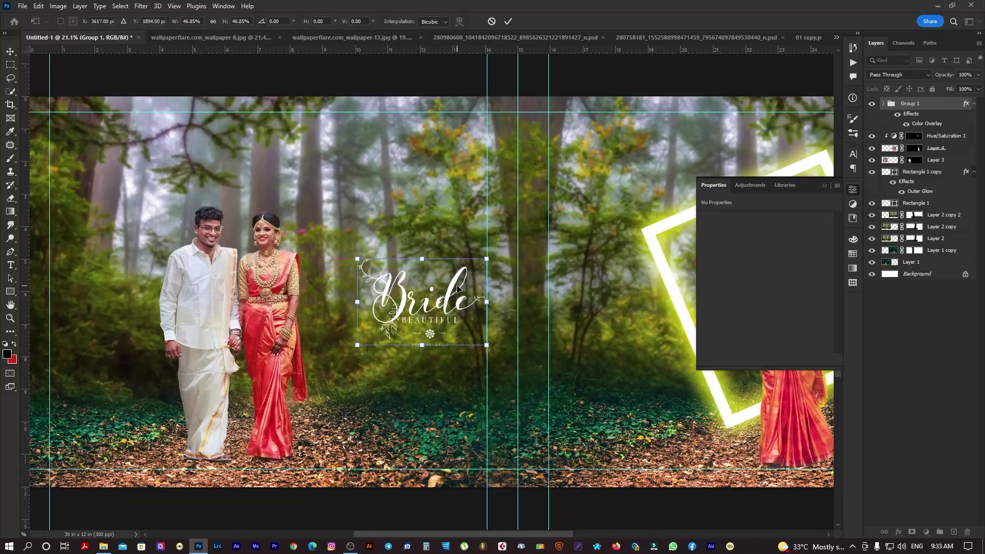
{"action": "key", "text": "Return"}
{"action": "key", "text": "ctrl+semicolon"}
{"action": "key", "text": "Tab"}
Step: Review the whole album spread with the interface panels hidden
{"action": "left_click", "coordinate": [478, 323], "text": "ctrl+alt"}
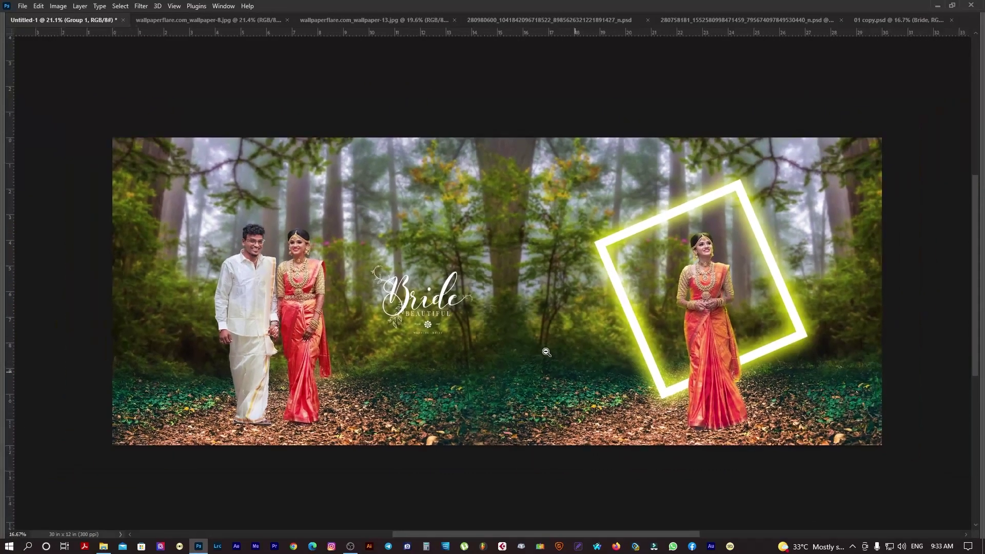
{"action": "left_click_drag", "start_coordinate": [547, 353], "coordinate": [534, 365]}
{"action": "key", "text": "Tab"}
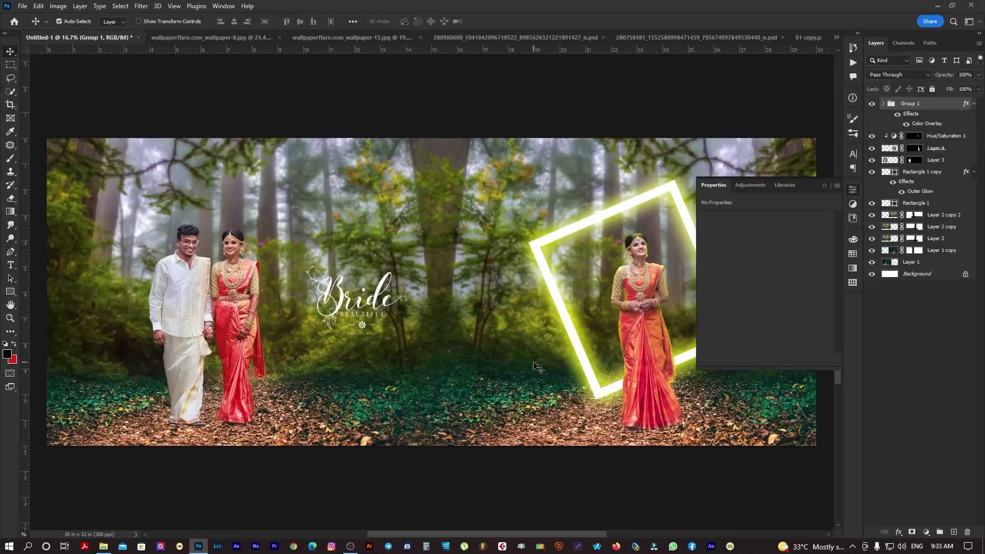
{"action": "key", "text": "Tab"}
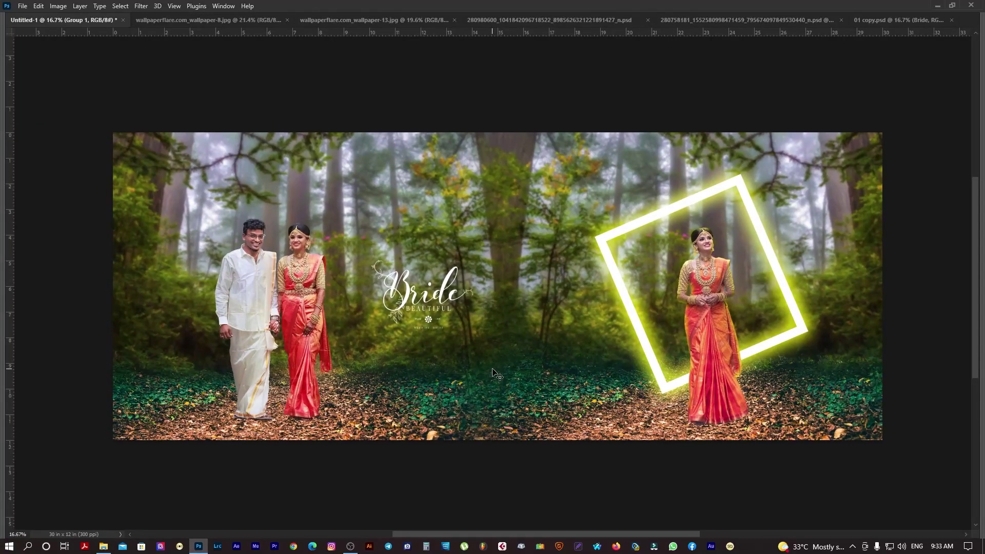
{"action": "key", "text": "Tab"}
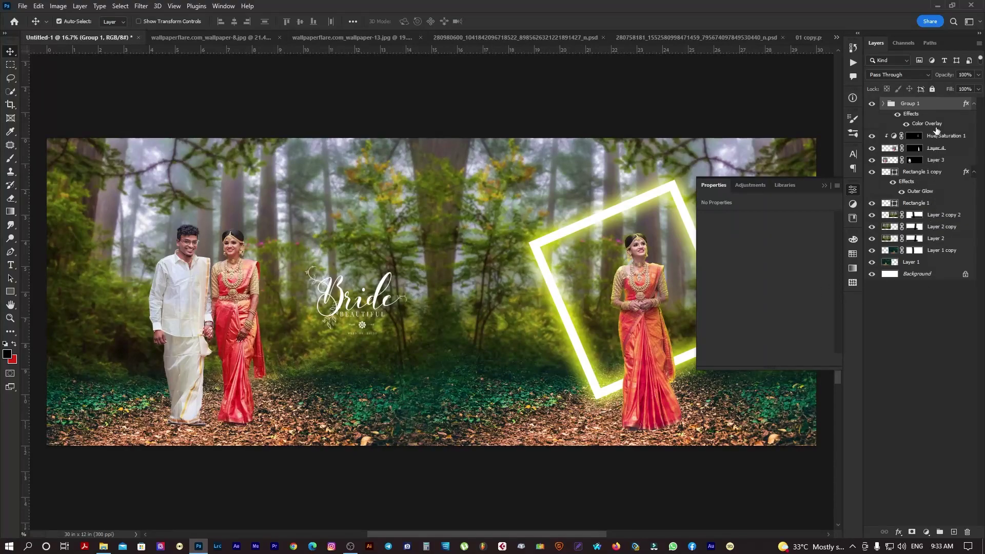
Step: Add a Color Lookup adjustment above the Bride title group using the 3D LUT _Orange and Teal by editor belal 2.cube
{"action": "left_click", "coordinate": [926, 532]}
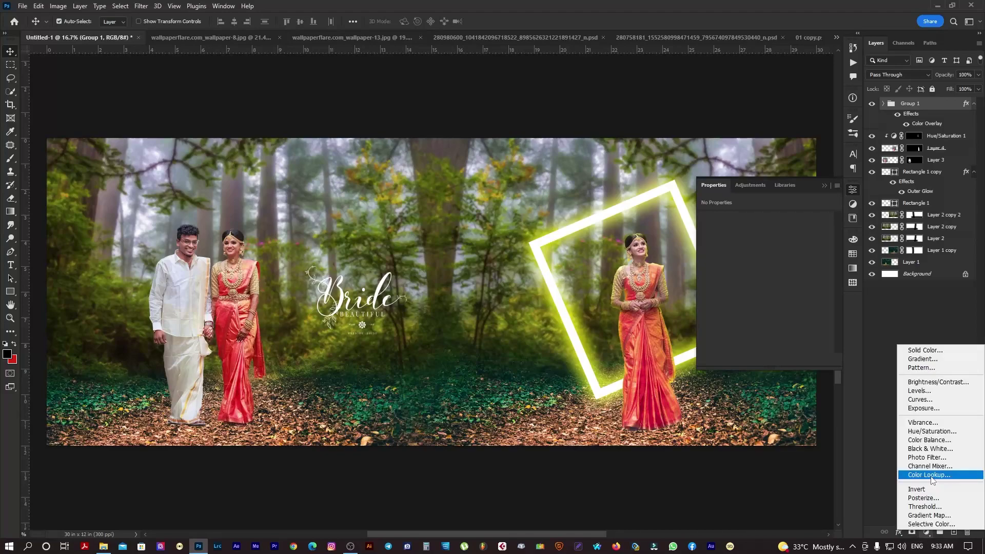
{"action": "left_click", "coordinate": [931, 477]}
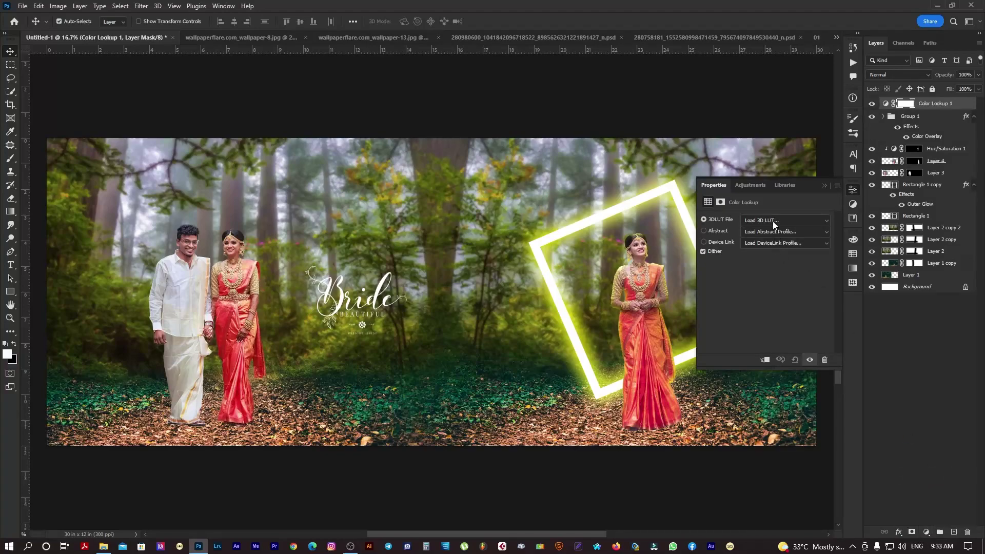
{"action": "left_click", "coordinate": [773, 224]}
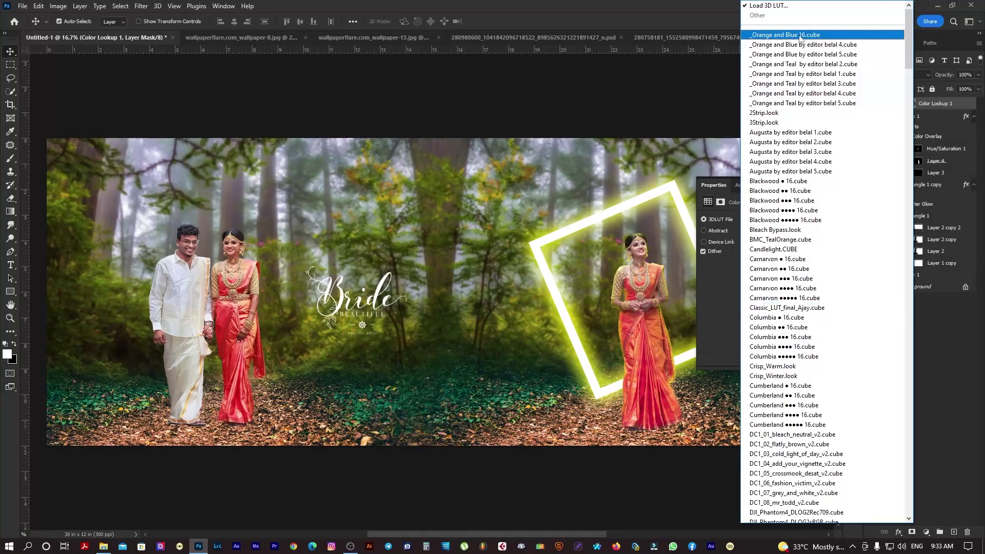
{"action": "left_click", "coordinate": [777, 65]}
Step: Try the _Orange and Blue 5 and _Orange and Teal 1 and 4 LUTs on the Color Lookup layer, and return to _Orange and Teal 2
{"action": "left_click", "coordinate": [632, 320]}
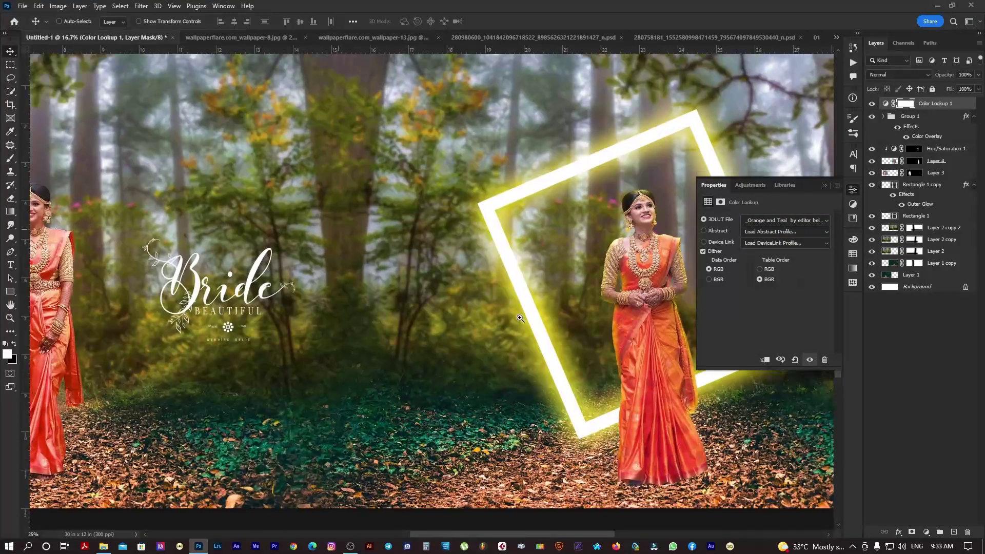
{"action": "left_click", "coordinate": [521, 319]}
{"action": "left_click", "coordinate": [575, 336]}
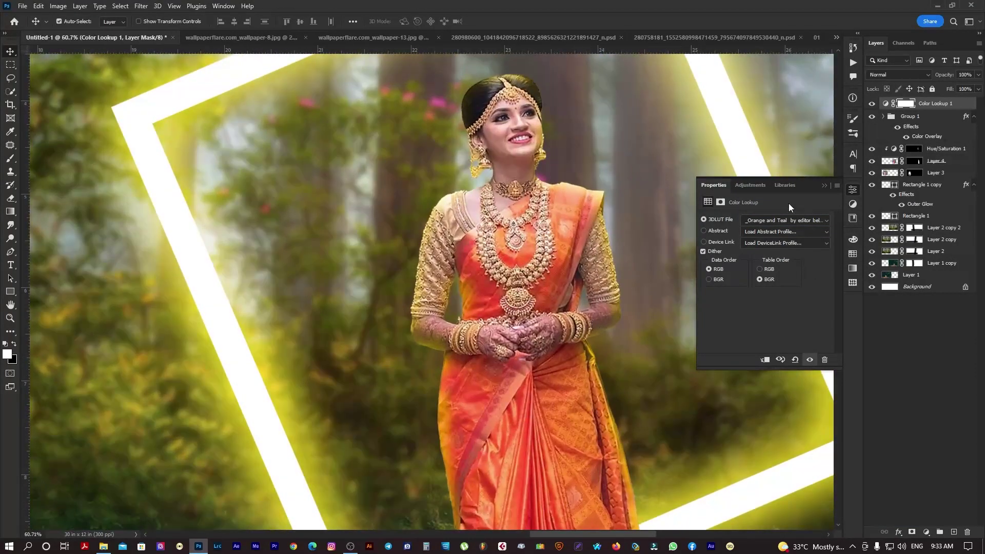
{"action": "left_click", "coordinate": [787, 220]}
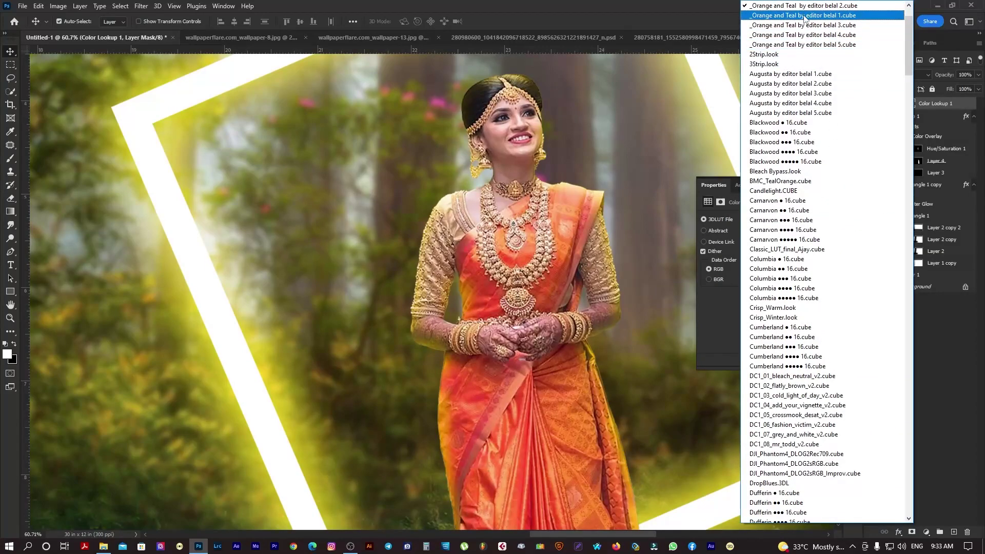
{"action": "scroll", "coordinate": [817, 213], "scroll_direction": "up", "scroll_amount": 2}
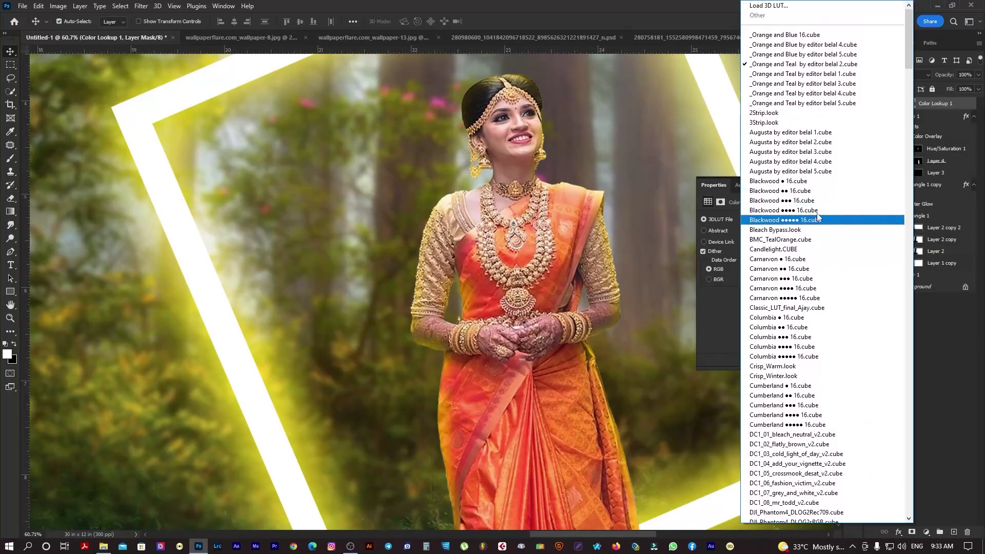
{"action": "left_click", "coordinate": [794, 56]}
{"action": "left_click", "coordinate": [781, 221]}
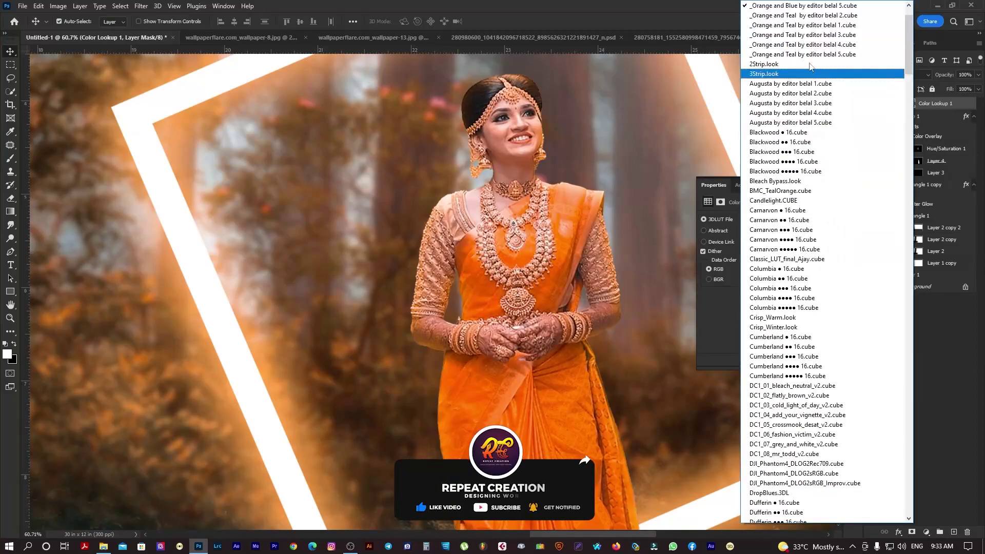
{"action": "left_click", "coordinate": [798, 29]}
{"action": "left_click", "coordinate": [775, 226]}
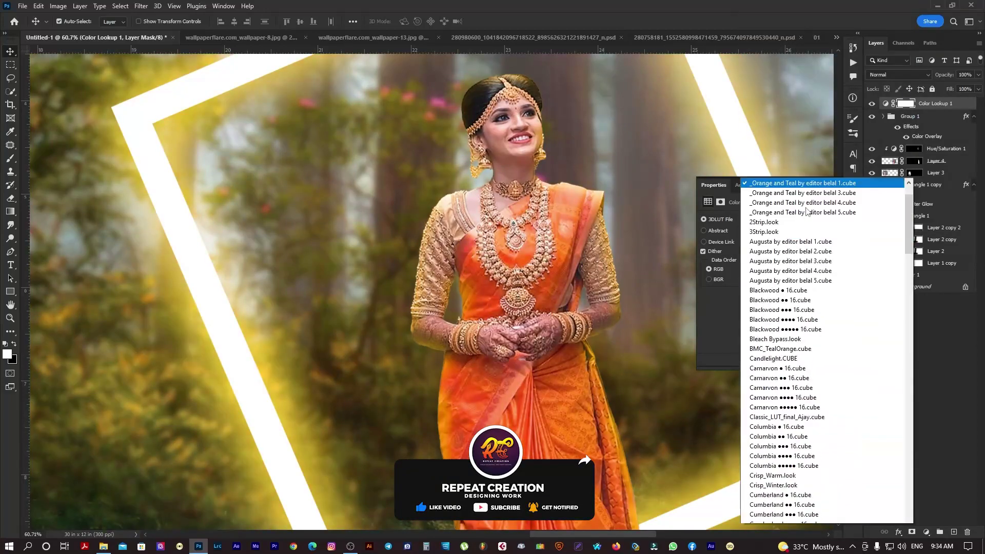
{"action": "left_click", "coordinate": [803, 26]}
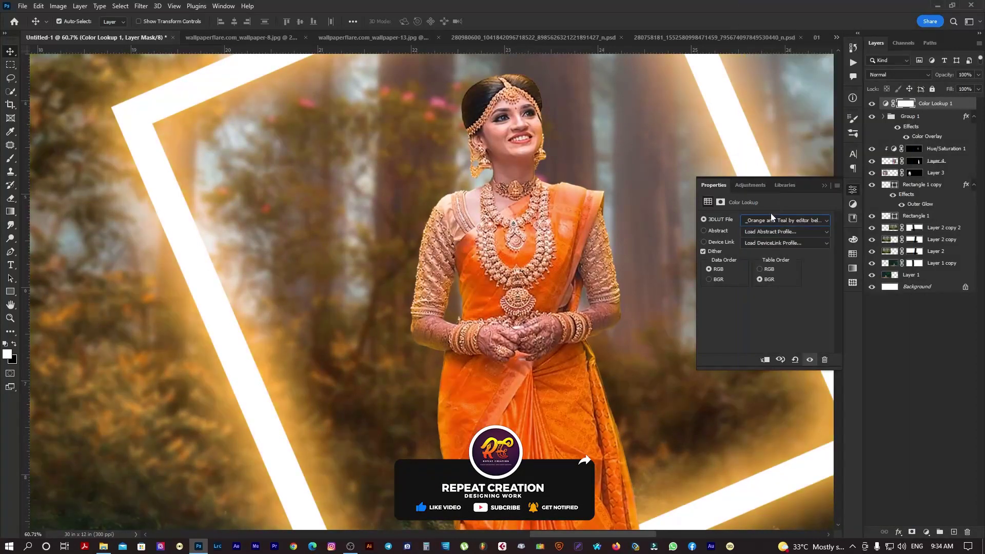
{"action": "left_click", "coordinate": [810, 205]}
{"action": "scroll", "coordinate": [809, 206], "scroll_direction": "up", "scroll_amount": 3}
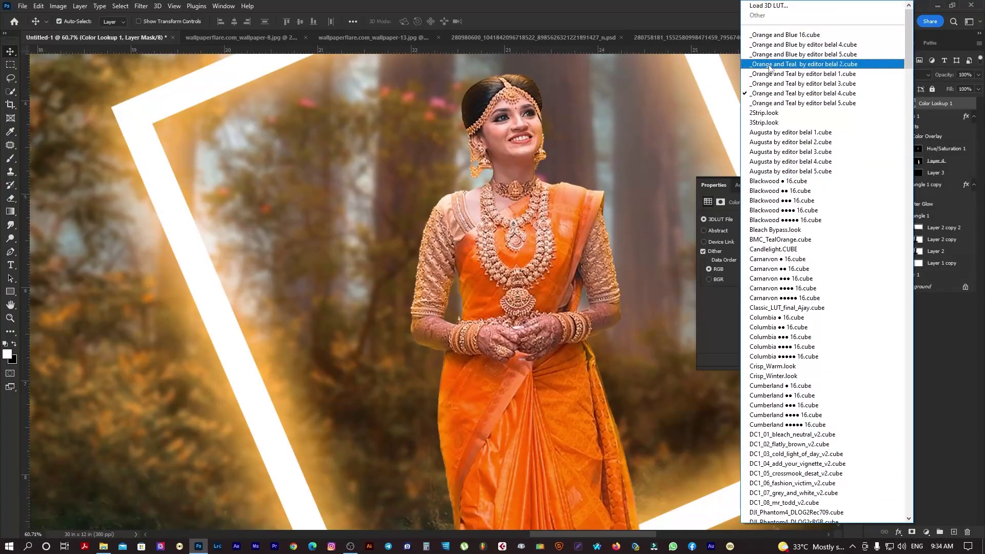
{"action": "left_click", "coordinate": [771, 64]}
Step: Examine the graded spread fitted to the screen, with and without the interface panels
{"action": "right_click", "coordinate": [572, 248], "text": "ctrl"}
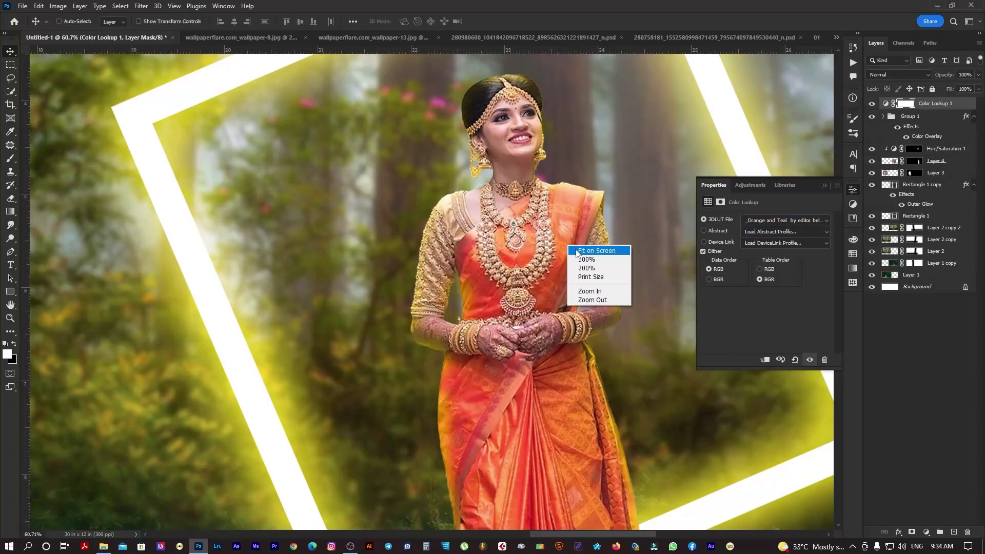
{"action": "left_click", "coordinate": [578, 251]}
{"action": "key", "text": "Tab"}
{"action": "key", "text": "Tab"}
{"action": "key", "text": "Tab"}
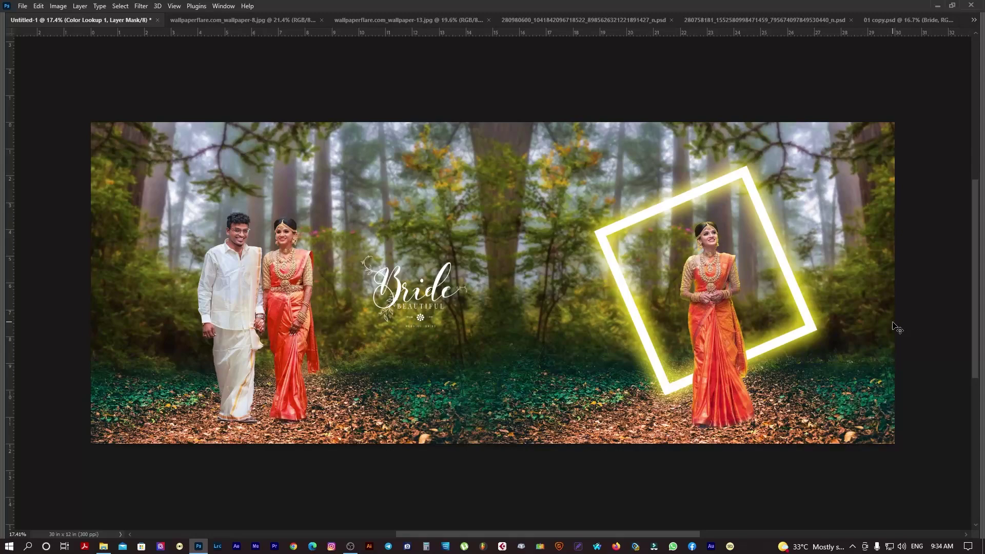
{"action": "key", "text": "Tab"}
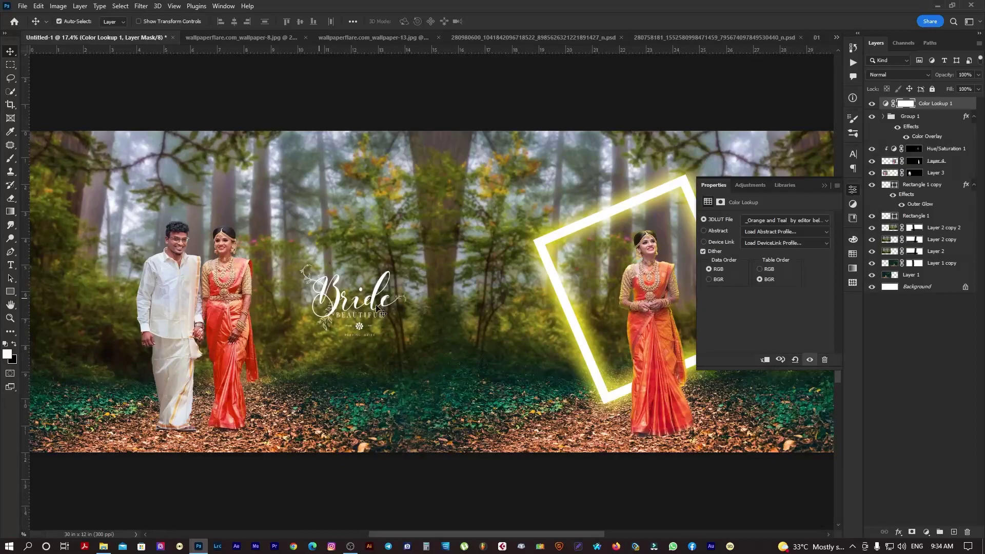
{"action": "key", "text": "Tab"}
{"action": "key", "text": "Tab"}
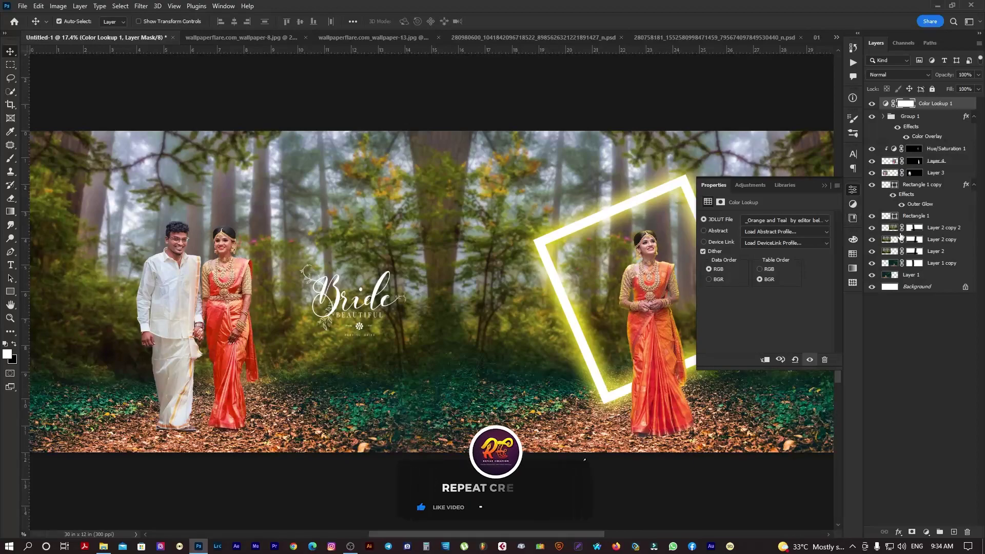
Step: Add a Color Lookup adjustment above Layer 2 copy 2 using the 3D LUT NightFromDay.CUBE
{"action": "left_click", "coordinate": [939, 229]}
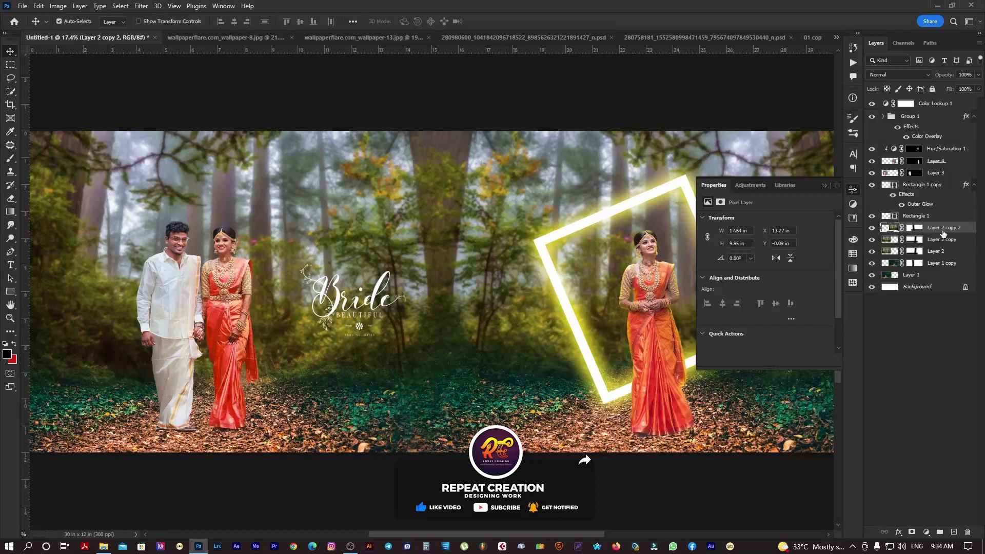
{"action": "left_click", "coordinate": [929, 532]}
{"action": "left_click", "coordinate": [944, 475]}
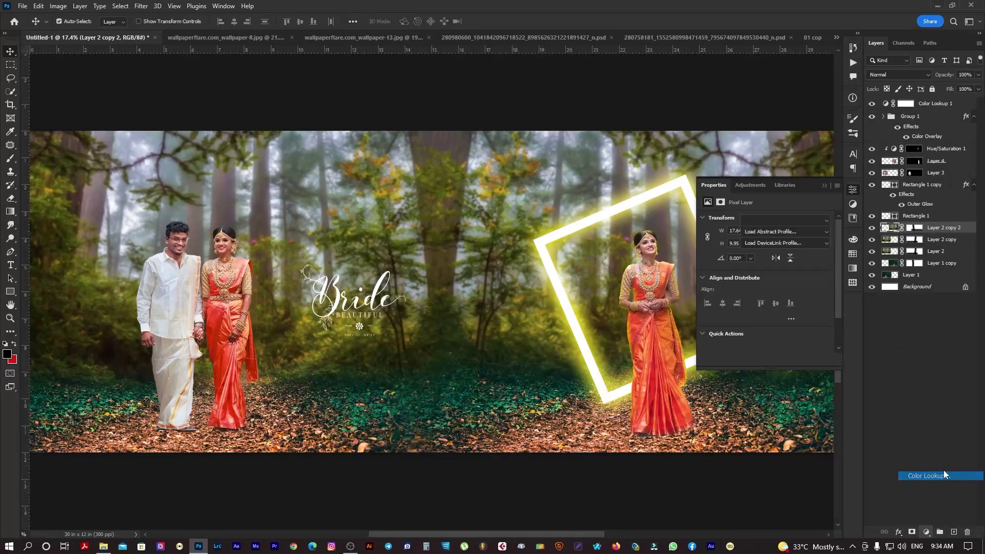
{"action": "left_click", "coordinate": [768, 220]}
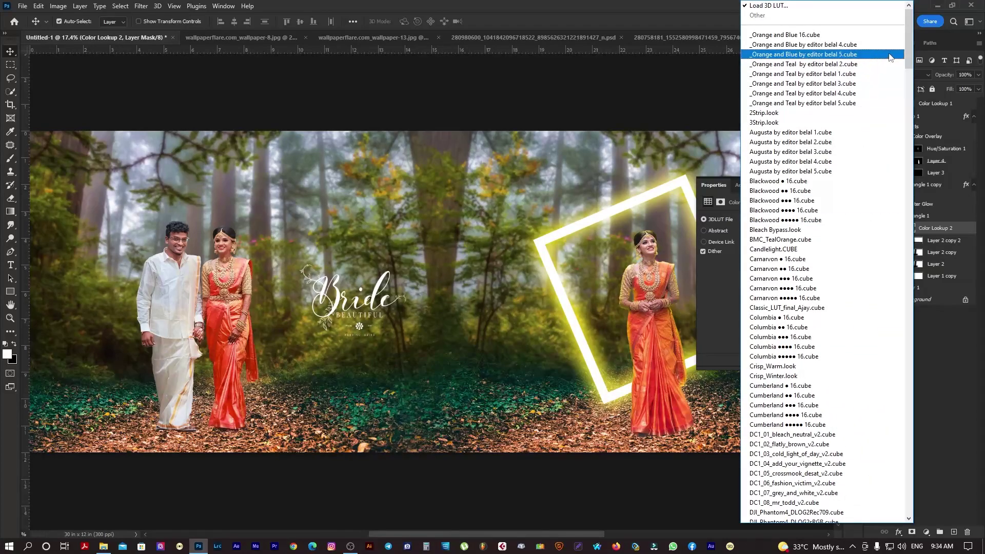
{"action": "left_click_drag", "start_coordinate": [907, 50], "coordinate": [934, 266]}
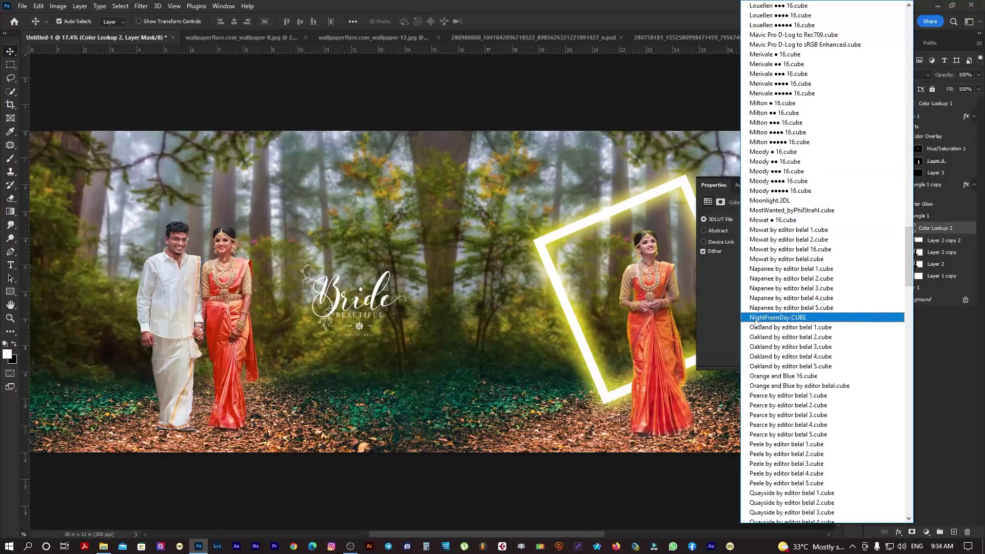
{"action": "left_click", "coordinate": [790, 318]}
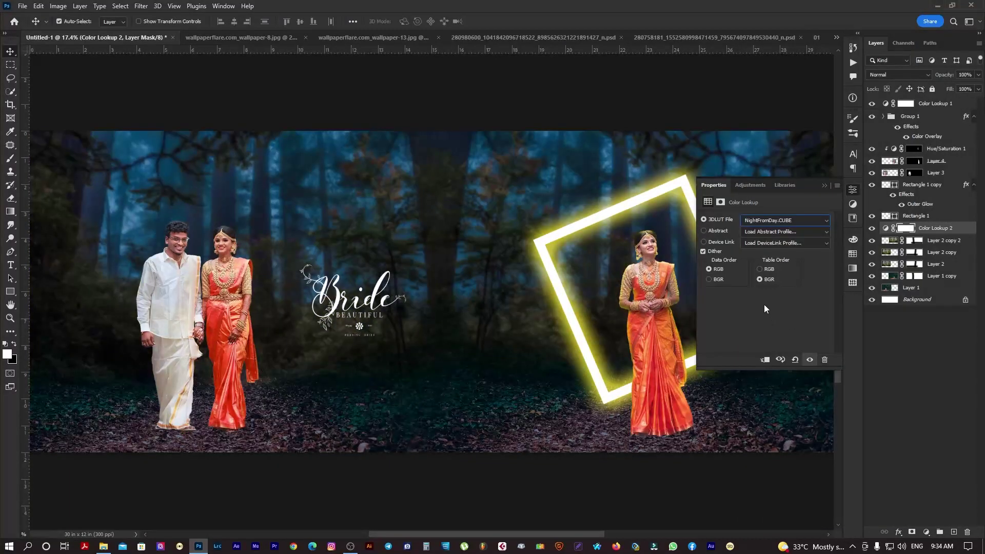
Step: Set the opacity of the NightFromDay Color Lookup layer to 24%
{"action": "left_click", "coordinate": [978, 76]}
{"action": "left_click", "coordinate": [967, 76]}
{"action": "type", "text": "24"}
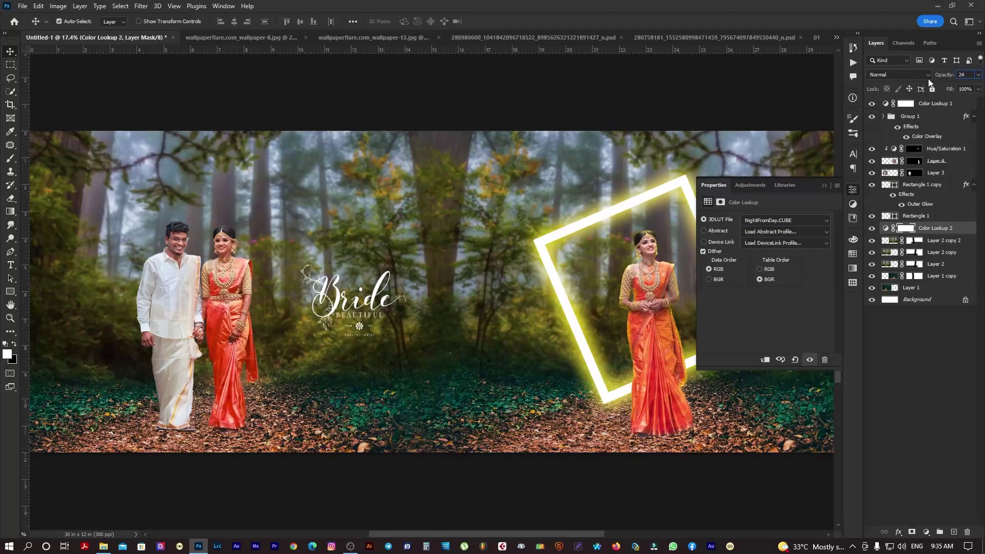
{"action": "left_click", "coordinate": [935, 338]}
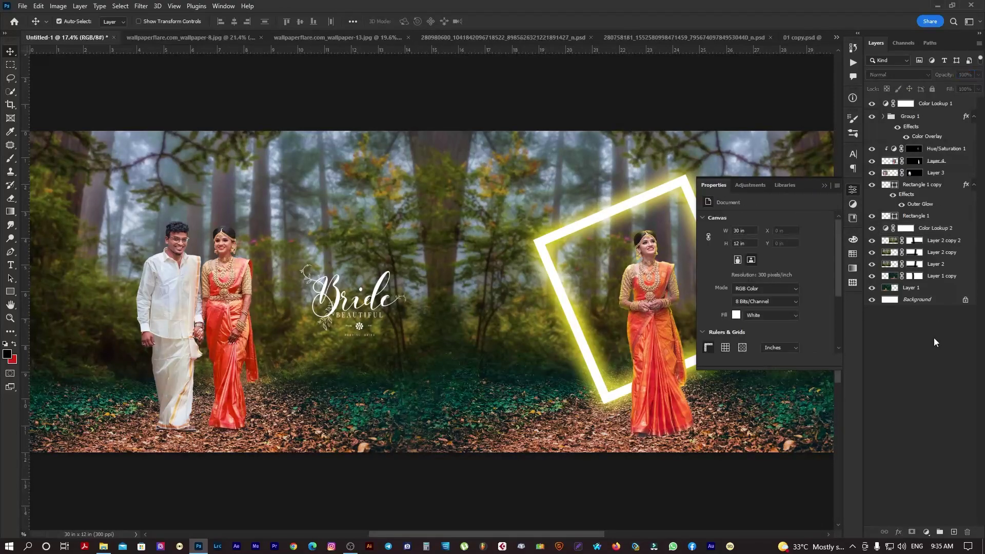
{"action": "left_click", "coordinate": [942, 232]}
{"action": "left_click", "coordinate": [978, 75]}
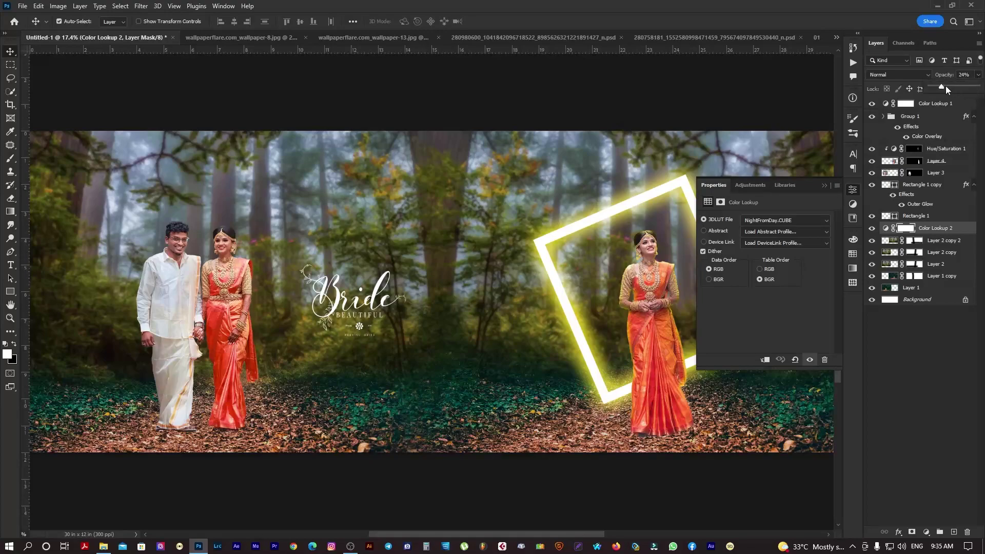
{"action": "left_click", "coordinate": [934, 359]}
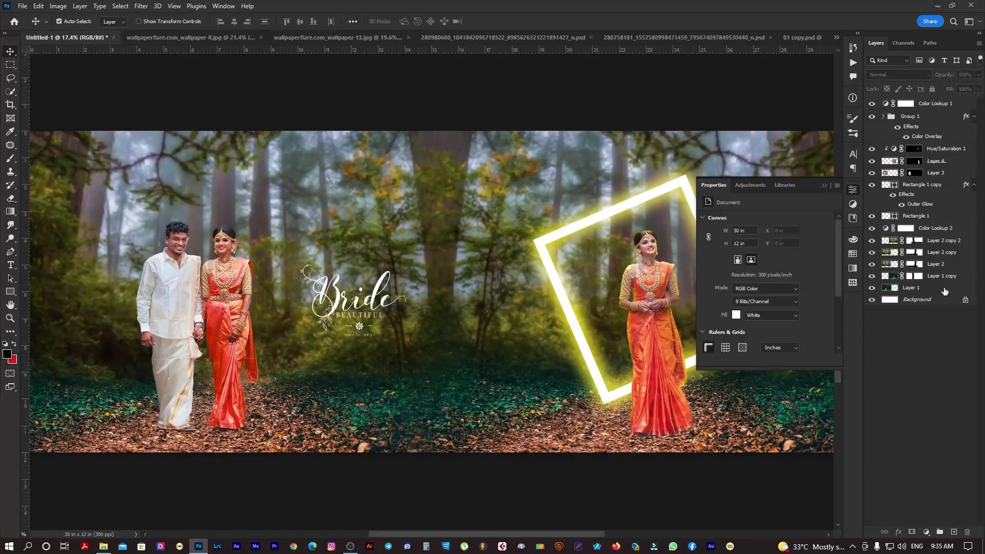
Step: Add a Color Balance adjustment above Layer 2 copy 2 with midtones at Cyan-Red -24, Magenta-Green +22 and Yellow-Blue +17
{"action": "left_click", "coordinate": [942, 241]}
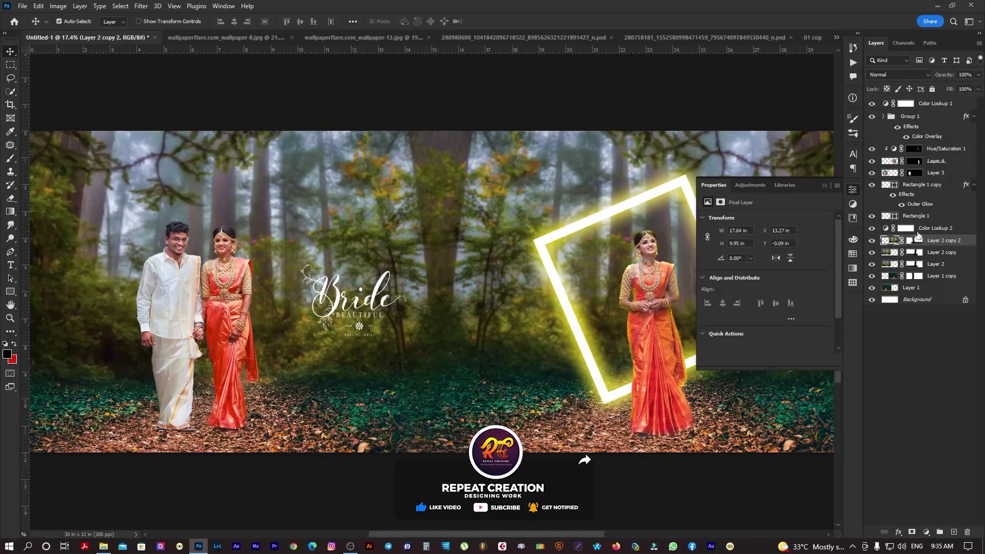
{"action": "left_click", "coordinate": [927, 532]}
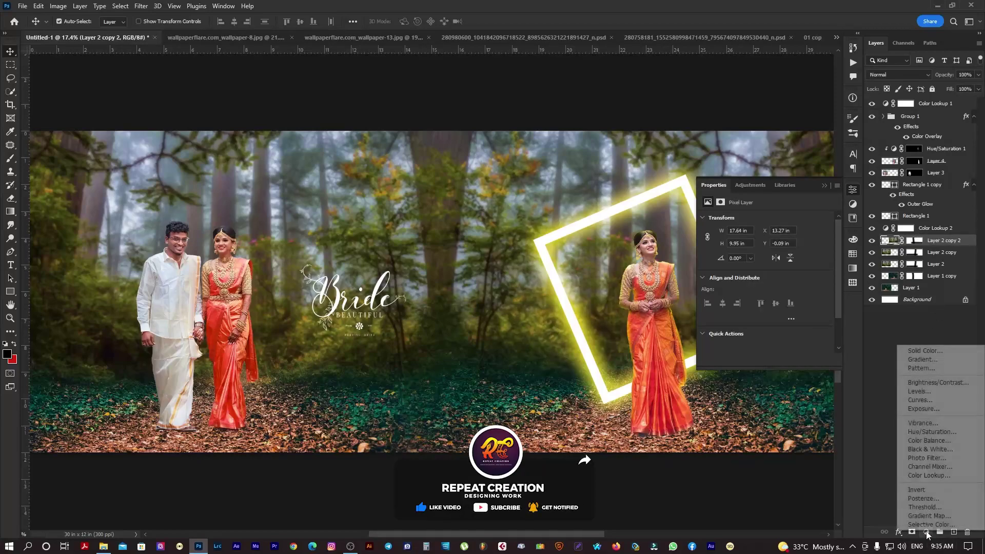
{"action": "left_click", "coordinate": [926, 441]}
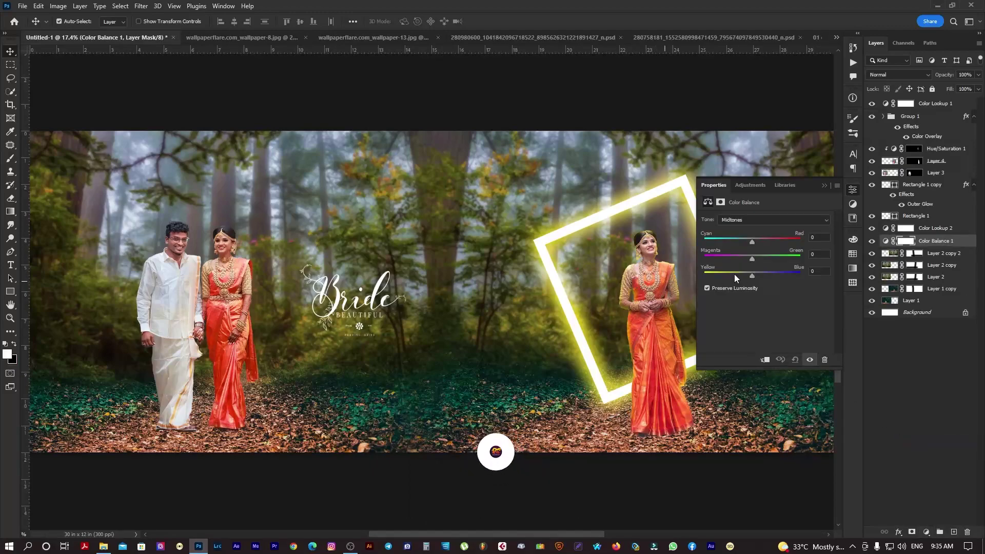
{"action": "left_click_drag", "start_coordinate": [753, 242], "coordinate": [750, 278]}
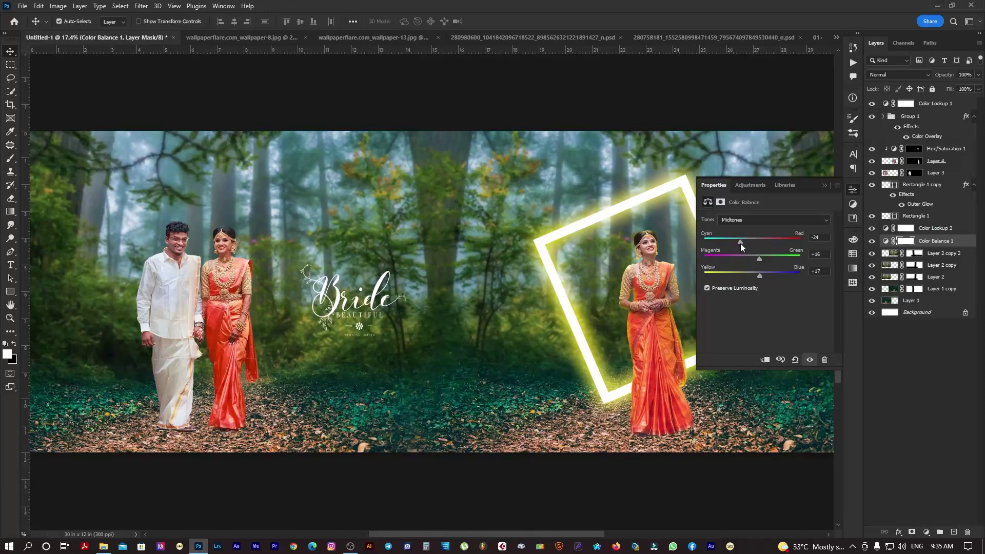
{"action": "left_click_drag", "start_coordinate": [755, 257], "coordinate": [764, 257]}
Step: Add a Hue/Saturation adjustment above Color Balance 1 with the Greens set to Hue +7 and Saturation +3
{"action": "left_click", "coordinate": [926, 532]}
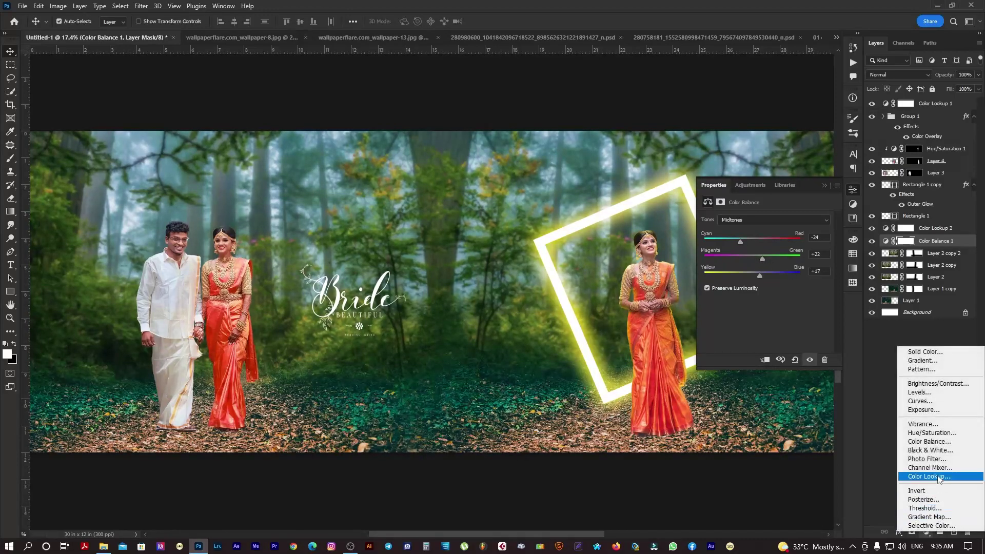
{"action": "left_click", "coordinate": [931, 433]}
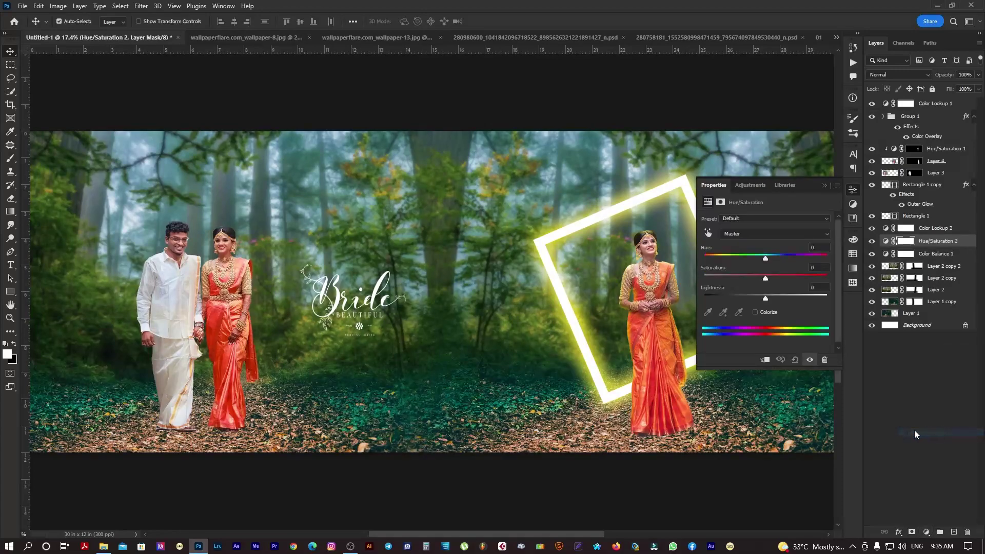
{"action": "left_click", "coordinate": [746, 232]}
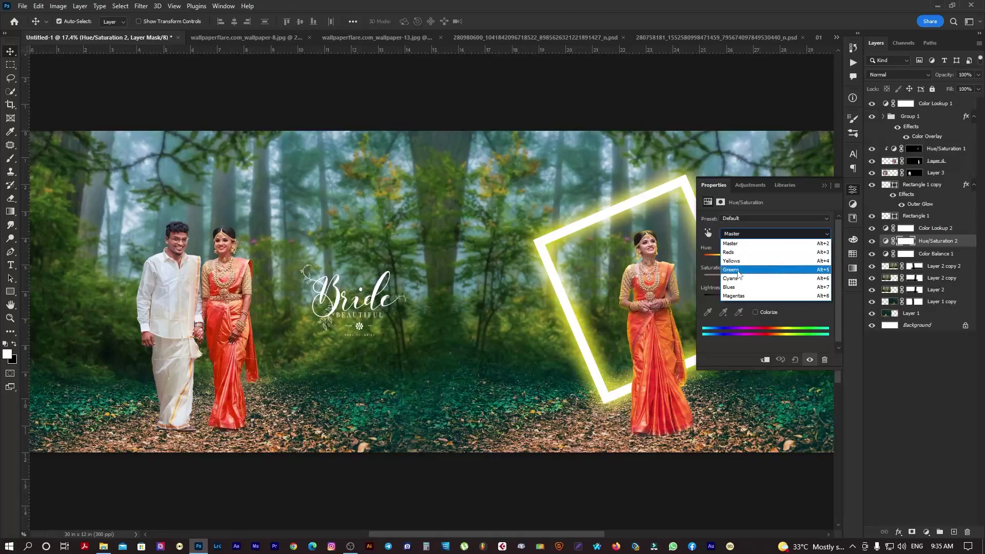
{"action": "left_click", "coordinate": [738, 270]}
{"action": "mouse_move", "coordinate": [771, 277]}
{"action": "left_mouse_down"}
{"action": "mouse_move", "coordinate": [793, 276]}
{"action": "mouse_move", "coordinate": [774, 282]}
{"action": "mouse_move", "coordinate": [770, 261]}
{"action": "mouse_move", "coordinate": [757, 263]}
{"action": "mouse_move", "coordinate": [804, 257]}
{"action": "mouse_move", "coordinate": [752, 267]}
{"action": "mouse_move", "coordinate": [789, 266]}
{"action": "mouse_move", "coordinate": [769, 275]}
{"action": "left_mouse_up"}
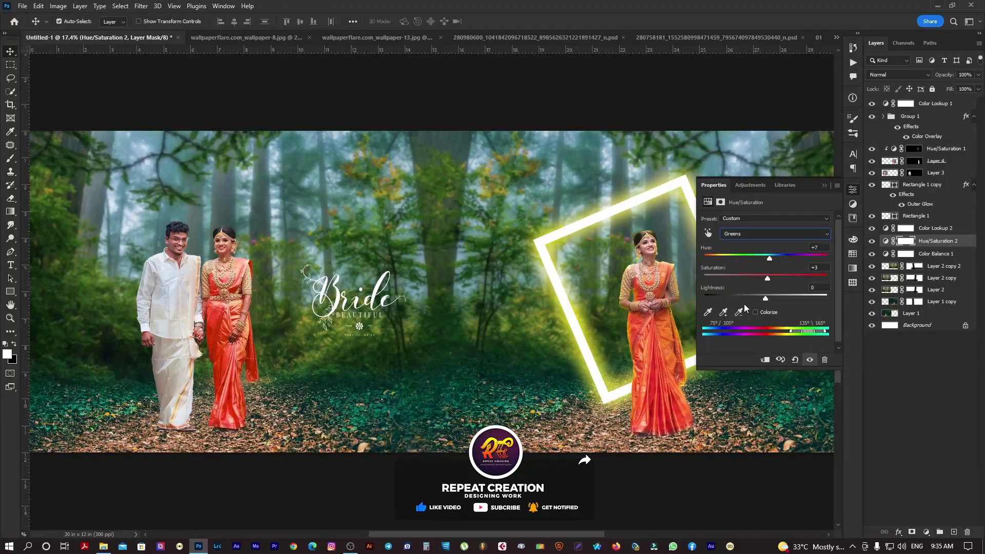
{"action": "left_click", "coordinate": [928, 363]}
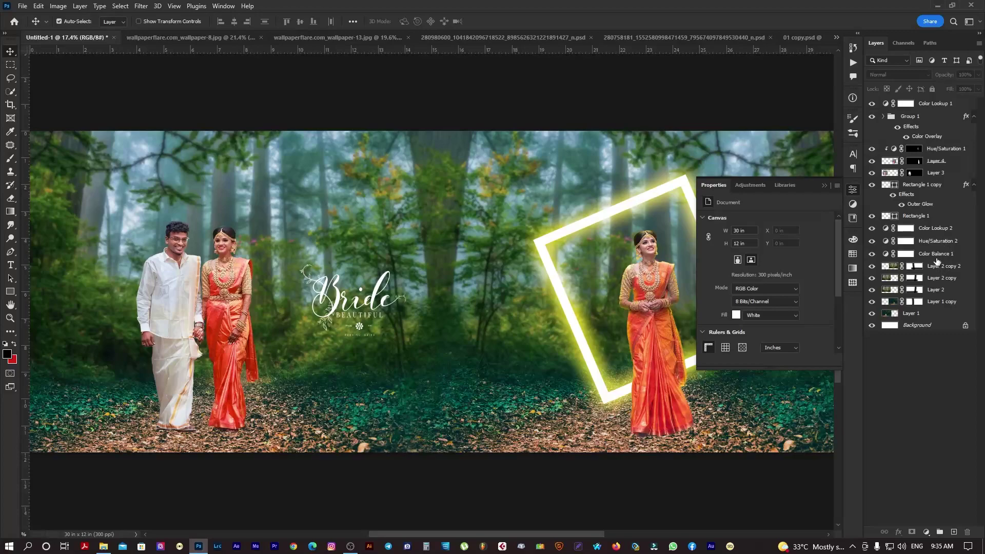
Step: Add a Photo Filter adjustment above Color Lookup 2 using the teal colour #08ad9f
{"action": "left_click", "coordinate": [944, 230]}
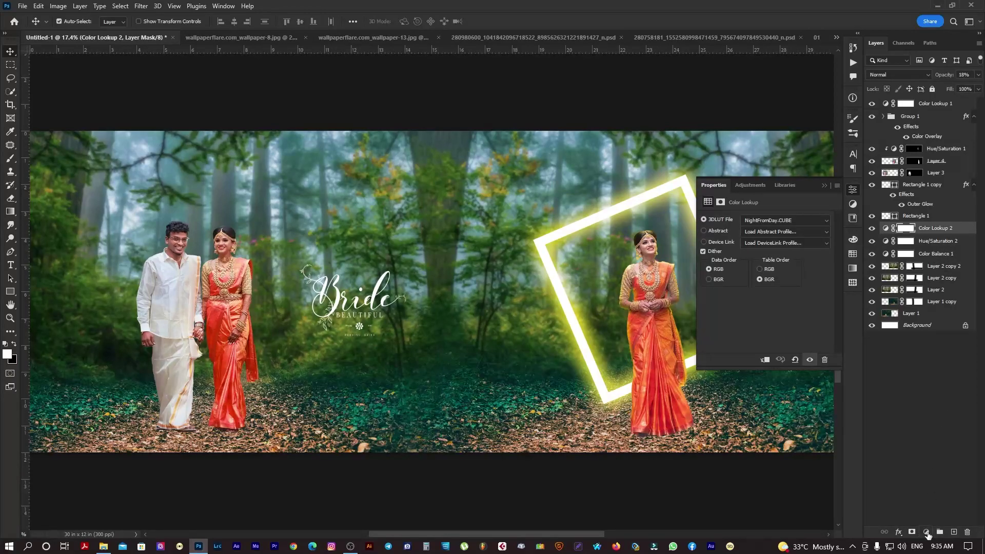
{"action": "left_click", "coordinate": [926, 533]}
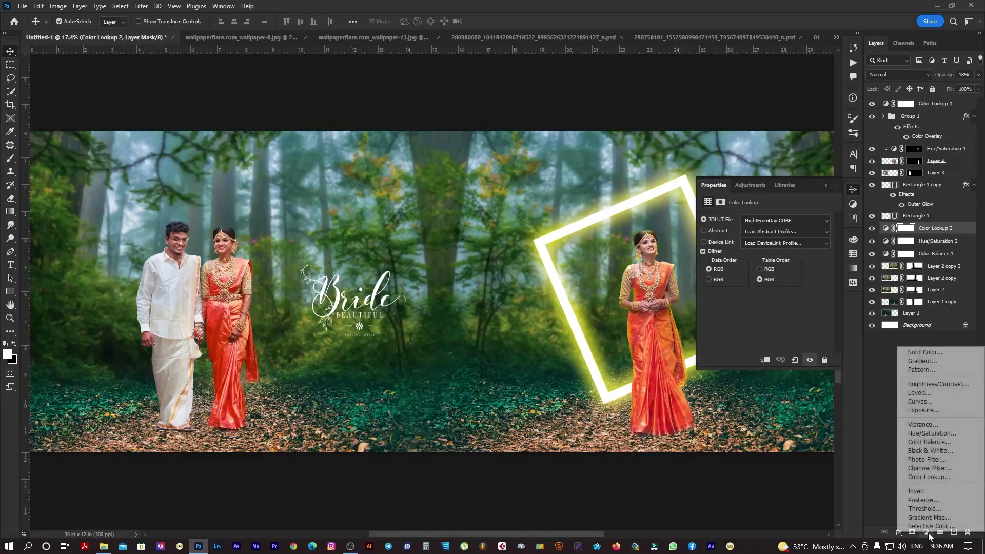
{"action": "left_click", "coordinate": [926, 460]}
{"action": "left_click", "coordinate": [738, 238]}
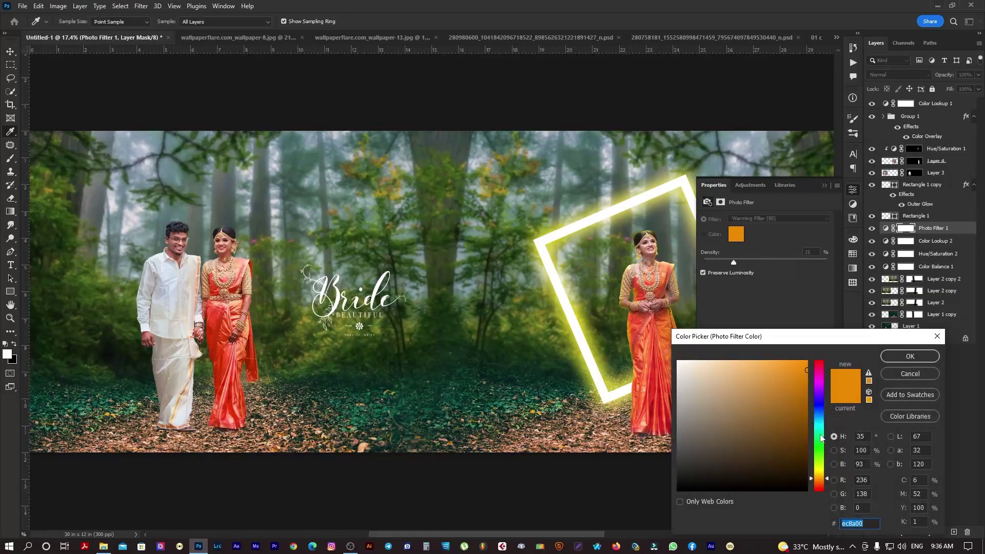
{"action": "left_click_drag", "start_coordinate": [821, 439], "coordinate": [820, 426]}
{"action": "left_click", "coordinate": [802, 400]}
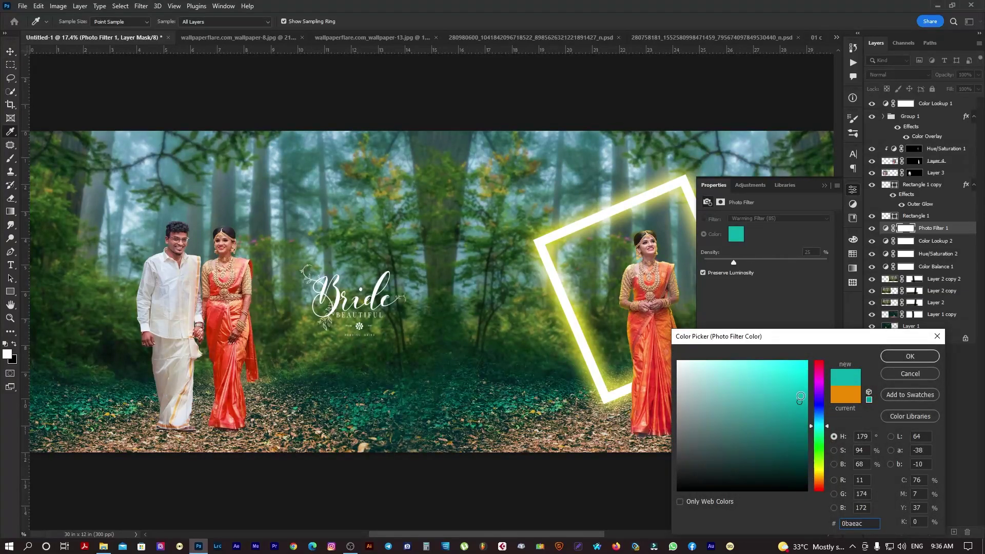
{"action": "left_click", "coordinate": [795, 397]}
{"action": "left_click_drag", "start_coordinate": [811, 427], "coordinate": [825, 430]}
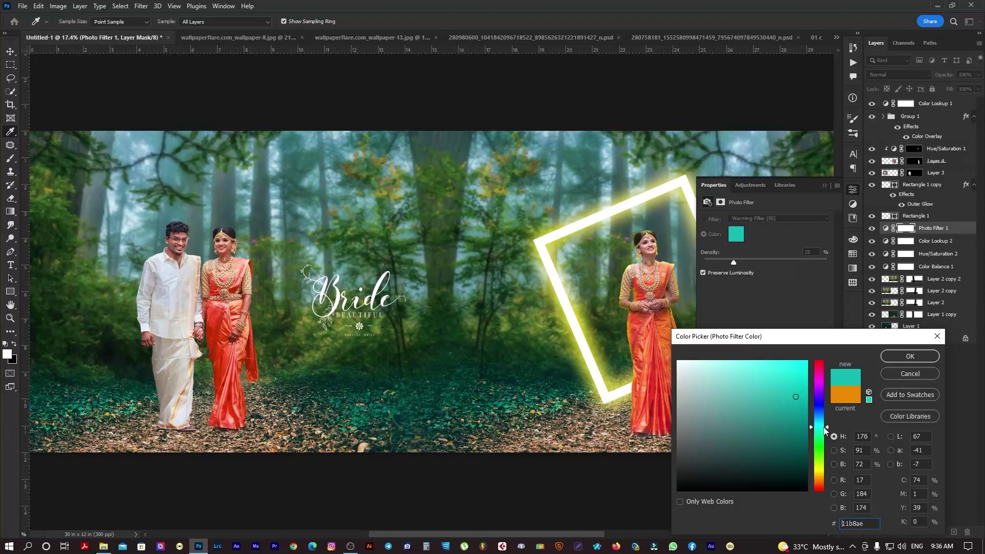
{"action": "left_click", "coordinate": [802, 401]}
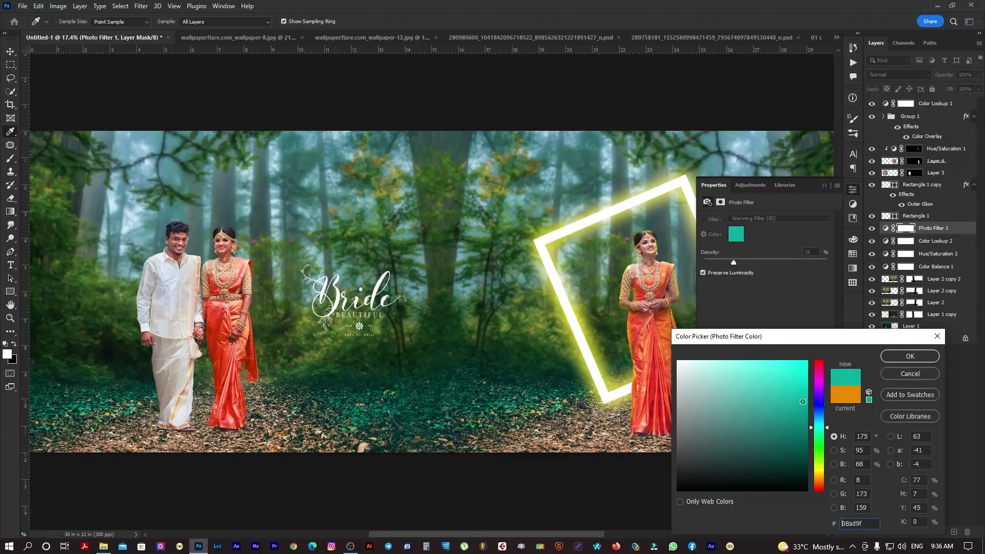
{"action": "left_click", "coordinate": [910, 356]}
{"action": "left_click", "coordinate": [909, 395]}
Step: Examine the colour-graded spread up close and in full-screen mode, from the framed bride across to the couple
{"action": "key", "text": "Tab"}
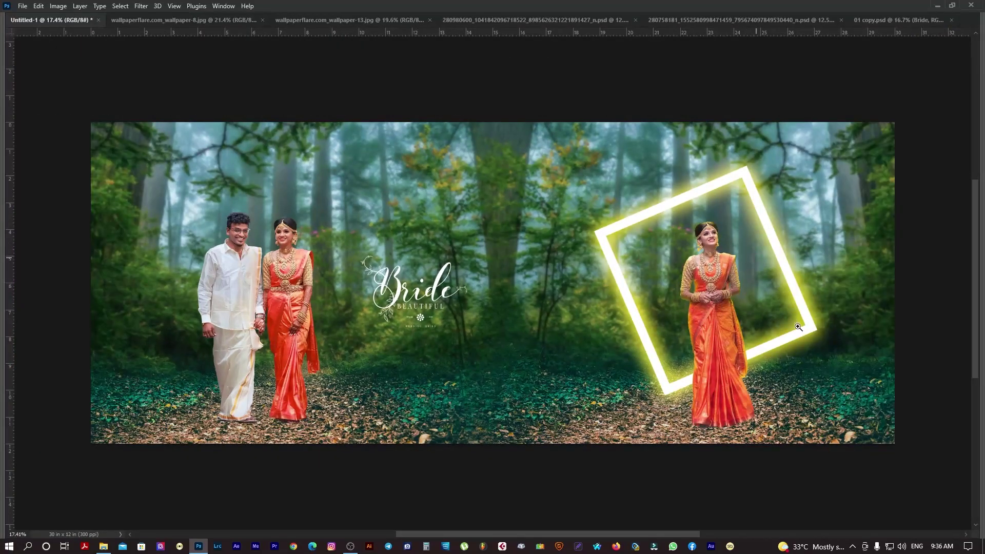
{"action": "scroll", "coordinate": [670, 351], "scroll_direction": "up", "scroll_amount": 6}
{"action": "scroll", "coordinate": [616, 288], "scroll_direction": "down", "scroll_amount": 5}
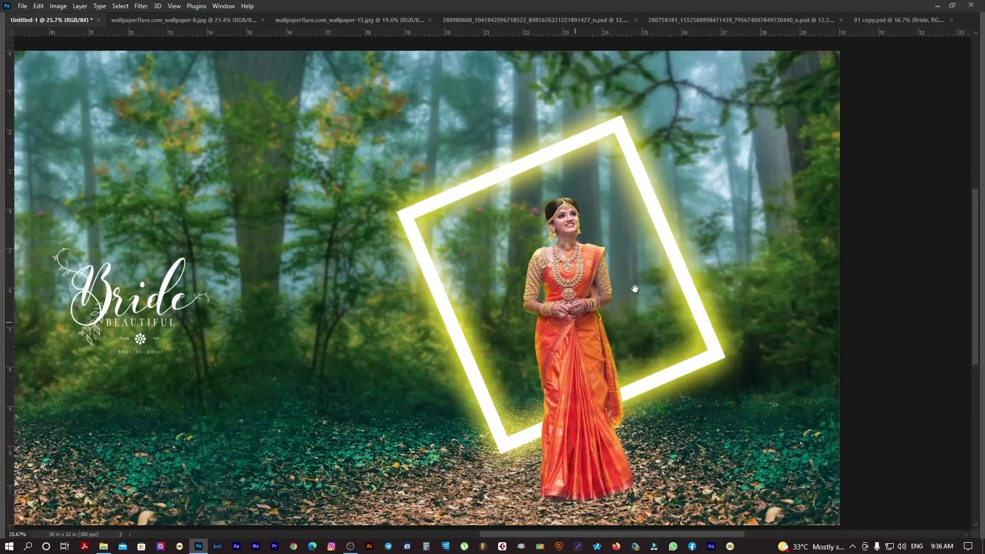
{"action": "left_click_drag", "start_coordinate": [575, 322], "coordinate": [670, 310]}
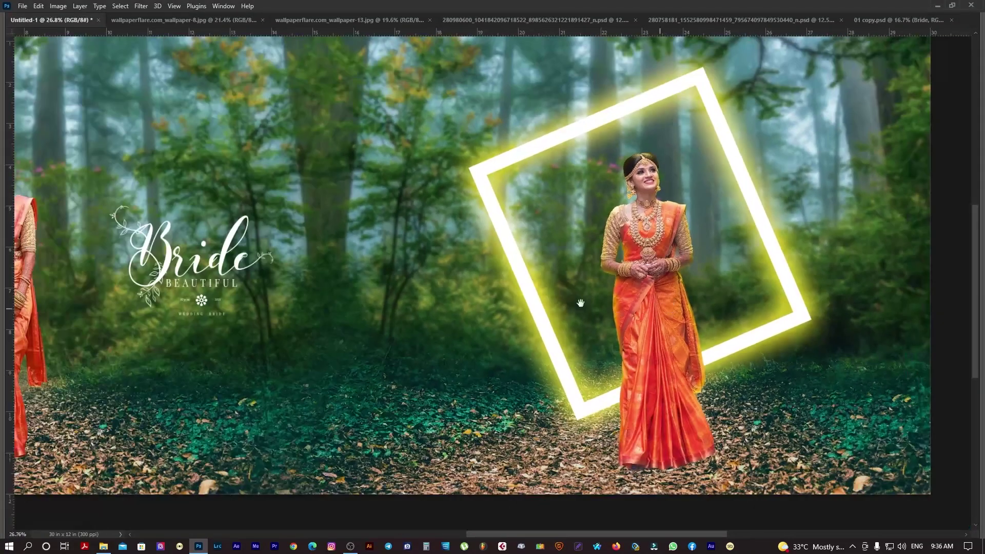
{"action": "left_click_drag", "start_coordinate": [486, 295], "coordinate": [755, 281]}
{"action": "key", "text": "f"}
{"action": "key", "text": "f"}
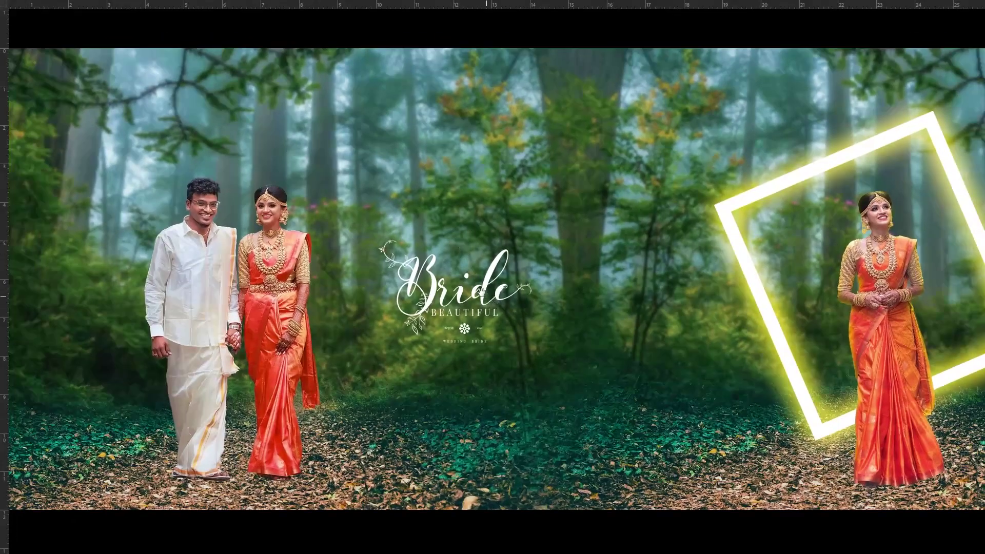
{"action": "scroll", "coordinate": [482, 292], "scroll_direction": "down", "scroll_amount": 2}
{"action": "left_click_drag", "start_coordinate": [611, 316], "coordinate": [567, 328]}
{"action": "key", "text": "Tab"}
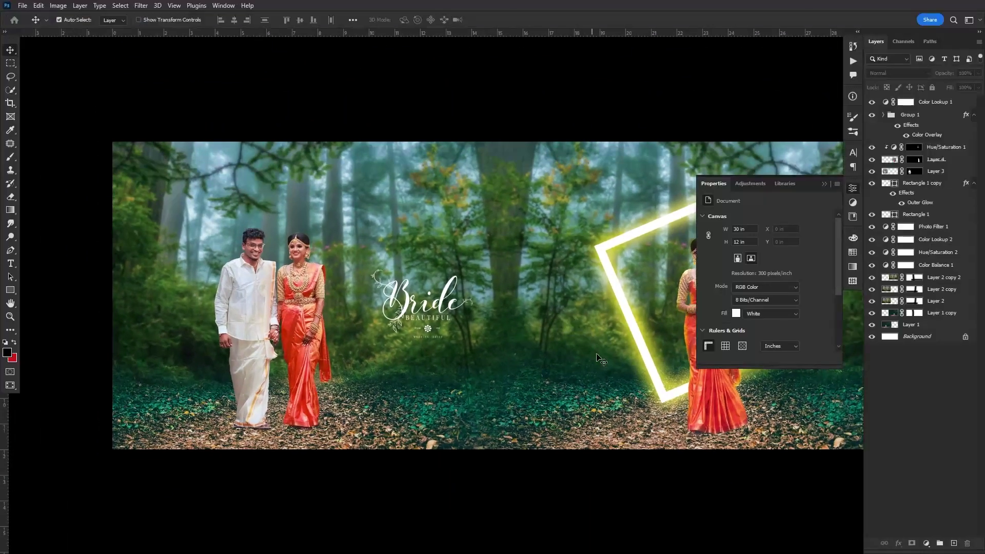
{"action": "key", "text": "Tab"}
{"action": "key", "text": "Tab"}
Step: Add a Gradient Fill layer above Color Lookup 1 with a linear black-to-transparent gradient at 90° and 100% scale
{"action": "left_click", "coordinate": [935, 103]}
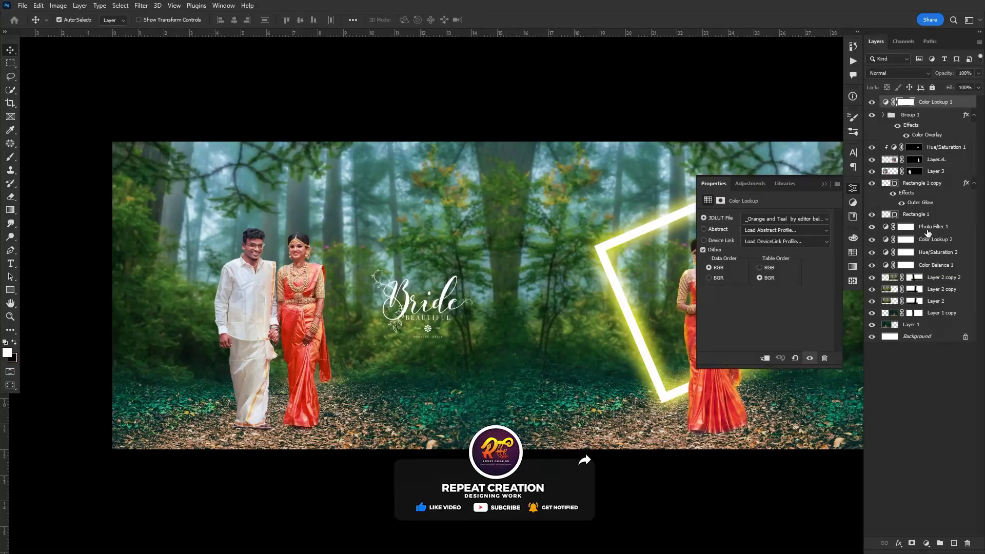
{"action": "left_click", "coordinate": [927, 544]}
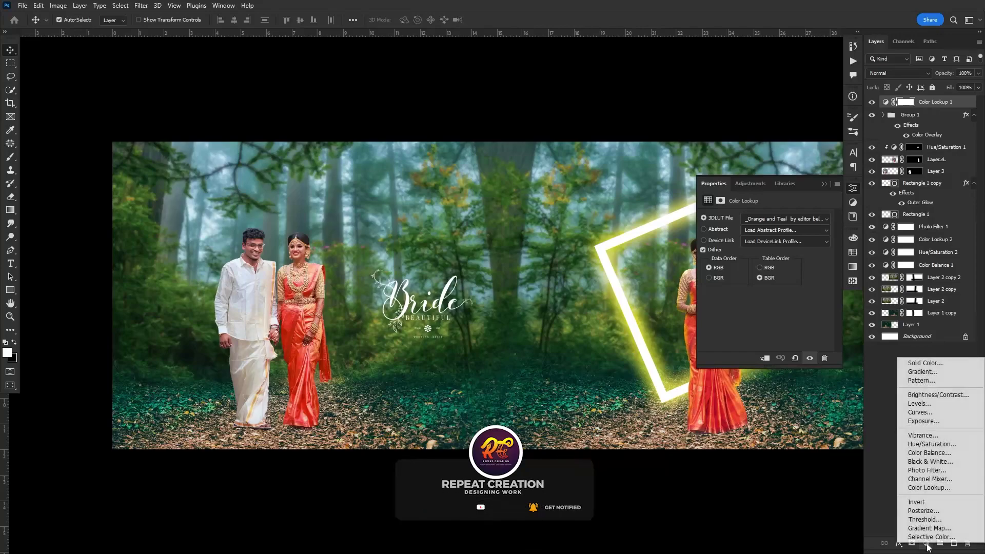
{"action": "left_click", "coordinate": [927, 373]}
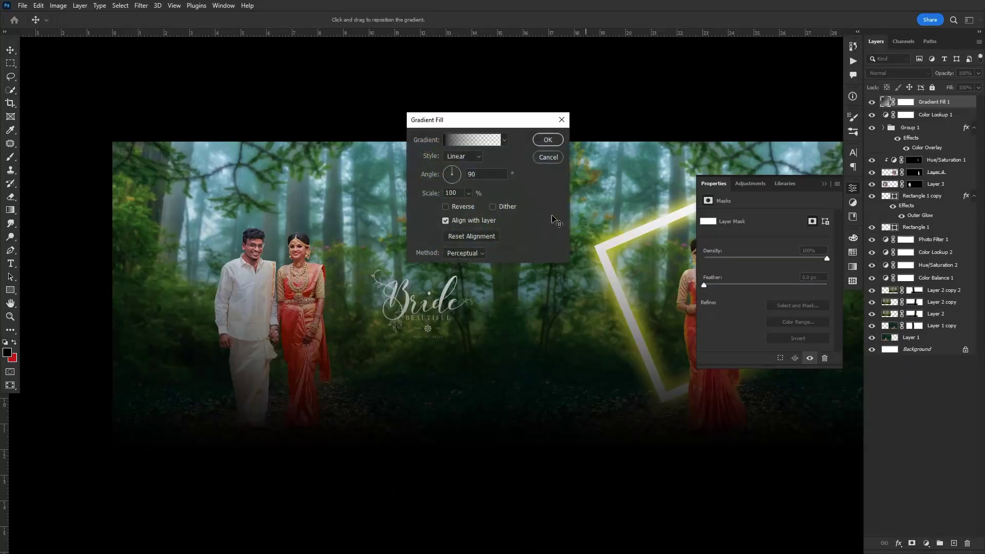
{"action": "left_click", "coordinate": [452, 140]}
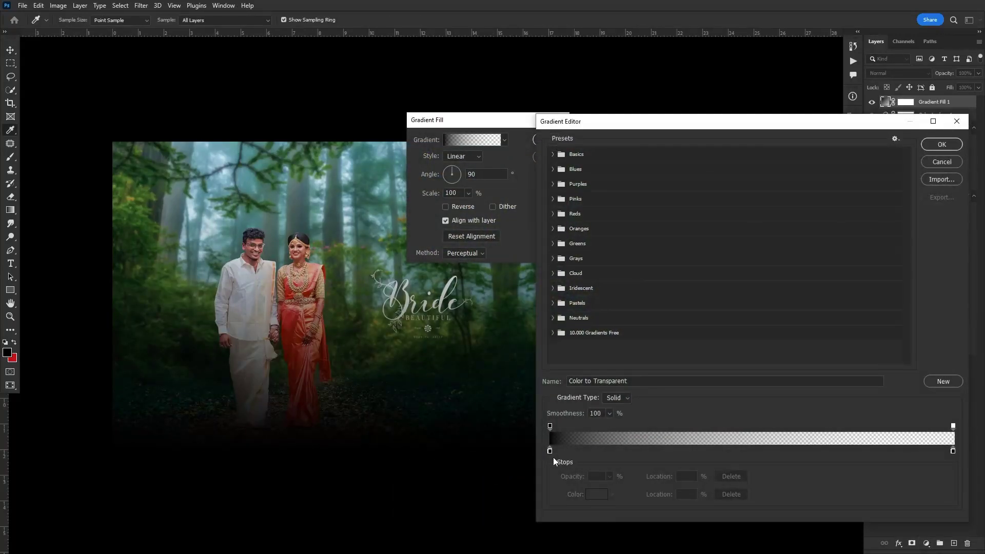
{"action": "left_click", "coordinate": [549, 453]}
{"action": "left_click", "coordinate": [941, 148]}
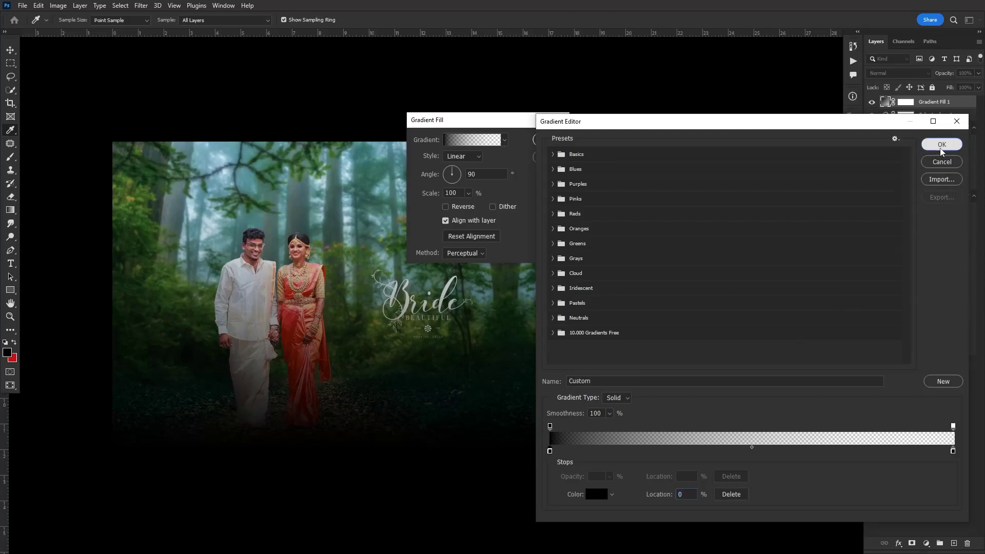
{"action": "left_click", "coordinate": [547, 140]}
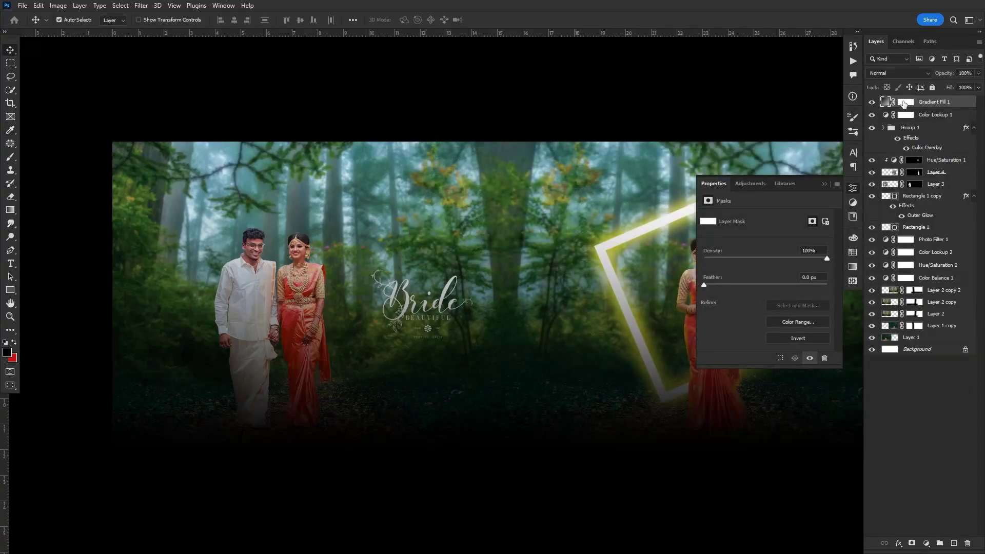
Step: Rework the Gradient Fill 1 mask with an enlarged brush, limiting the darkening to the spread's lower edge
{"action": "left_click", "coordinate": [904, 103]}
{"action": "key", "text": "f"}
{"action": "key", "text": "b"}
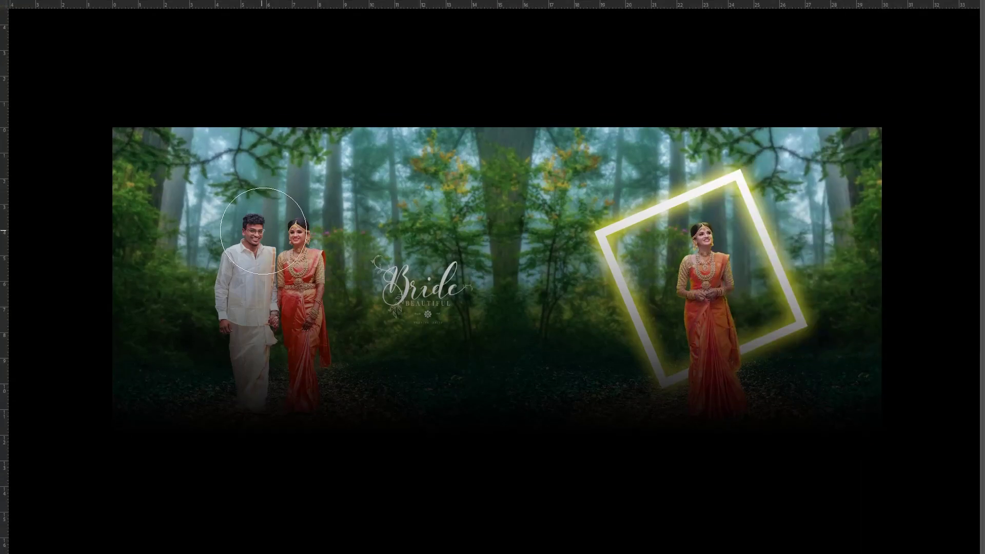
{"action": "key", "text": "bracketright"}
{"action": "key", "text": "bracketright"}
{"action": "key", "text": "bracketright"}
{"action": "key", "text": "bracketright"}
{"action": "key", "text": "bracketright"}
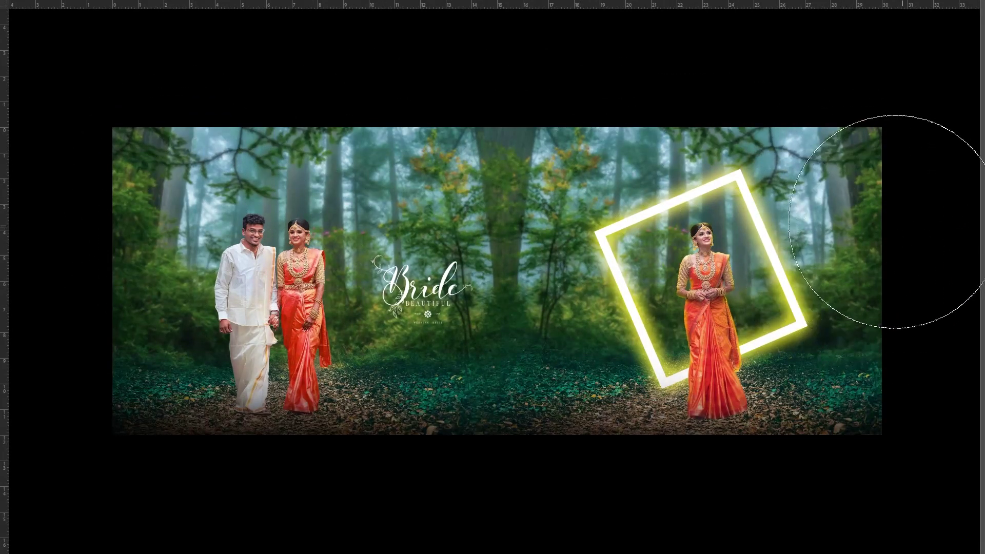
{"action": "key", "text": "v"}
Step: Set the opacity of the Gradient Fill 1 layer to 51% and check the whole spread
{"action": "key", "text": "Tab"}
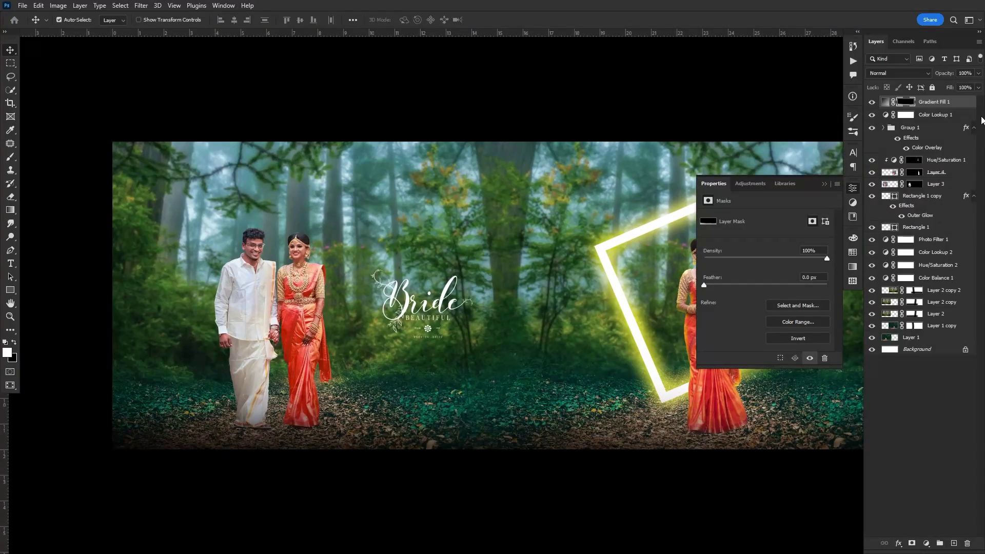
{"action": "left_click", "coordinate": [979, 73]}
{"action": "left_click_drag", "start_coordinate": [966, 89], "coordinate": [956, 85]}
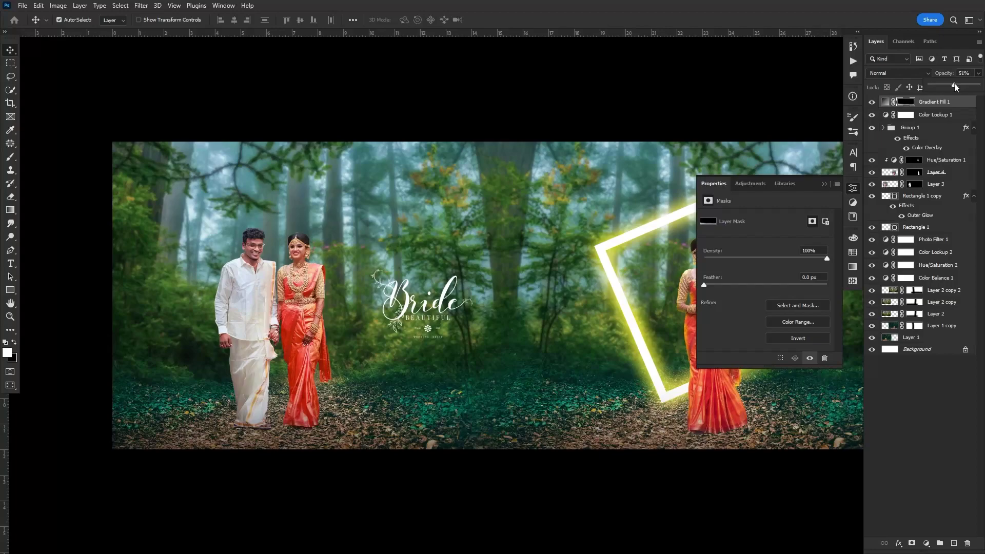
{"action": "key", "text": "Tab"}
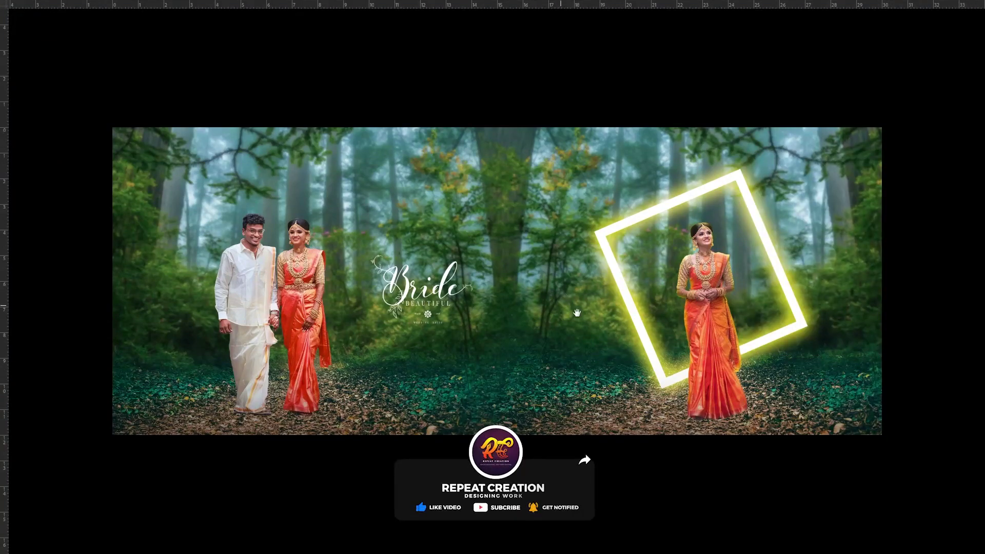
{"action": "key", "text": "Tab"}
{"action": "key", "text": "Tab"}
{"action": "key", "text": "f"}
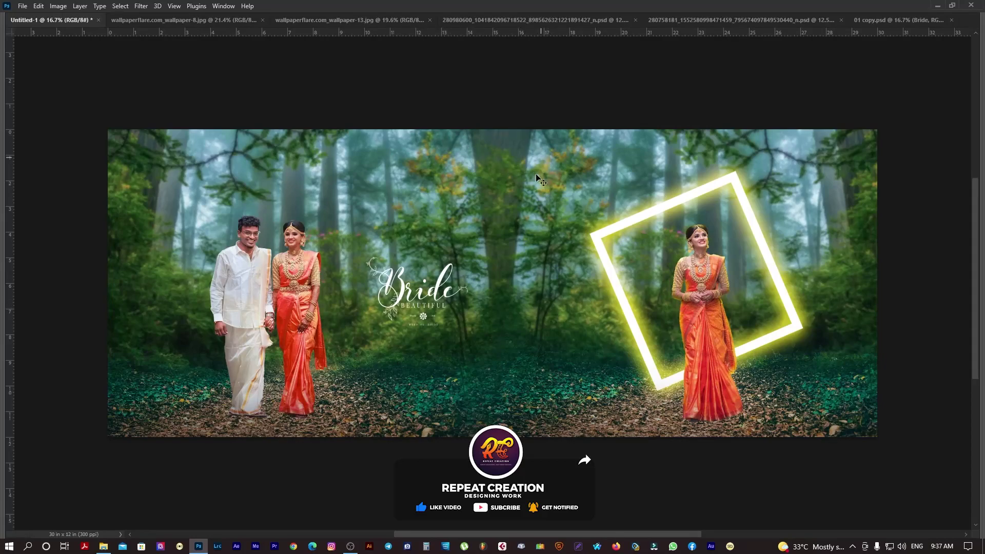
Step: Open kings production (72) from the nn folder in Adobe Photoshop 2022 and copy its orange glow onto the album spread
{"action": "left_click", "coordinate": [104, 547]}
{"action": "right_click", "coordinate": [593, 131]}
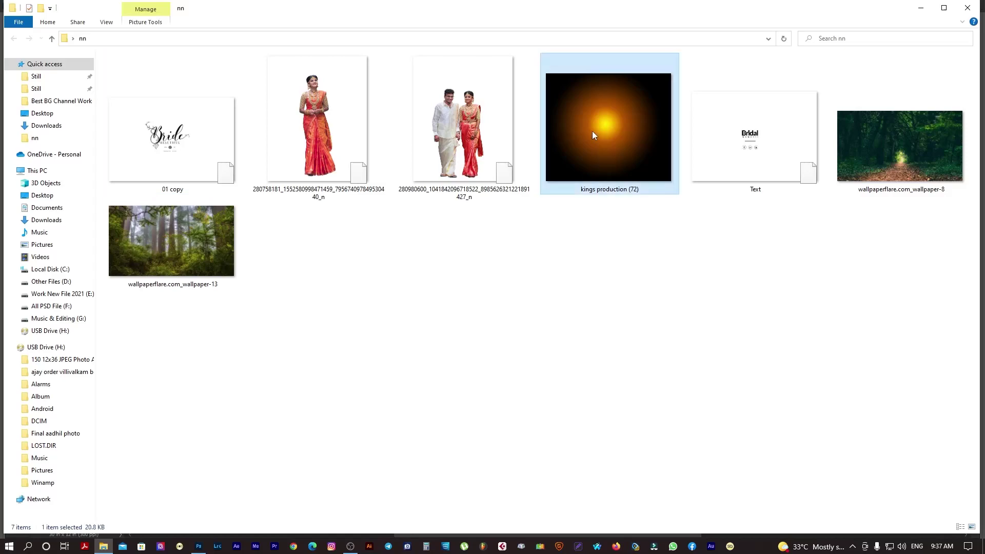
{"action": "mouse_move", "coordinate": [626, 225]}
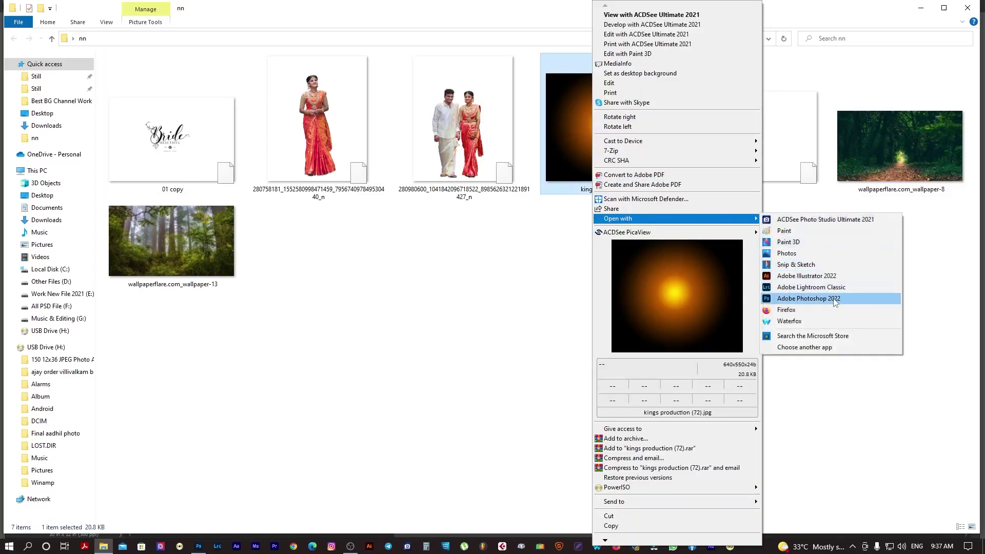
{"action": "left_click", "coordinate": [834, 300]}
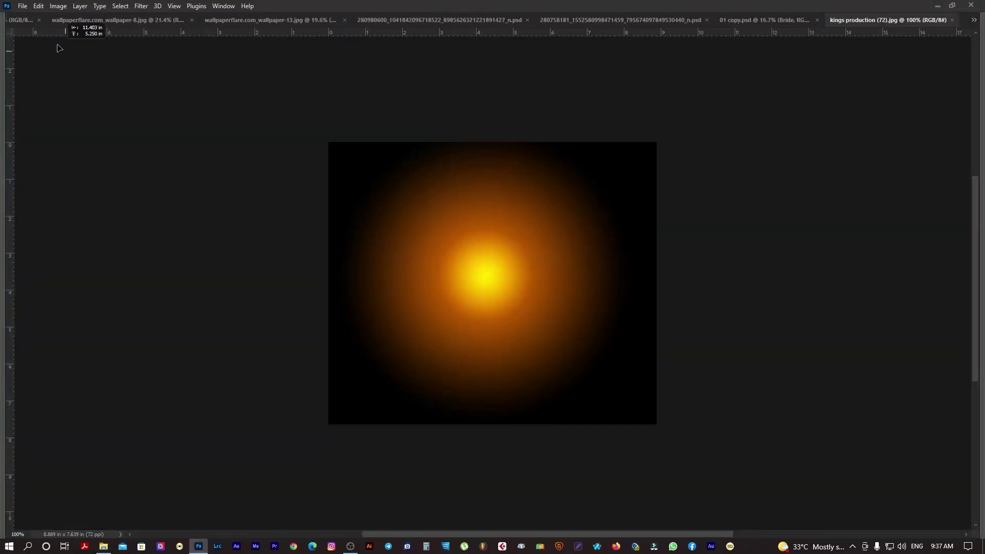
{"action": "left_click", "coordinate": [20, 19]}
{"action": "left_click_drag", "start_coordinate": [483, 213], "coordinate": [485, 213]}
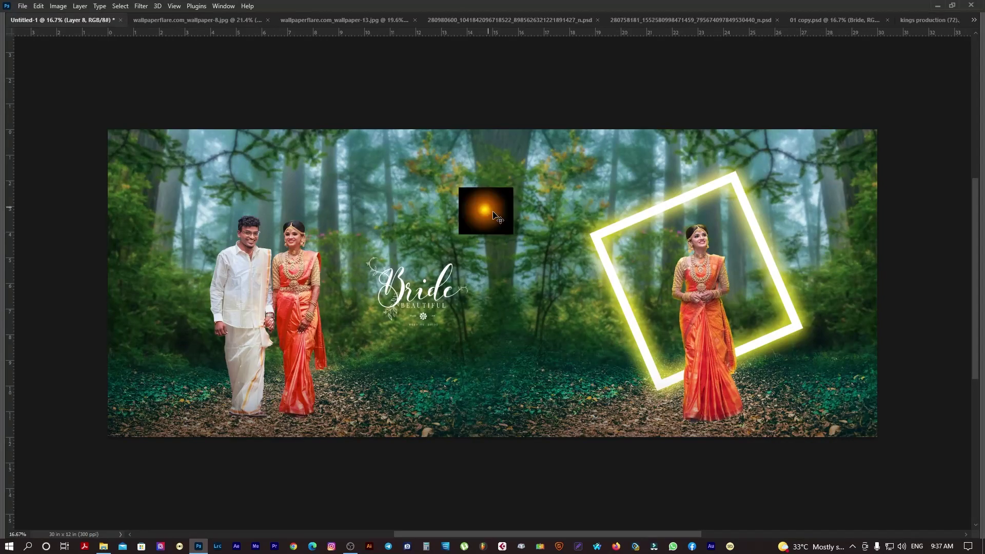
Step: Enlarge the orange glow to about 36.24 × 31.14 in, covering the whole spread with its bright centre at the upper edge
{"action": "left_click", "coordinate": [506, 220], "text": "alt"}
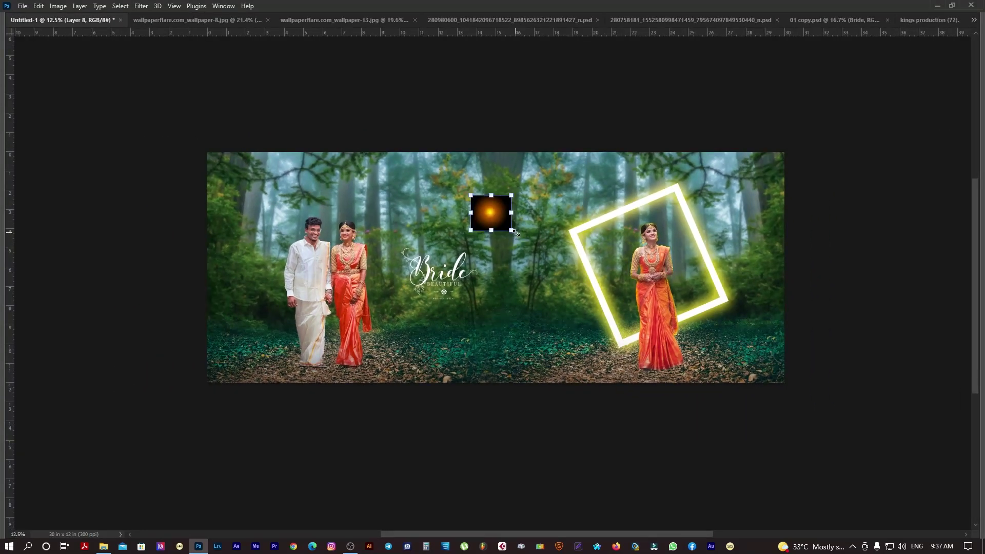
{"action": "left_click_drag", "start_coordinate": [513, 232], "coordinate": [946, 447]}
{"action": "key", "text": "ctrl+z"}
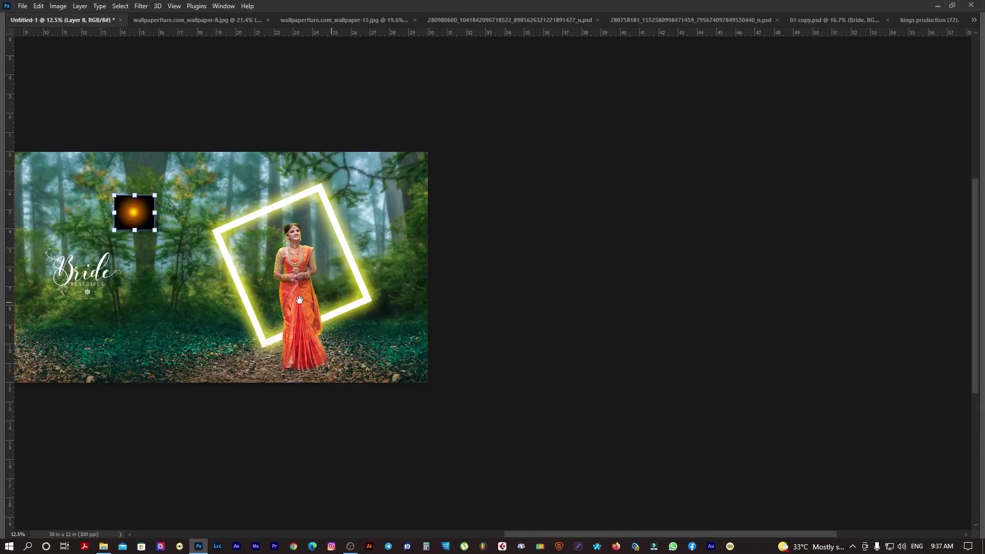
{"action": "left_click_drag", "start_coordinate": [299, 297], "coordinate": [643, 241]}
{"action": "left_click_drag", "start_coordinate": [501, 174], "coordinate": [652, 210]}
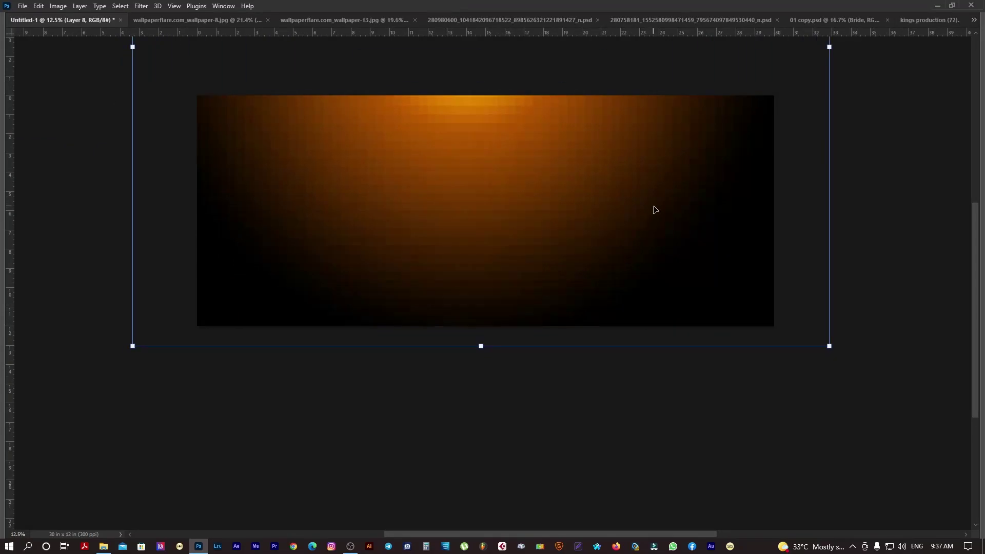
{"action": "key", "text": "Return"}
{"action": "key", "text": "Tab"}
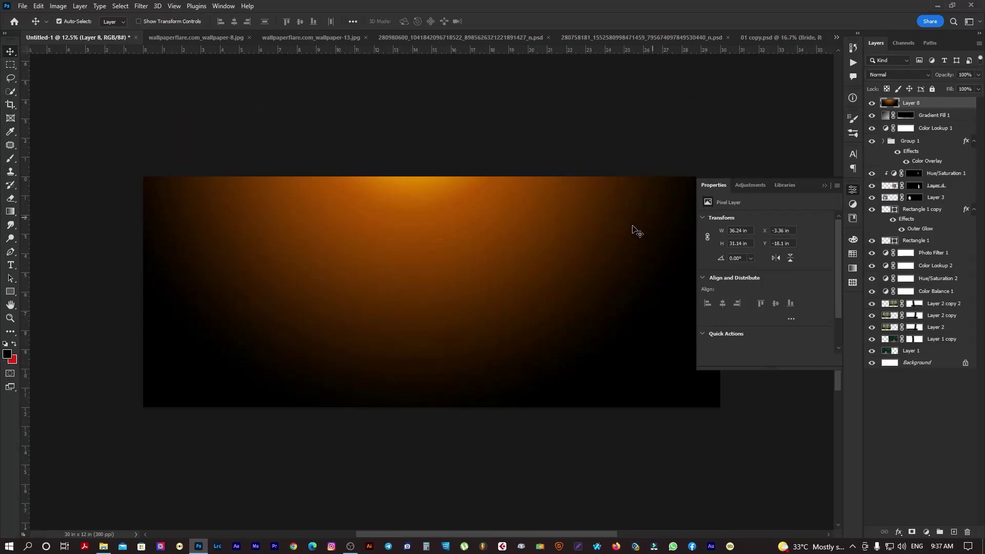
Step: Set the blend mode of the orange glow on Layer 8 to Screen, then deselect the layer
{"action": "left_click", "coordinate": [901, 78]}
{"action": "left_click", "coordinate": [879, 163]}
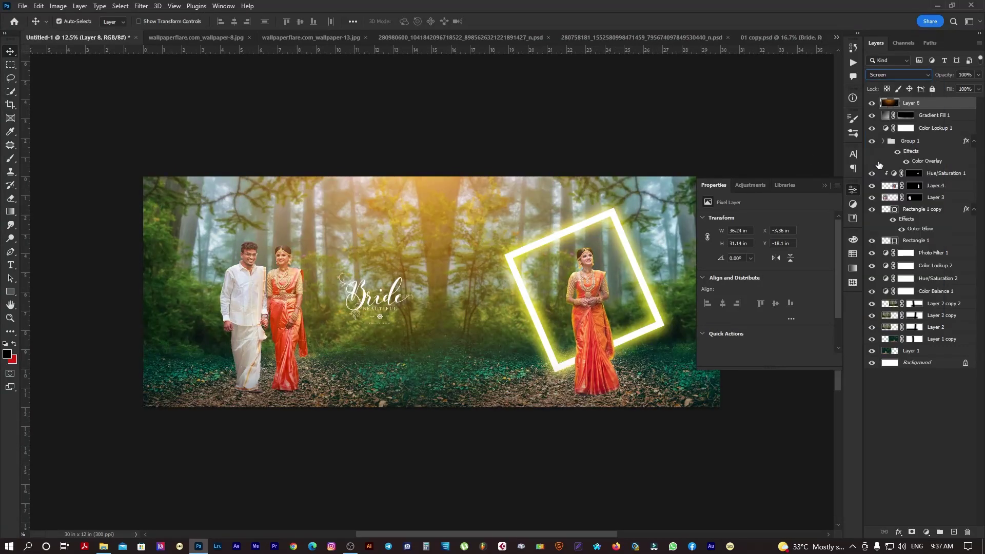
{"action": "left_click", "coordinate": [936, 474]}
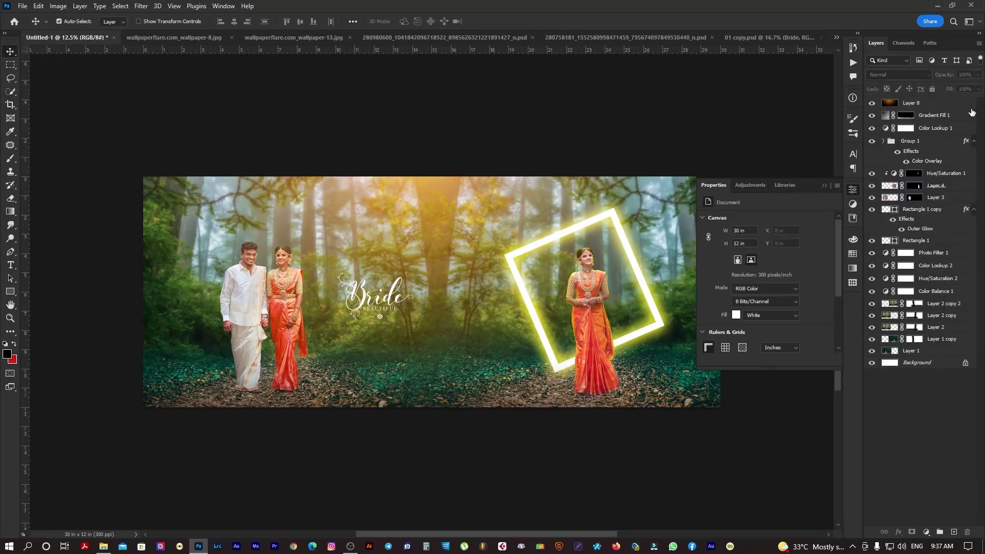
Step: Add a Levels adjustment layer above Layer 8 and raise the black input level to 9 to deepen the shadows
{"action": "left_click", "coordinate": [930, 106]}
{"action": "left_click", "coordinate": [927, 532]}
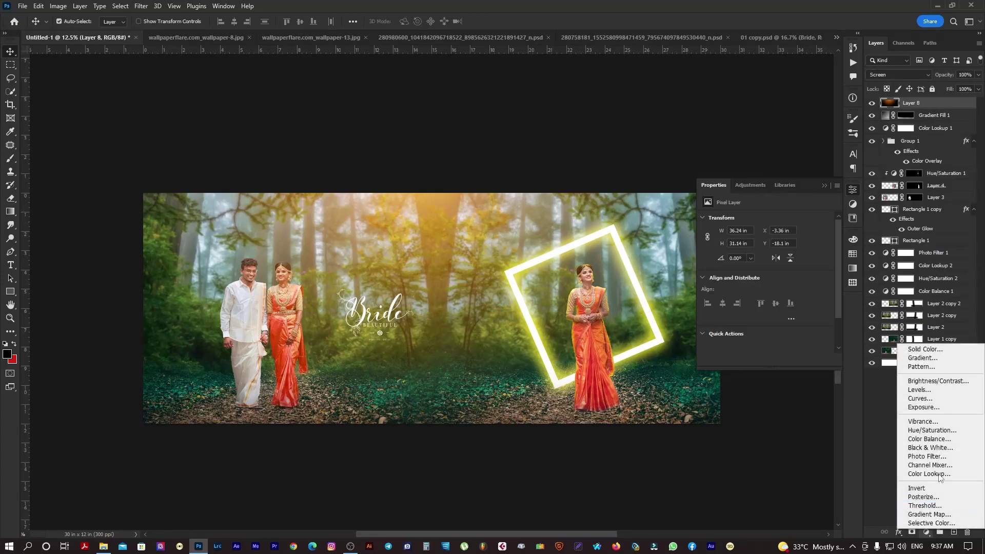
{"action": "left_click", "coordinate": [919, 390]}
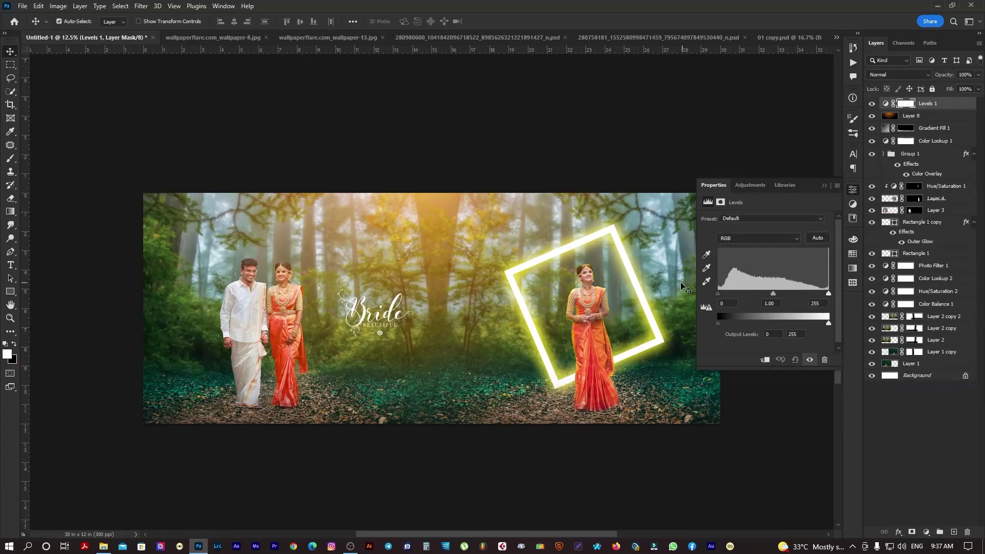
{"action": "left_click_drag", "start_coordinate": [719, 292], "coordinate": [778, 294]}
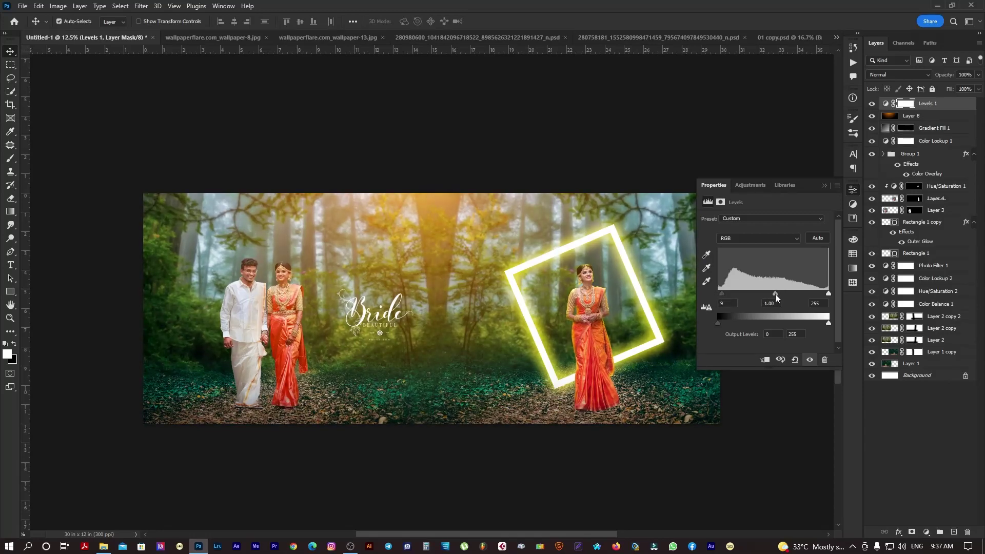
{"action": "left_click", "coordinate": [898, 400]}
Step: Examine the finished spread in full-screen mode, both as a whole and close up around the bride and glowing frame
{"action": "key", "text": "alt+v"}
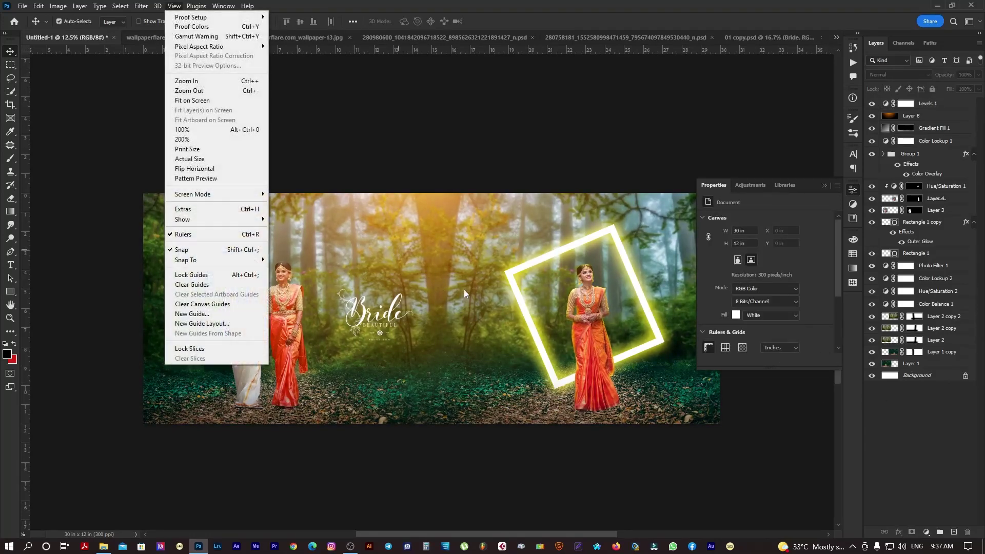
{"action": "key", "text": "f"}
{"action": "key", "text": "f"}
{"action": "right_click", "coordinate": [450, 299], "text": "ctrl"}
{"action": "left_click", "coordinate": [466, 305]}
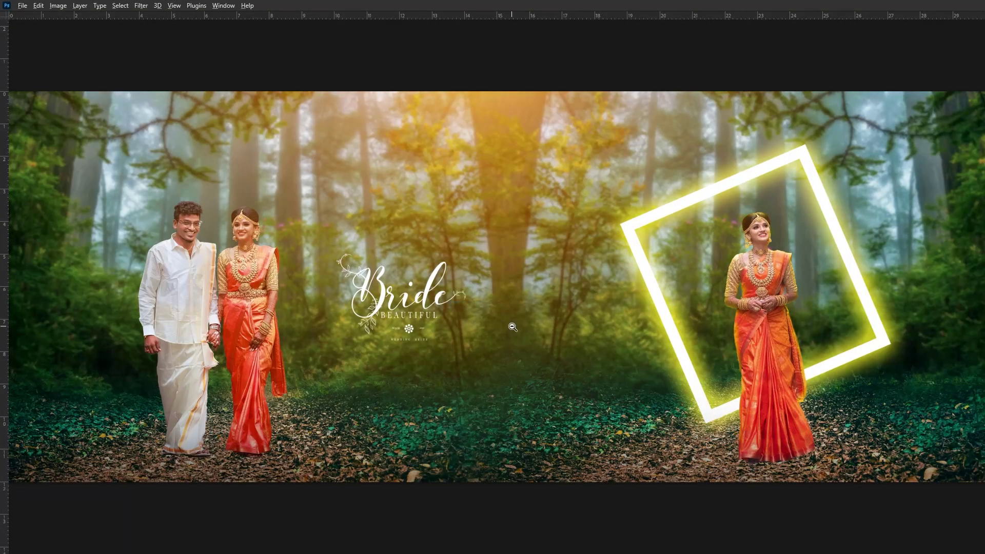
{"action": "key", "text": "f"}
{"action": "left_click_drag", "start_coordinate": [470, 317], "coordinate": [479, 328]}
{"action": "left_click", "coordinate": [480, 328], "text": "alt"}
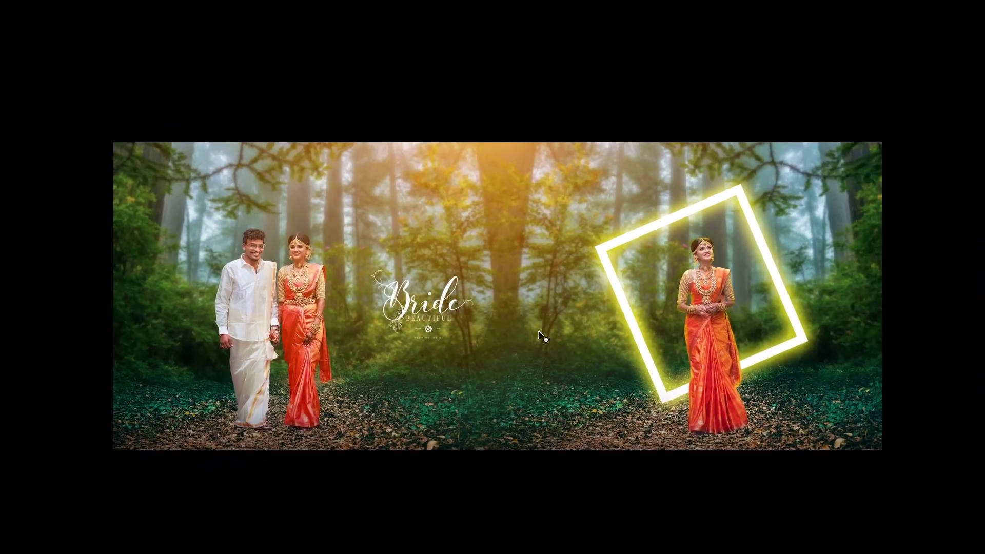
{"action": "left_click_drag", "start_coordinate": [737, 300], "coordinate": [775, 386]}
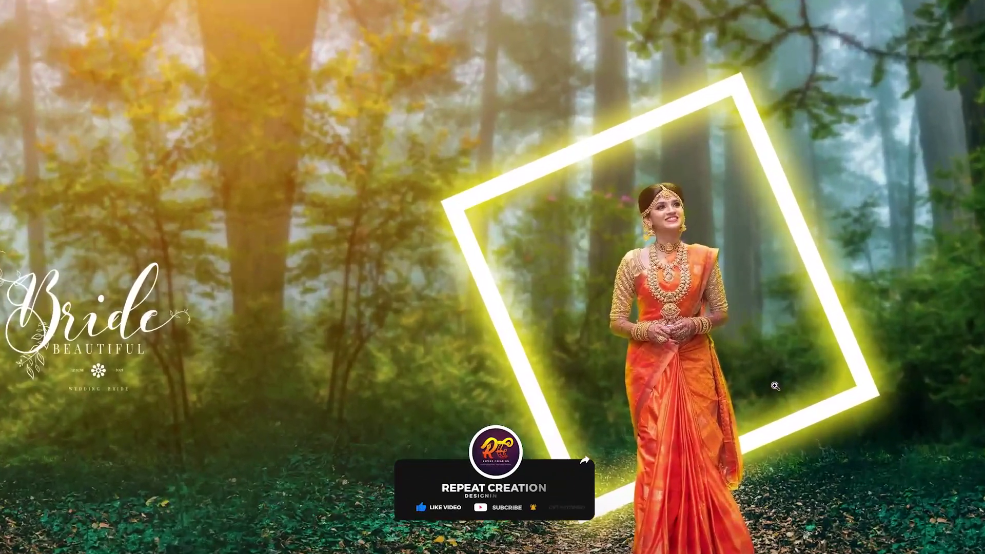